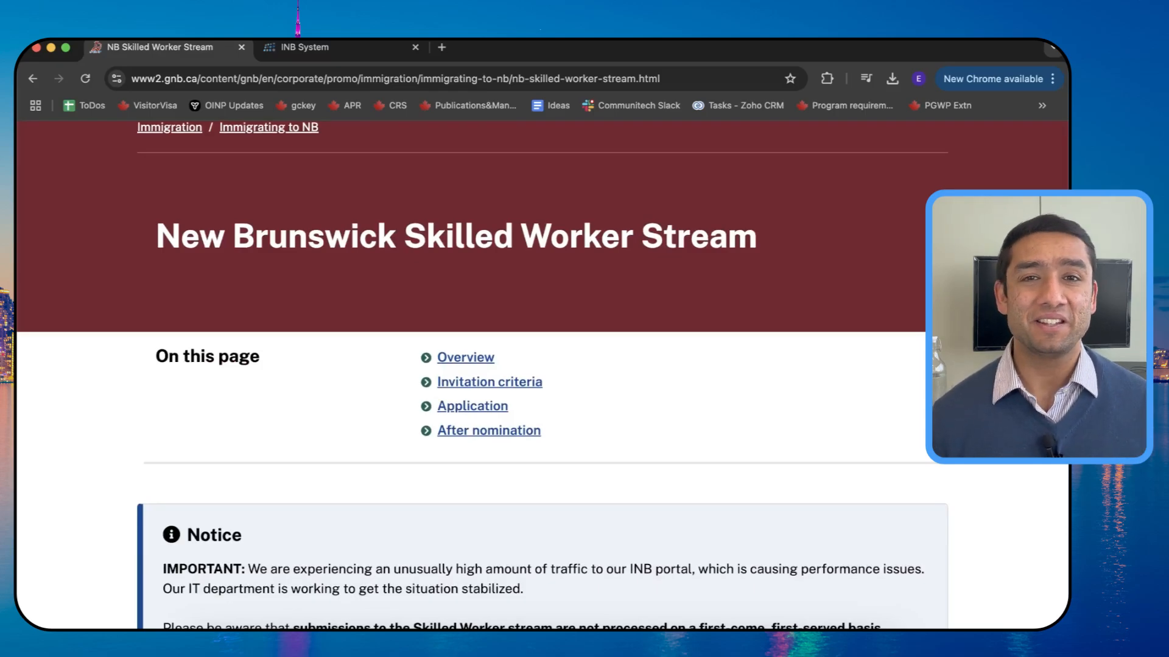
# Step: Scroll to the INB portal section, noting the high-traffic notice, and open the INB portal link in a new tab
pyautogui.scroll(-5, 885, 381)
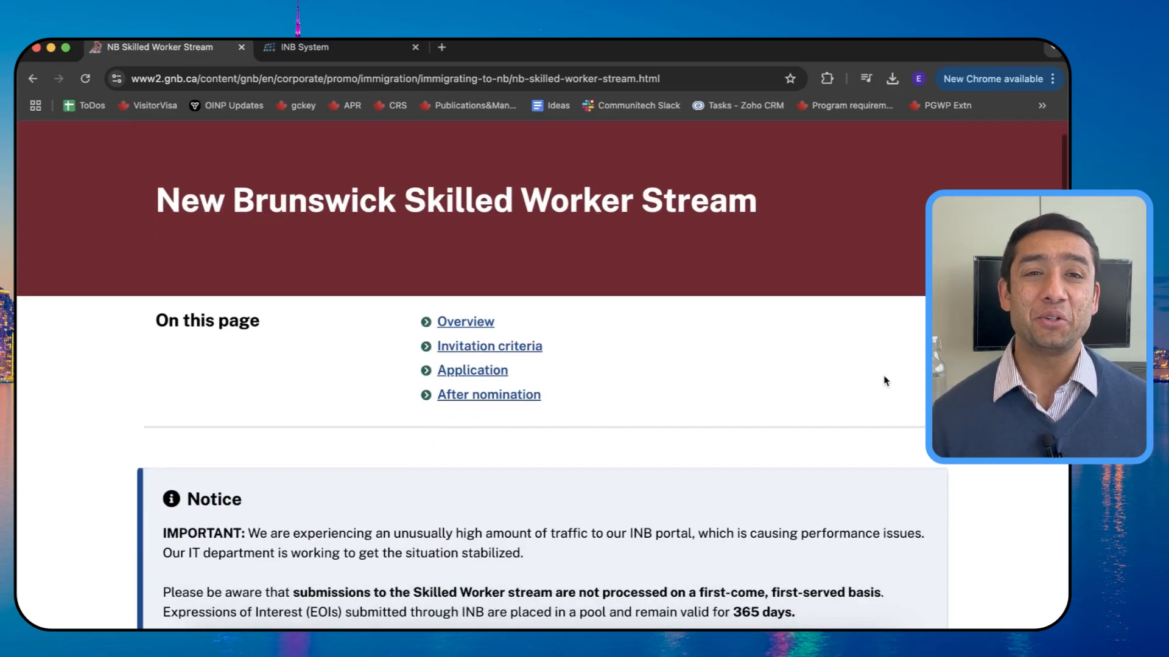
pyautogui.scroll(-1, 885, 381)
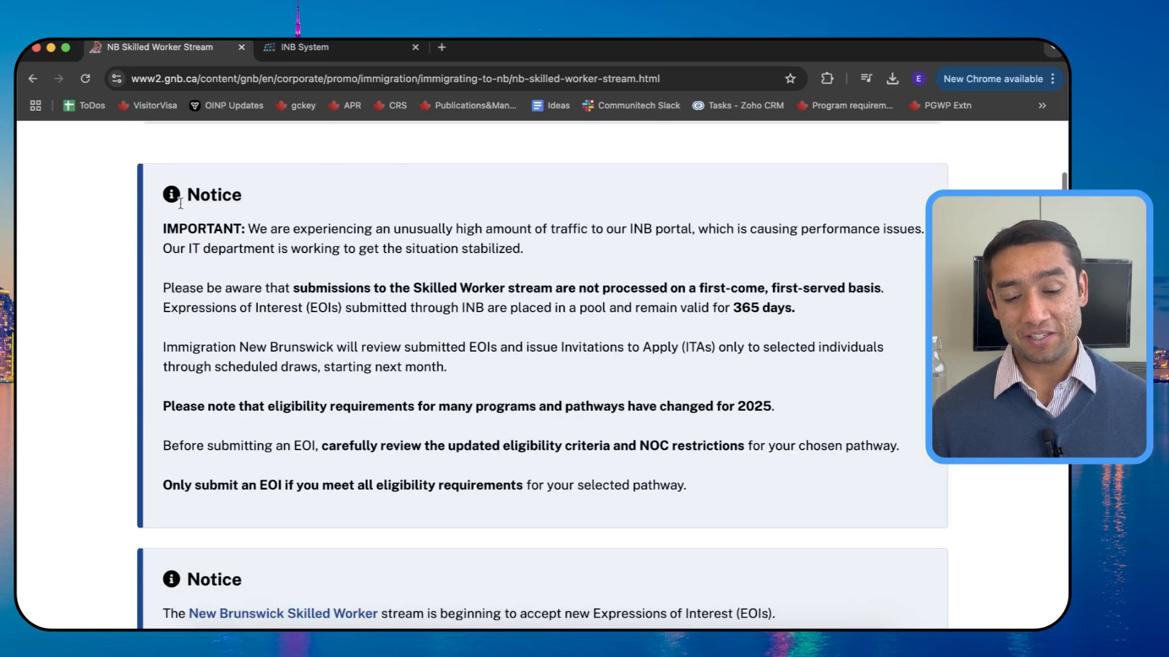
pyautogui.moveTo(248, 229); pyautogui.dragTo(517, 251)
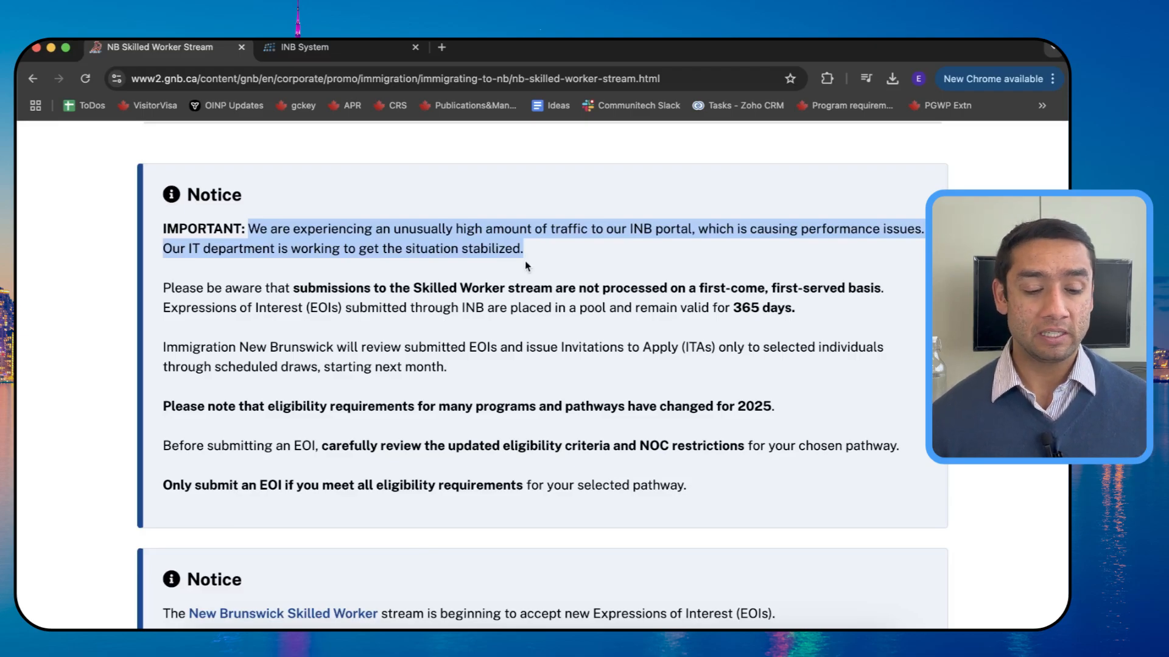
pyautogui.scroll(-1, 279, 309)
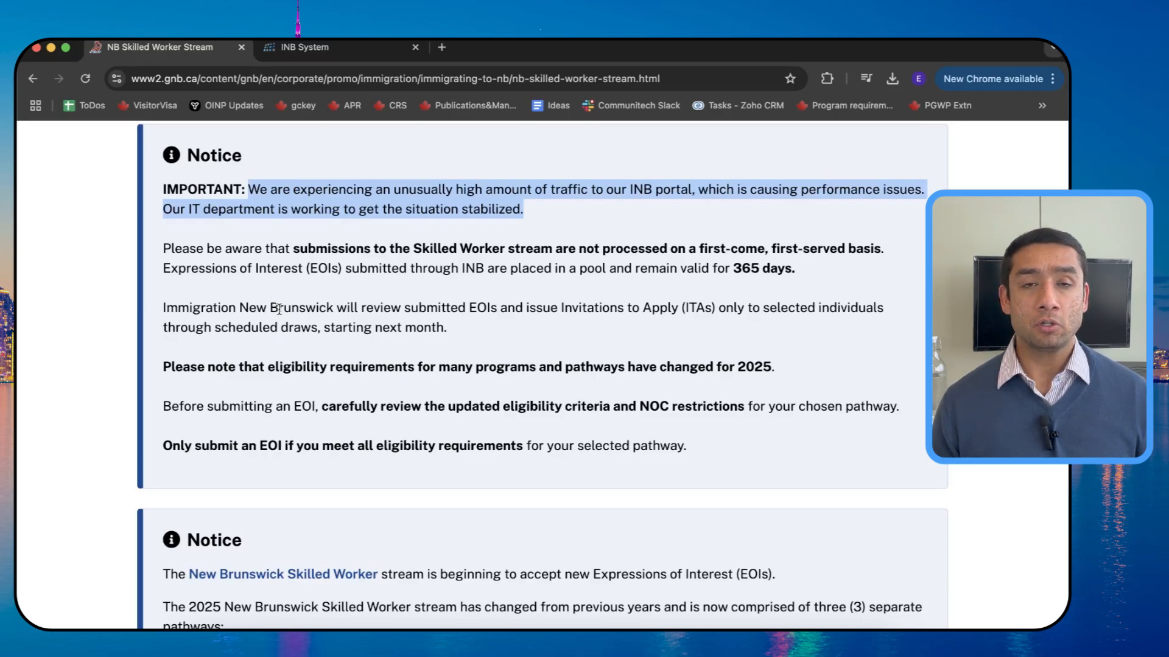
pyautogui.scroll(-2, 292, 310)
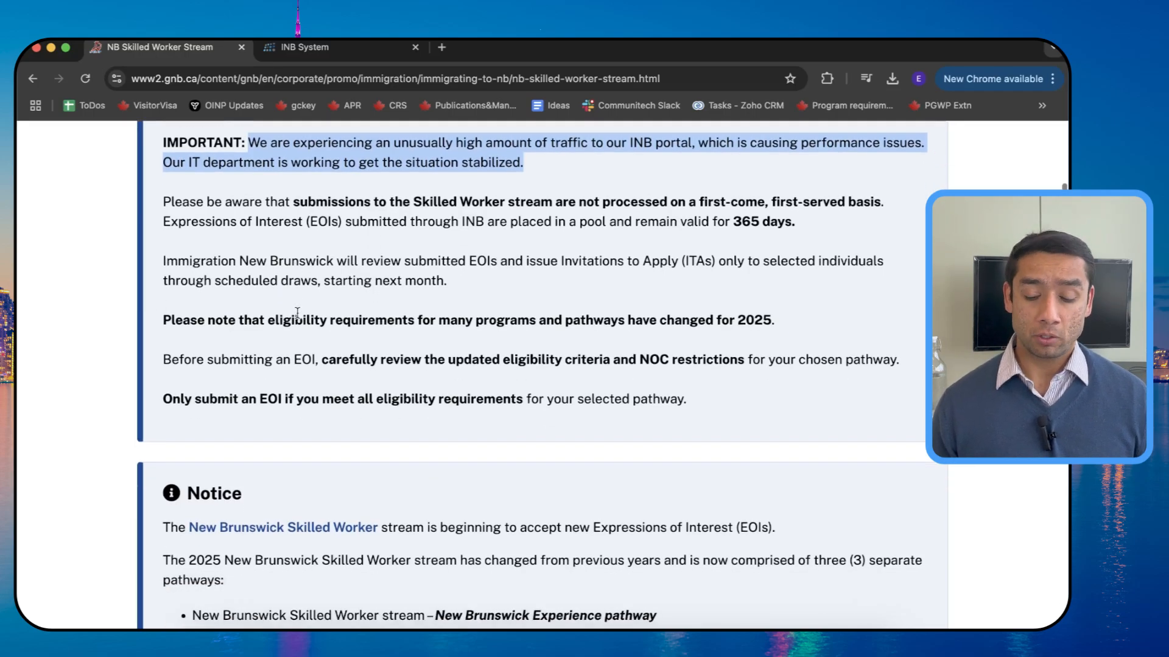
pyautogui.scroll(-20, 297, 312)
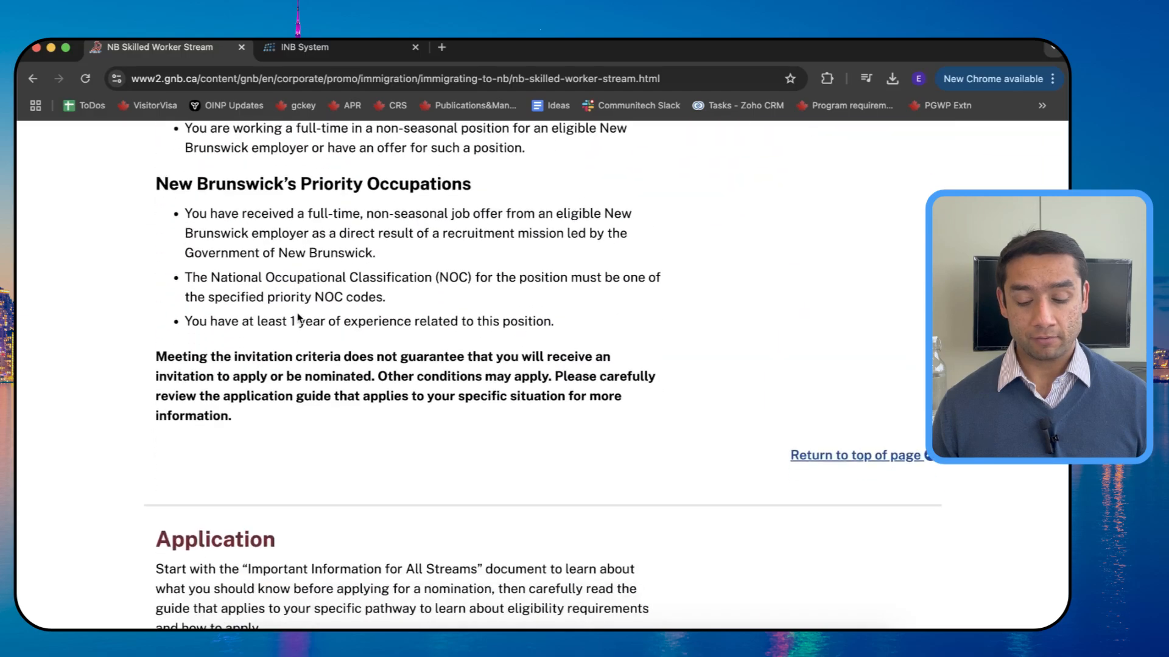
pyautogui.scroll(-15, 298, 317)
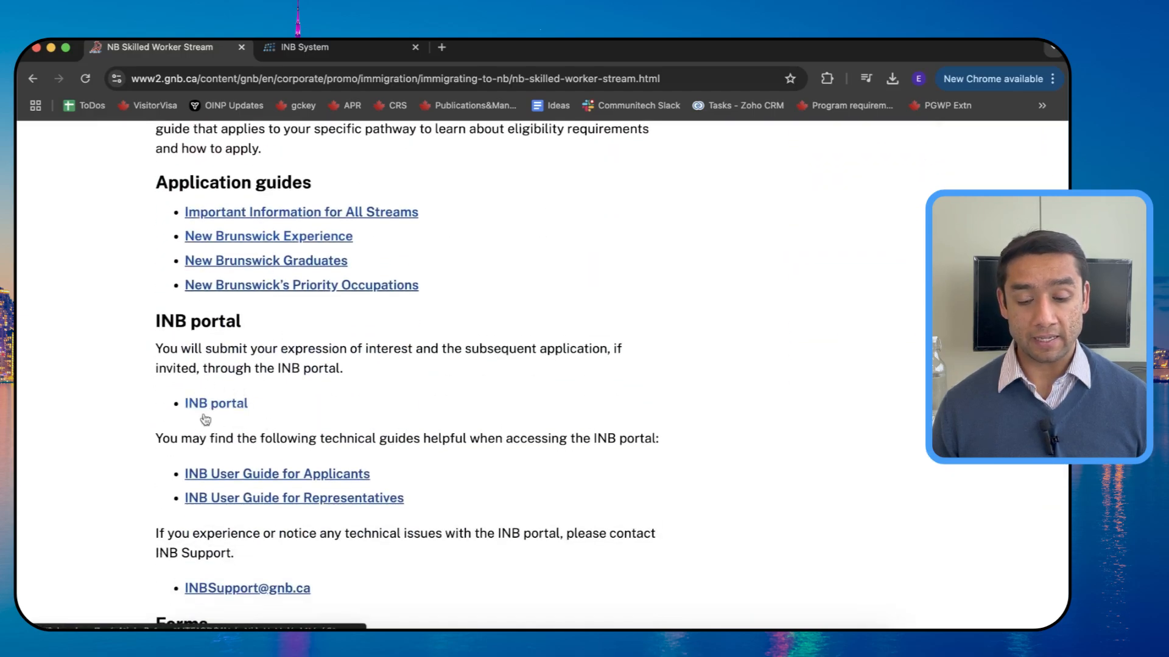
pyautogui.keyDown('super'); pyautogui.click(232, 406); pyautogui.keyUp('super')
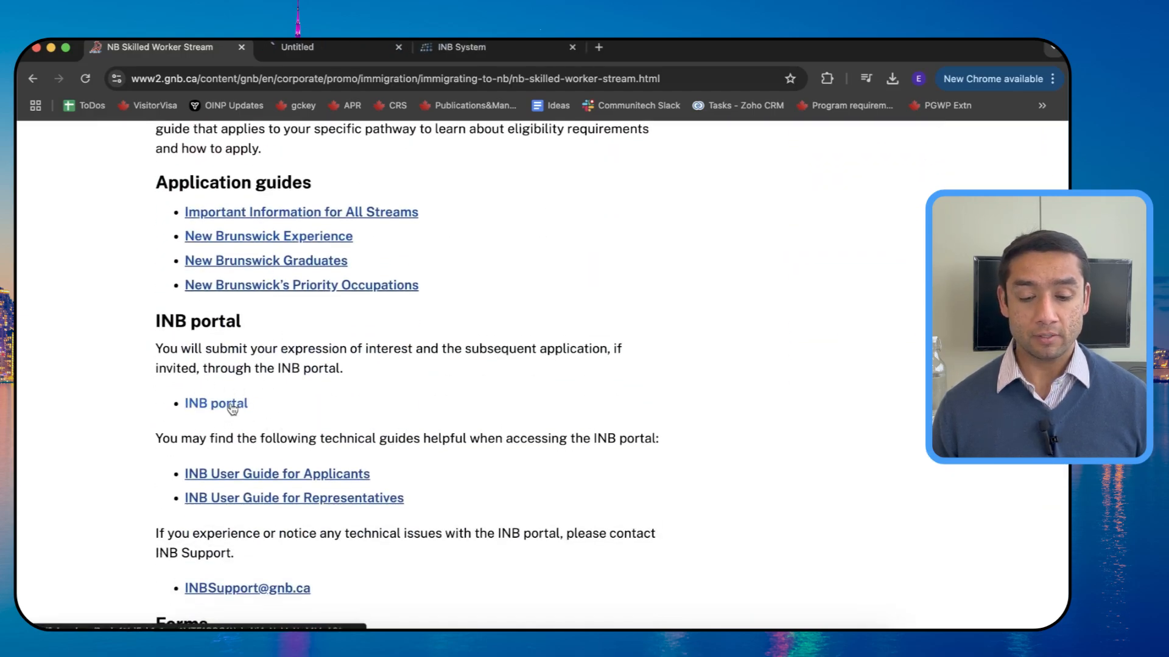
# Step: Switch to the new portal tab, dismiss the error and sign out of the current session
pyautogui.click(335, 47)
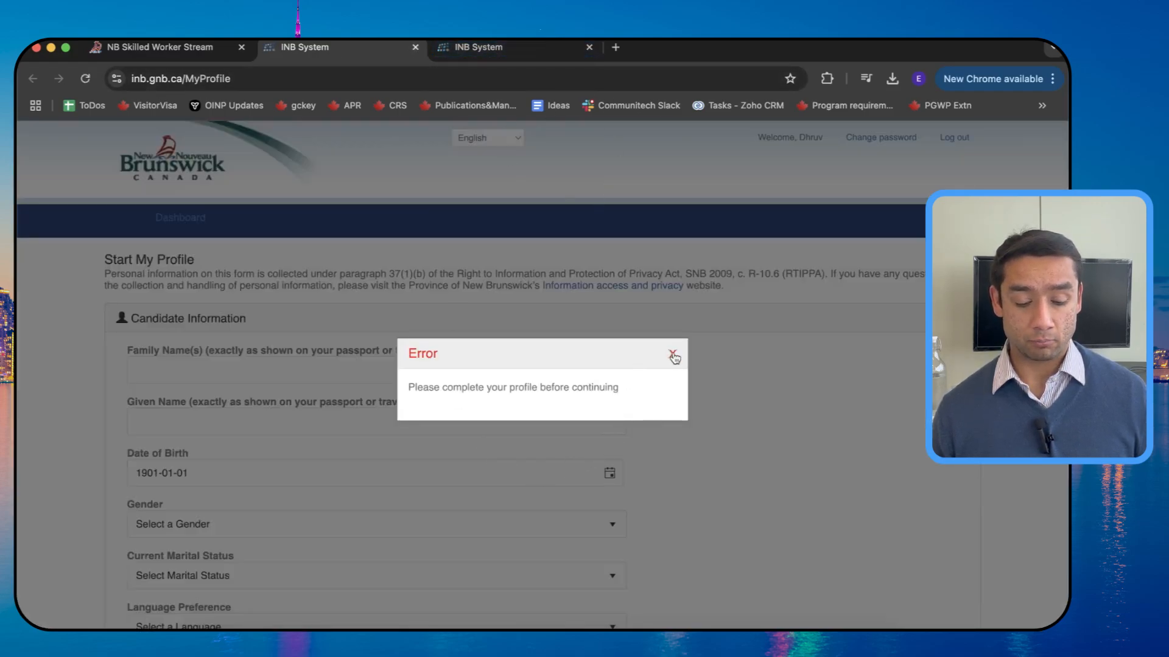
pyautogui.click(673, 357)
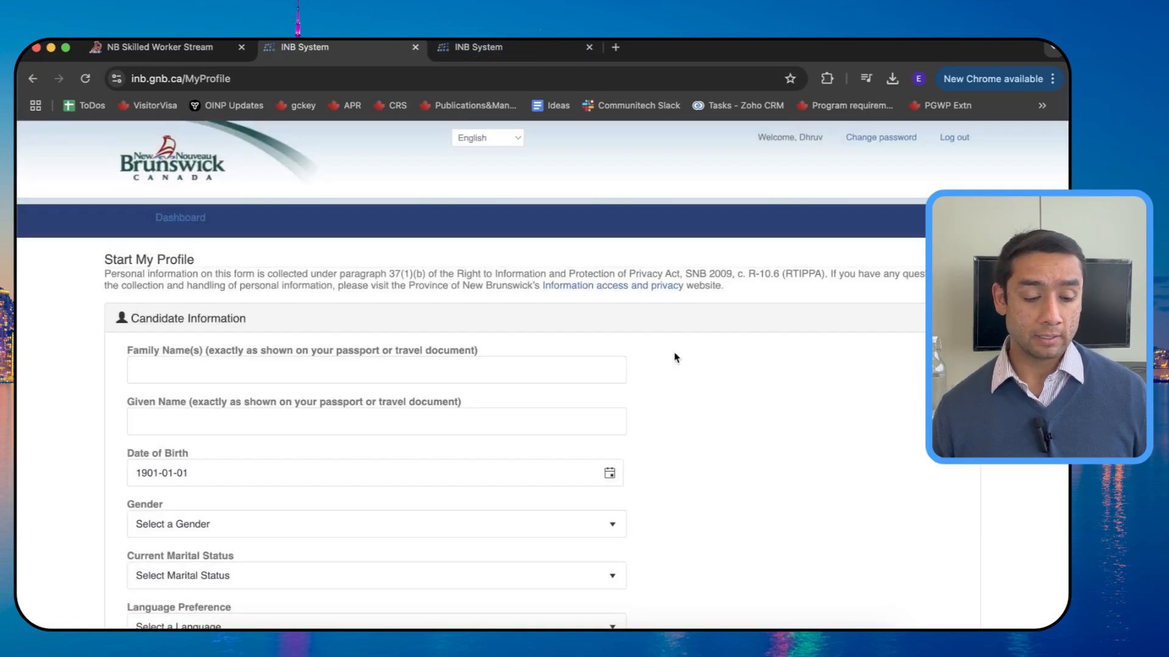
pyautogui.click(960, 139)
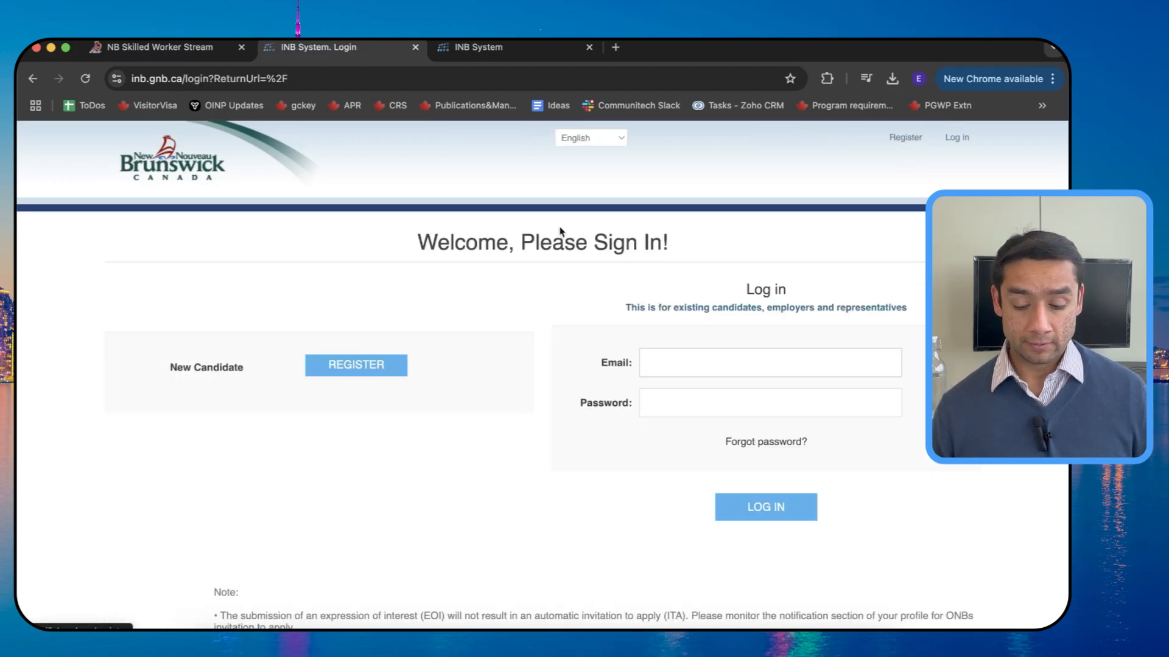
# Step: Open the new candidate registration page and try its given and family name fields
pyautogui.click(383, 373)
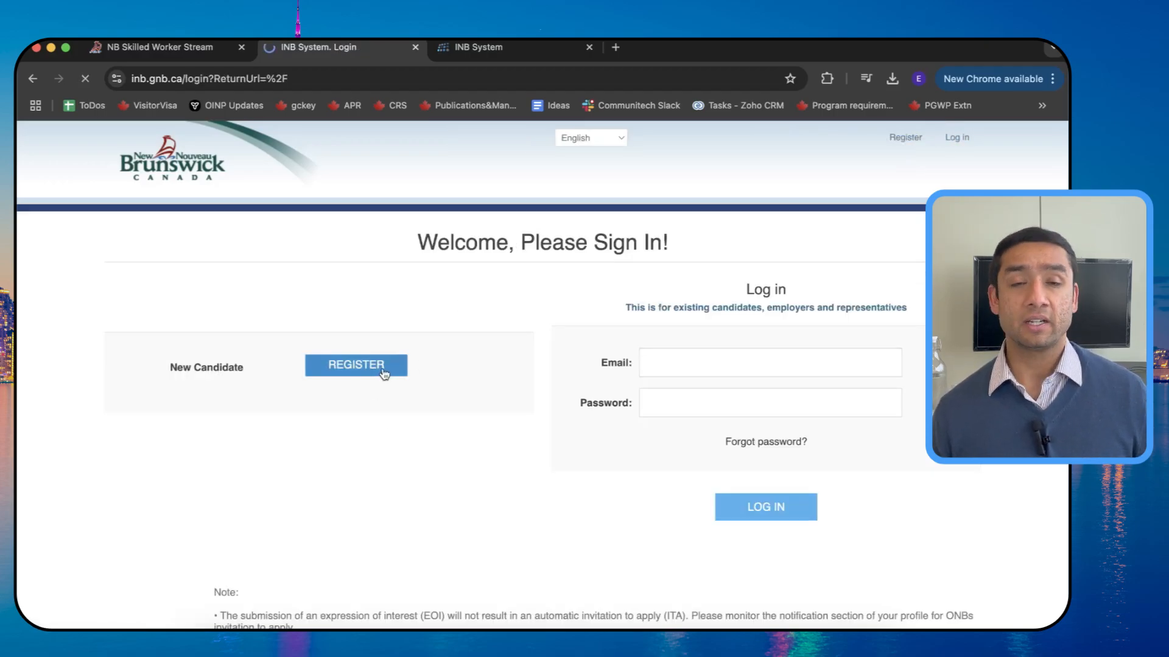
pyautogui.click(461, 350)
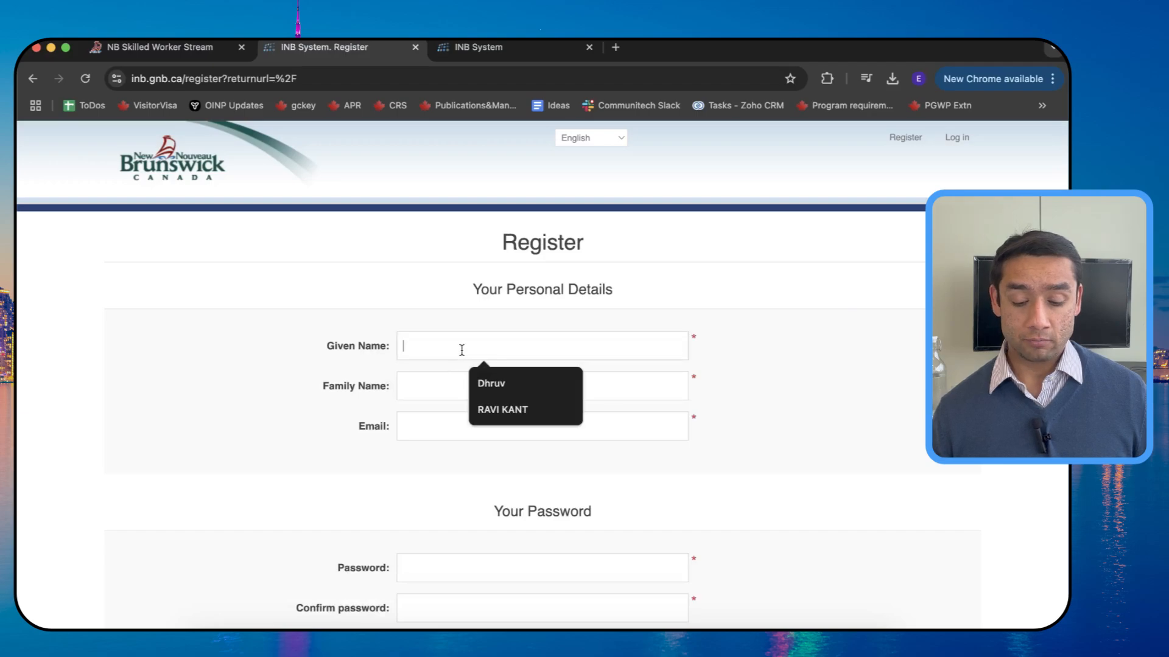
pyautogui.click(431, 379)
pyautogui.scroll(-3, 429, 420)
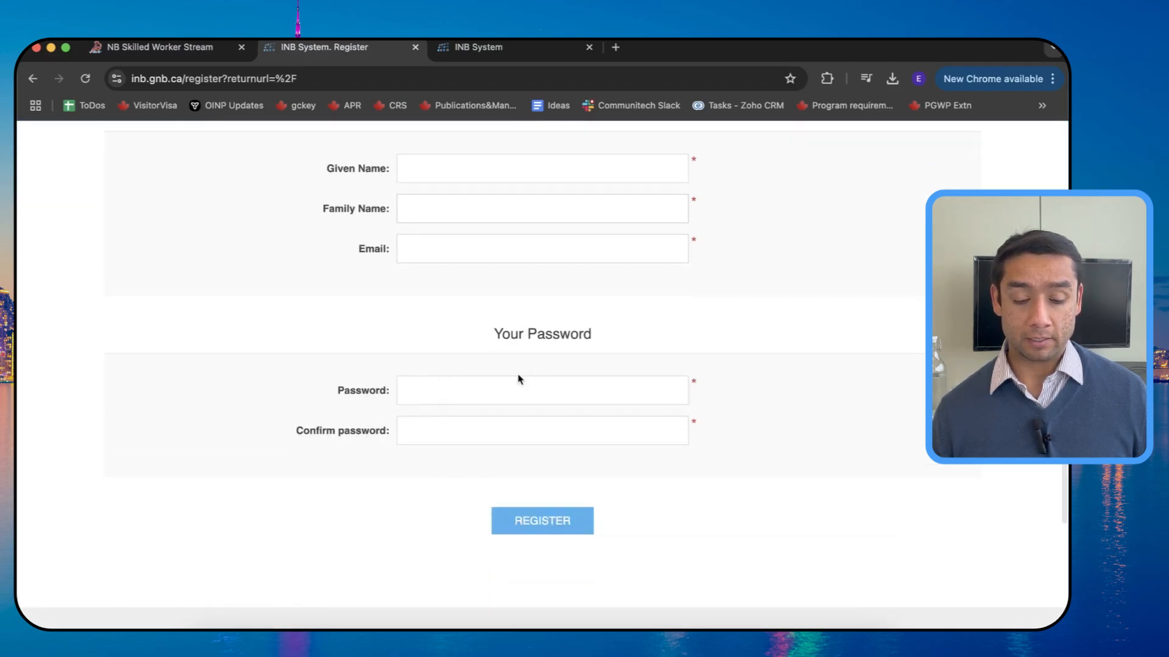
pyautogui.scroll(3, 518, 378)
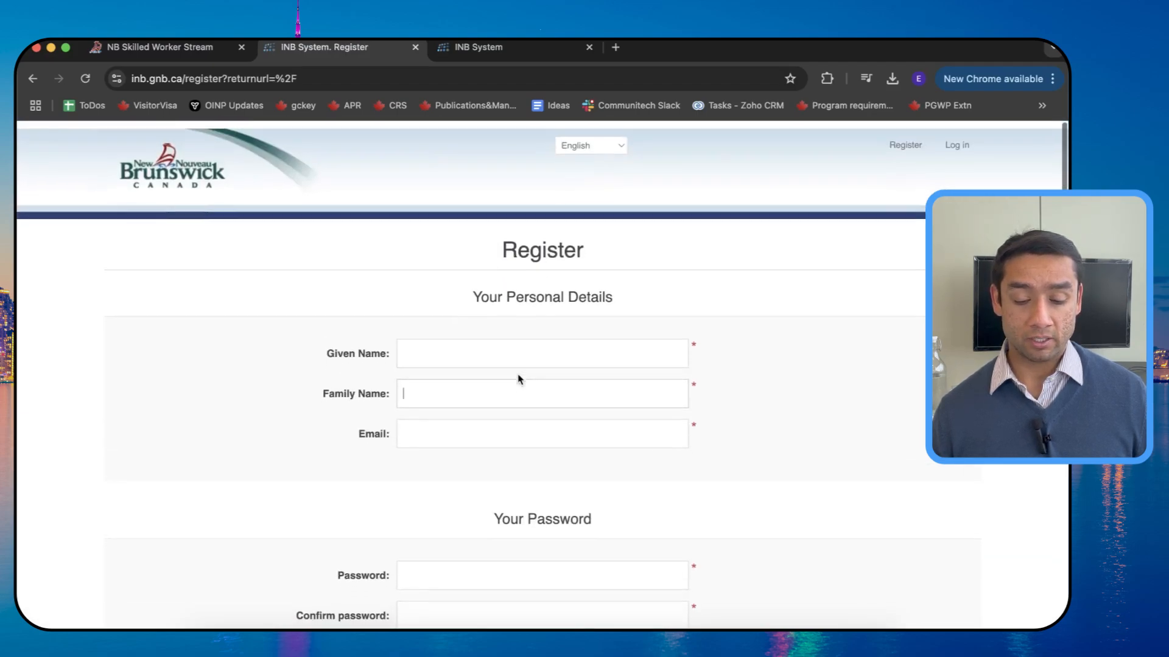
# Step: Return to the sign-in page and sign in with the saved account e-mail and password
pyautogui.click(957, 138)
pyautogui.click(670, 363)
pyautogui.write('s')
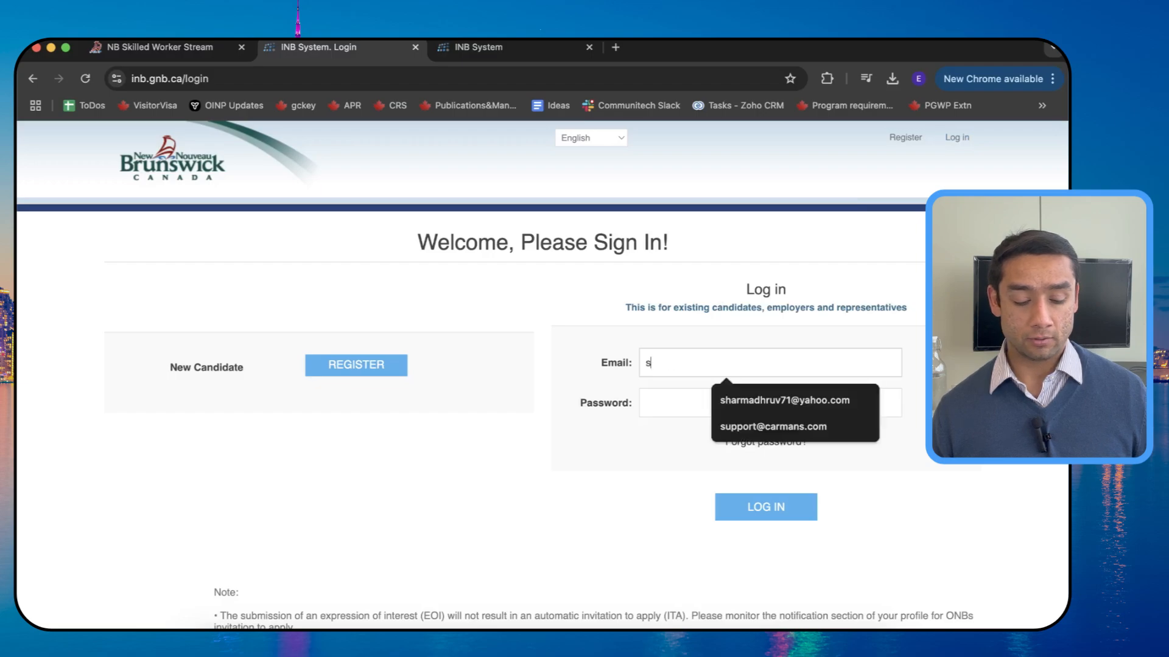
pyautogui.press('Down')
pyautogui.press('Tab')
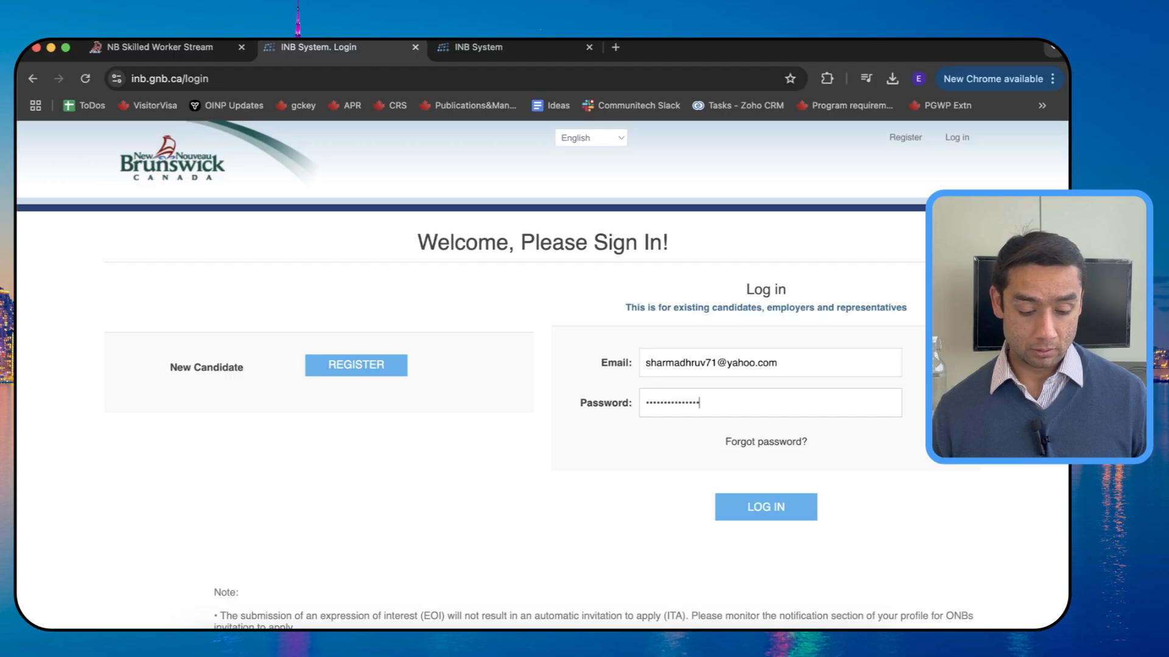
pyautogui.write('*')
pyautogui.press('Return')
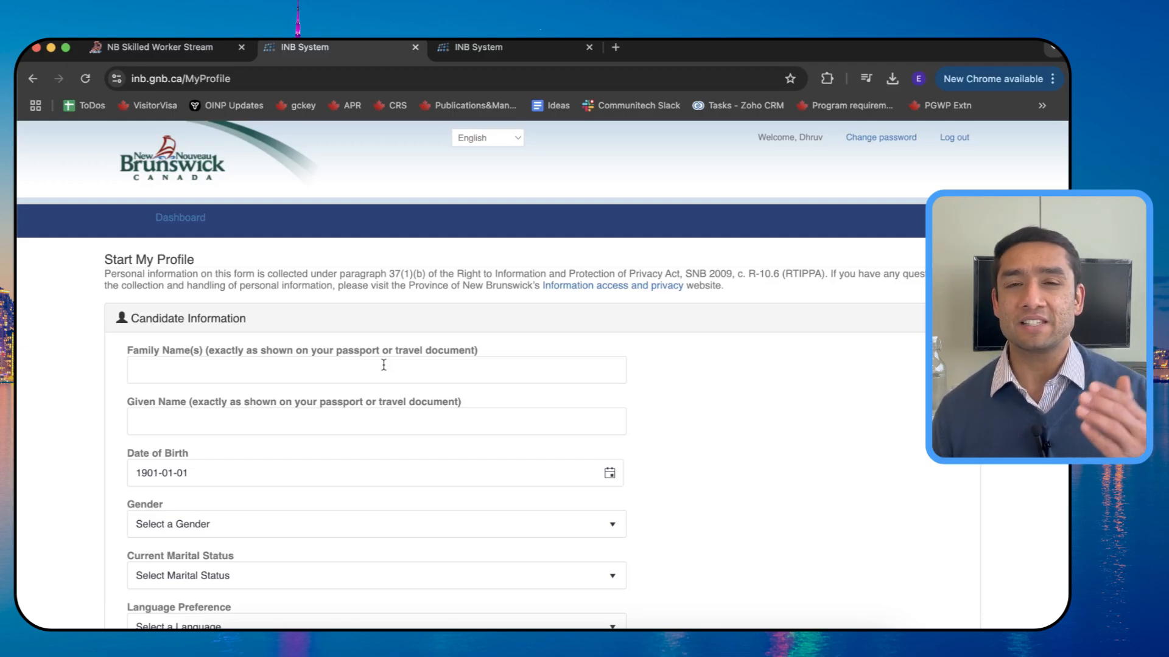
# Step: Enter the candidate's family name and given name on the profile form
pyautogui.scroll(-2, 450, 381)
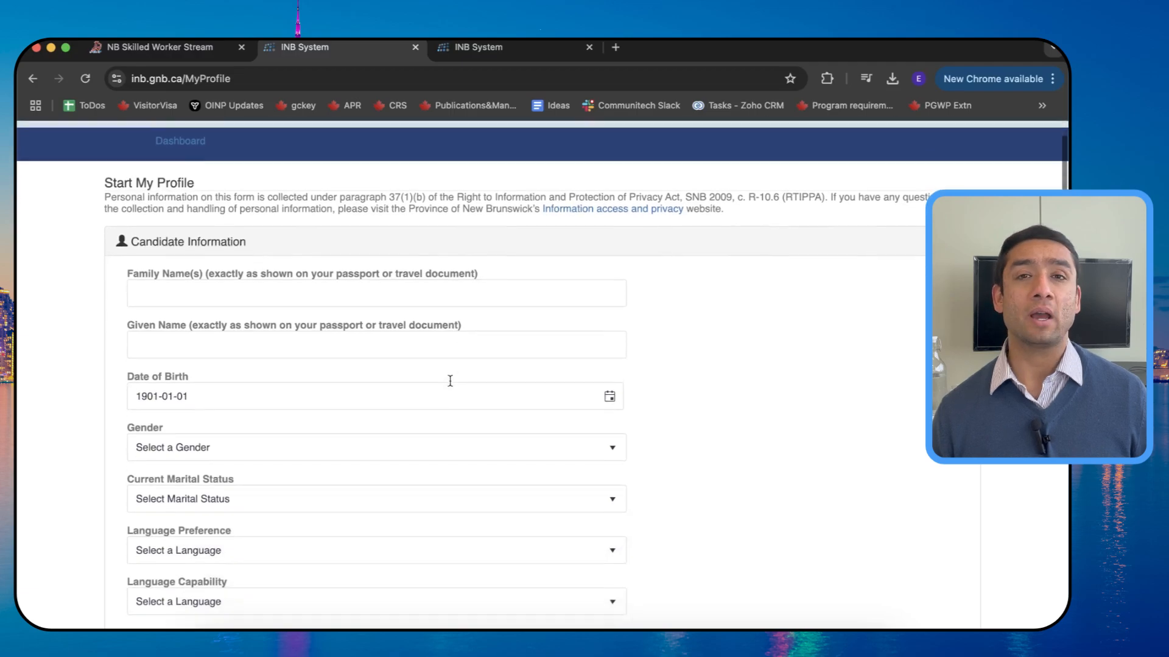
pyautogui.scroll(-1, 451, 381)
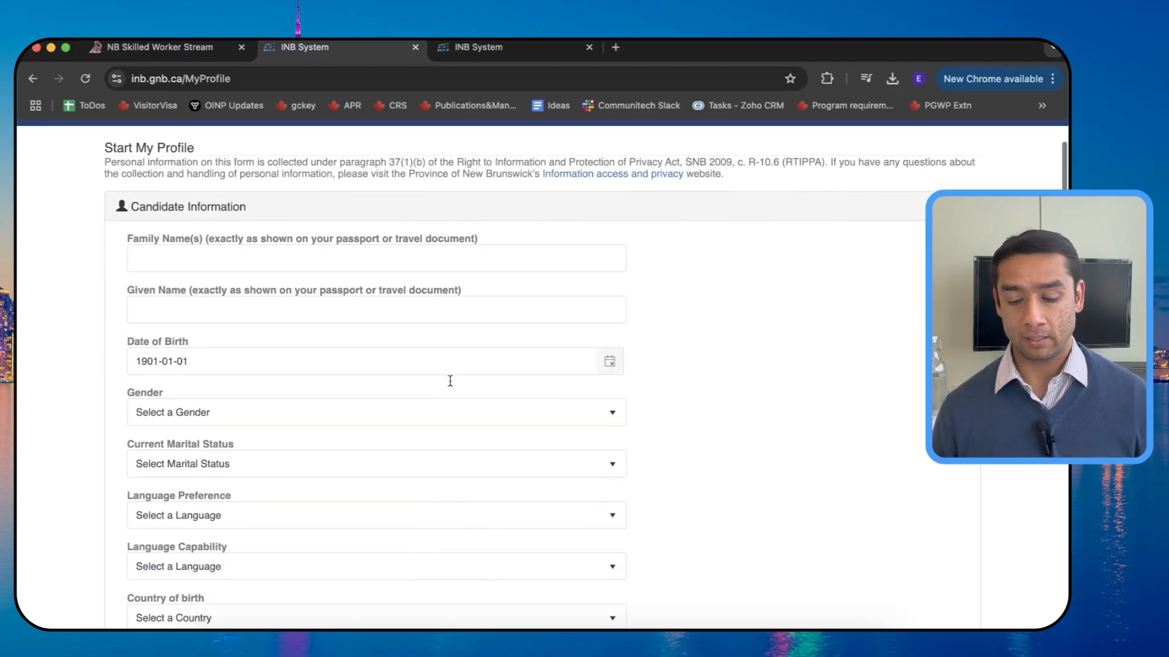
pyautogui.click(295, 262)
pyautogui.press('Tab')
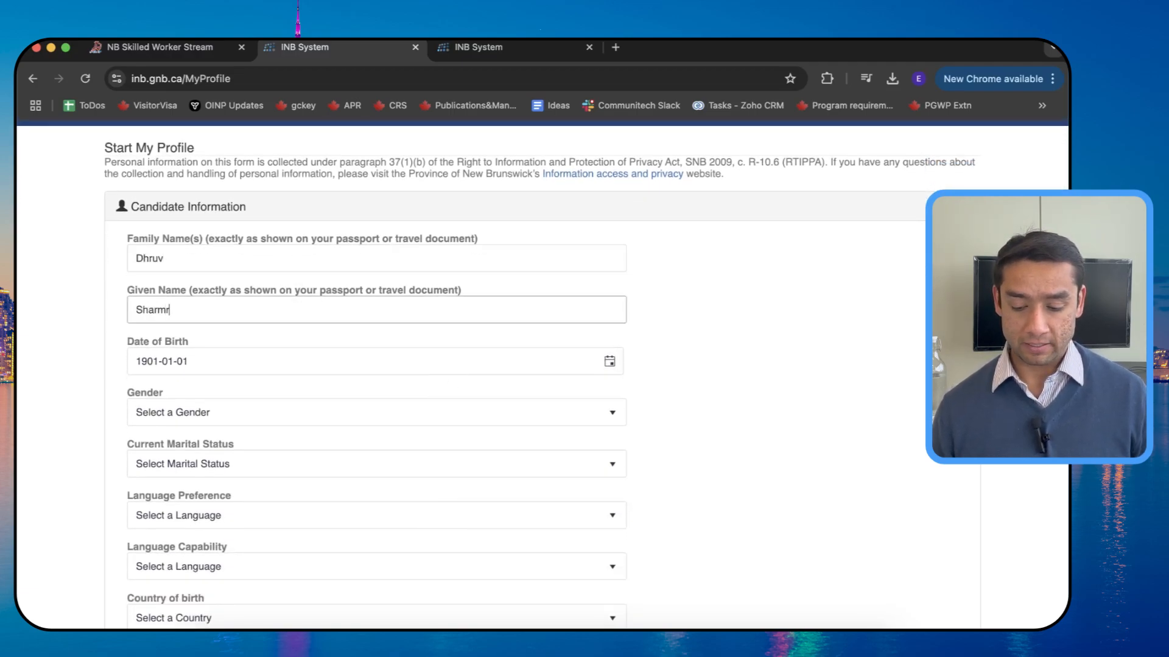
pyautogui.press('Tab')
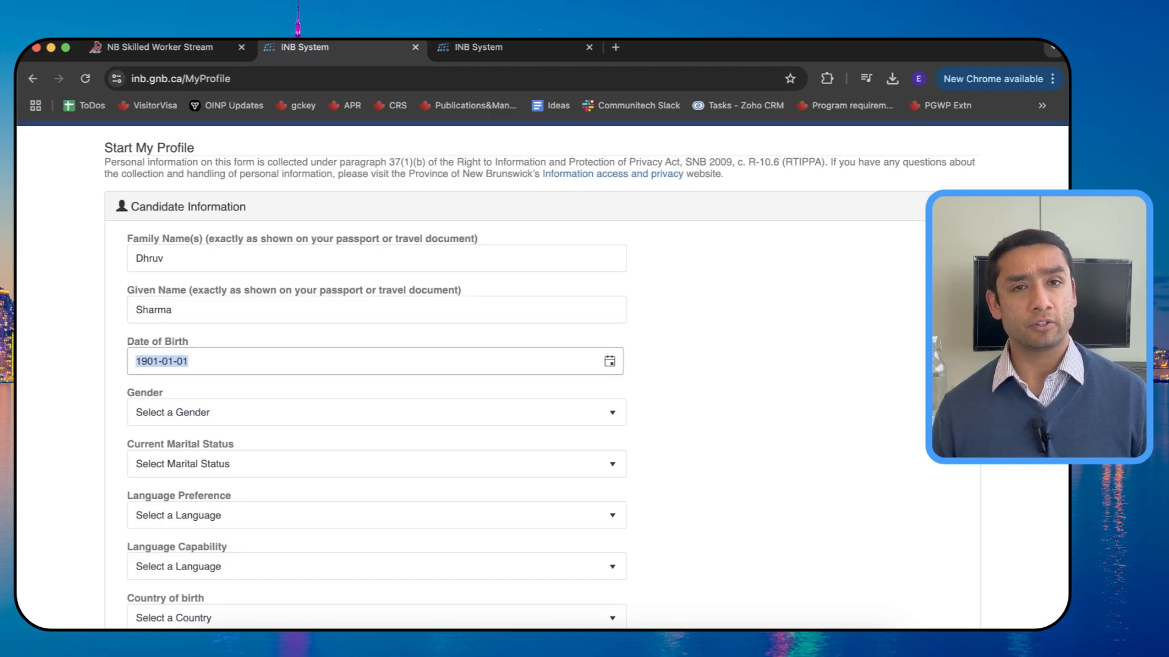
# Step: Change the date-of-birth year to 1995
pyautogui.click(609, 362)
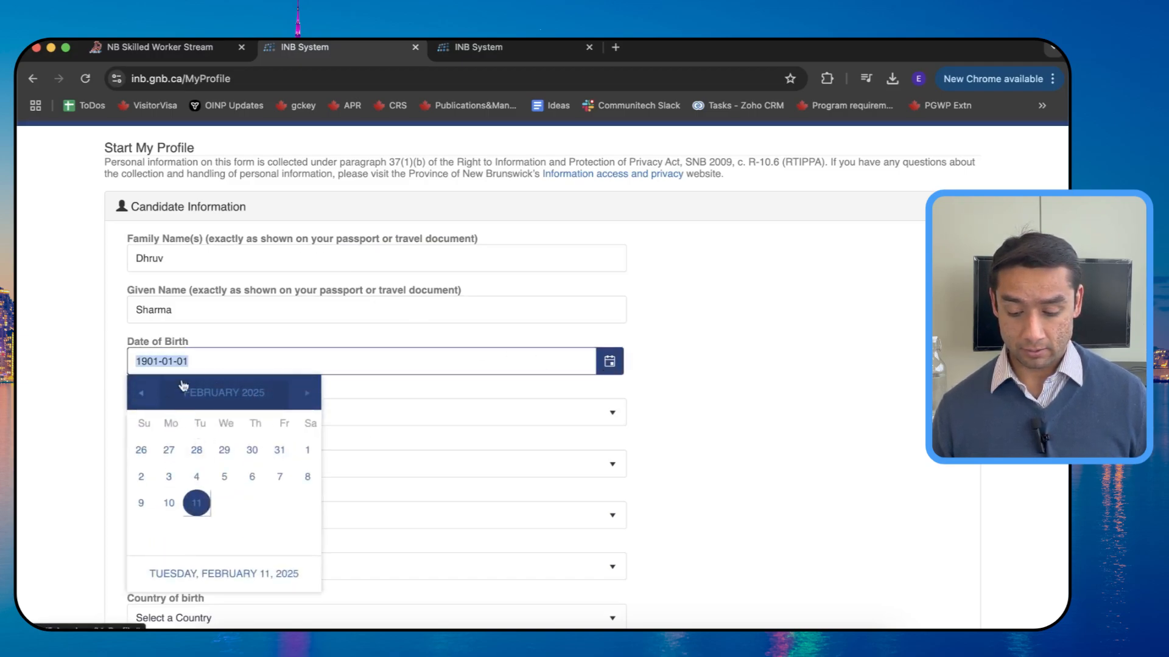
pyautogui.doubleClick(168, 361)
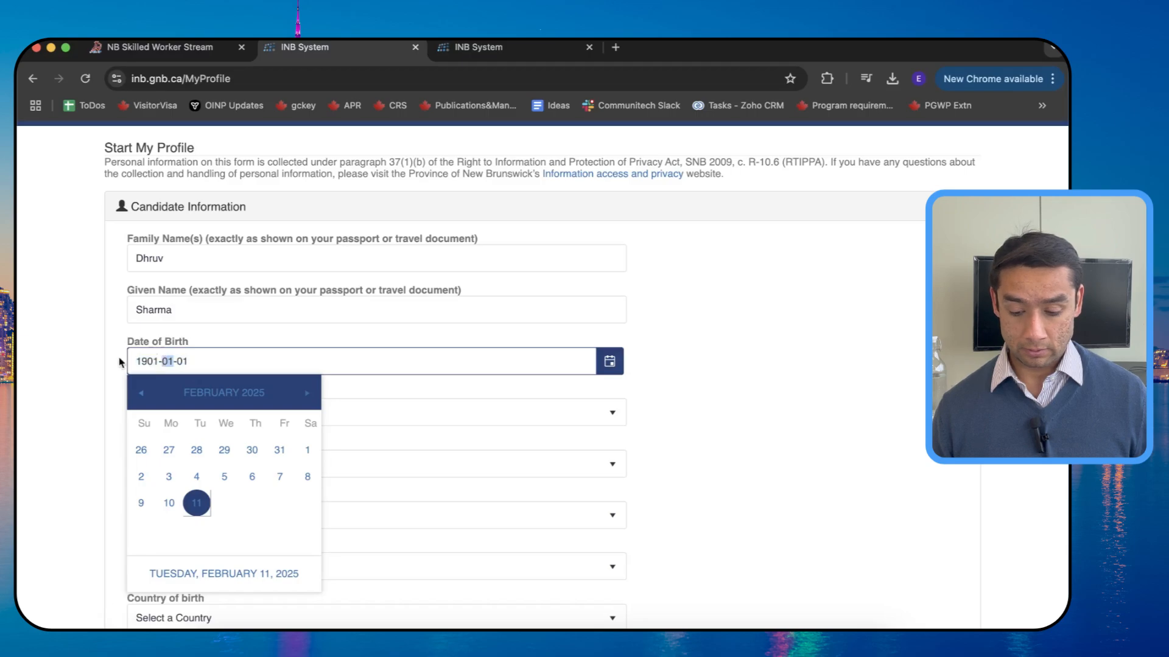
pyautogui.click(139, 359)
pyautogui.doubleClick(139, 359)
pyautogui.write('1995')
pyautogui.press('Tab')
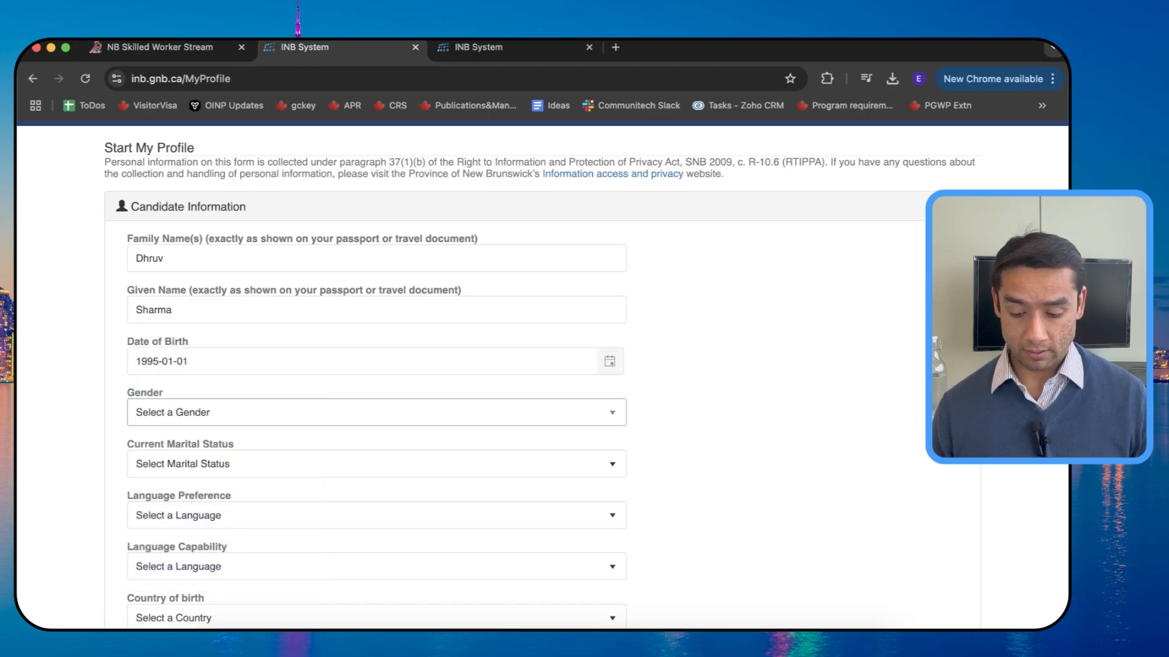
# Step: Set gender to Male and marital status to Single
pyautogui.click(221, 420)
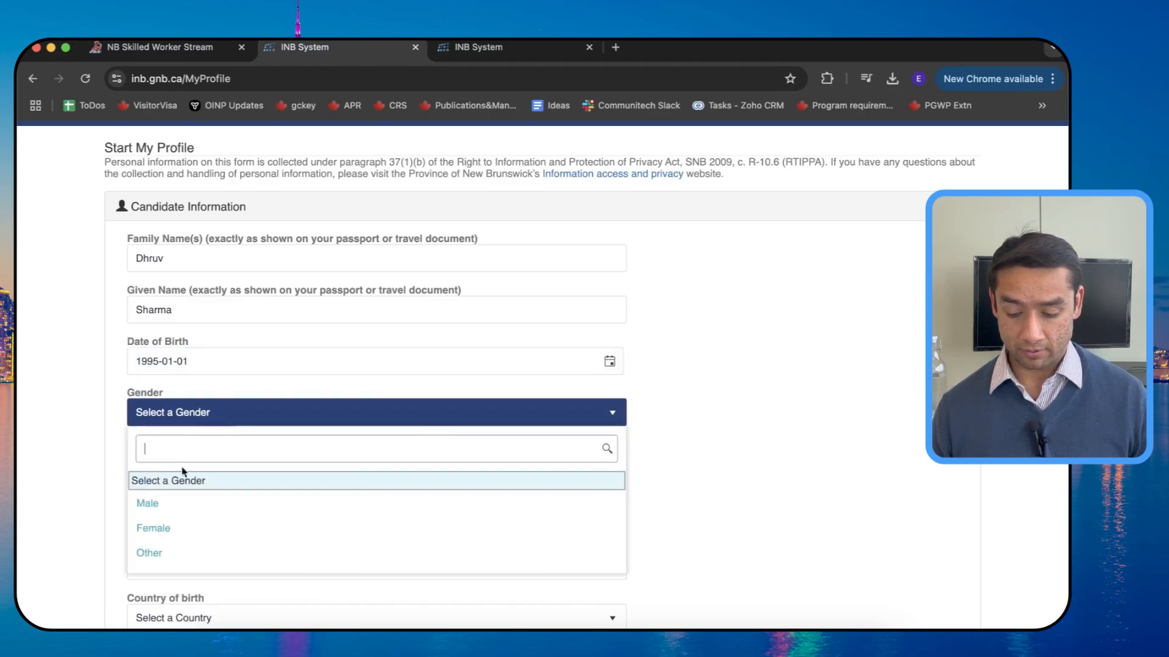
pyautogui.click(175, 510)
pyautogui.scroll(-1, 183, 457)
pyautogui.click(190, 417)
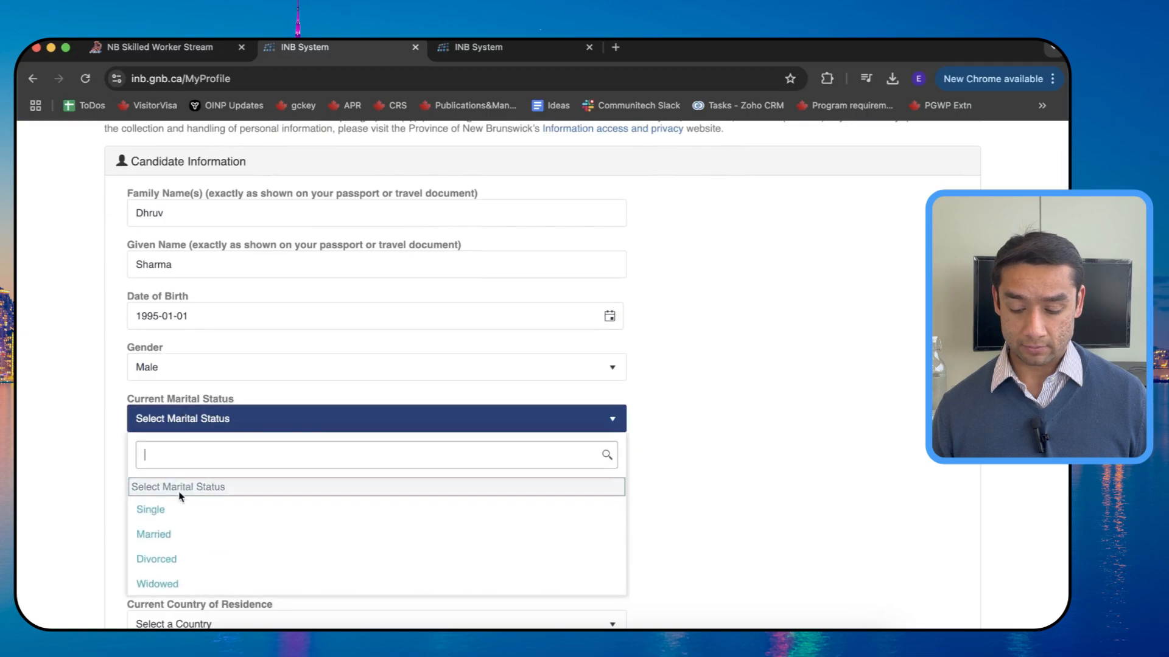
pyautogui.click(178, 511)
# Step: Set both language preference and language capability to English
pyautogui.scroll(-4, 178, 510)
pyautogui.click(184, 305)
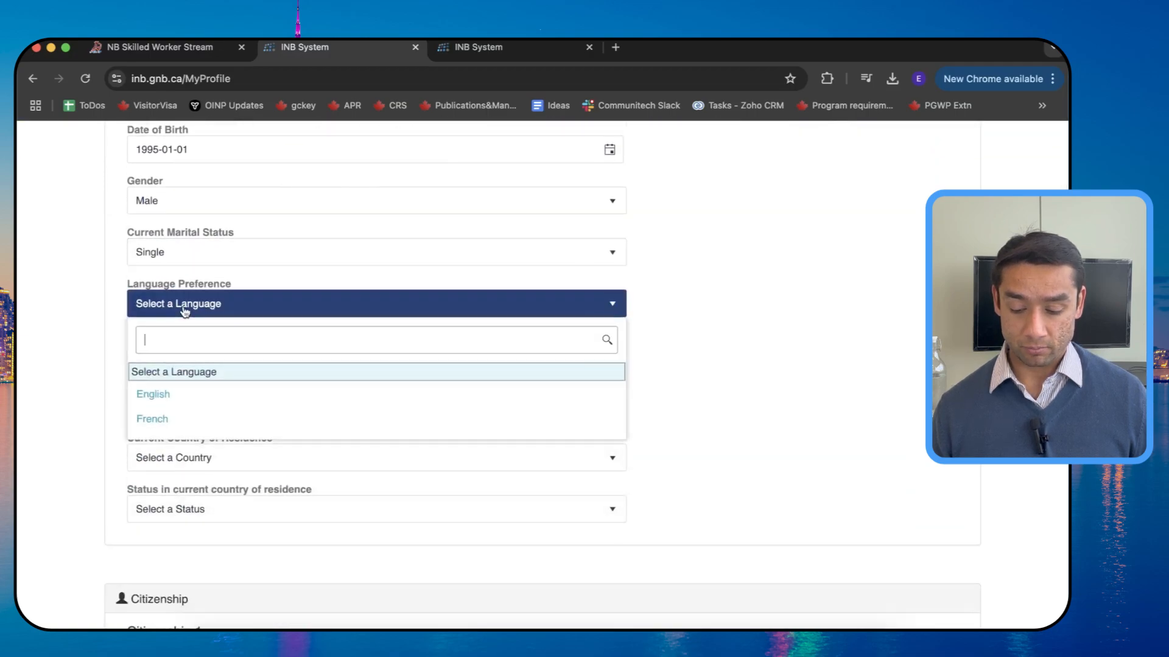
pyautogui.click(164, 404)
pyautogui.scroll(-1, 165, 396)
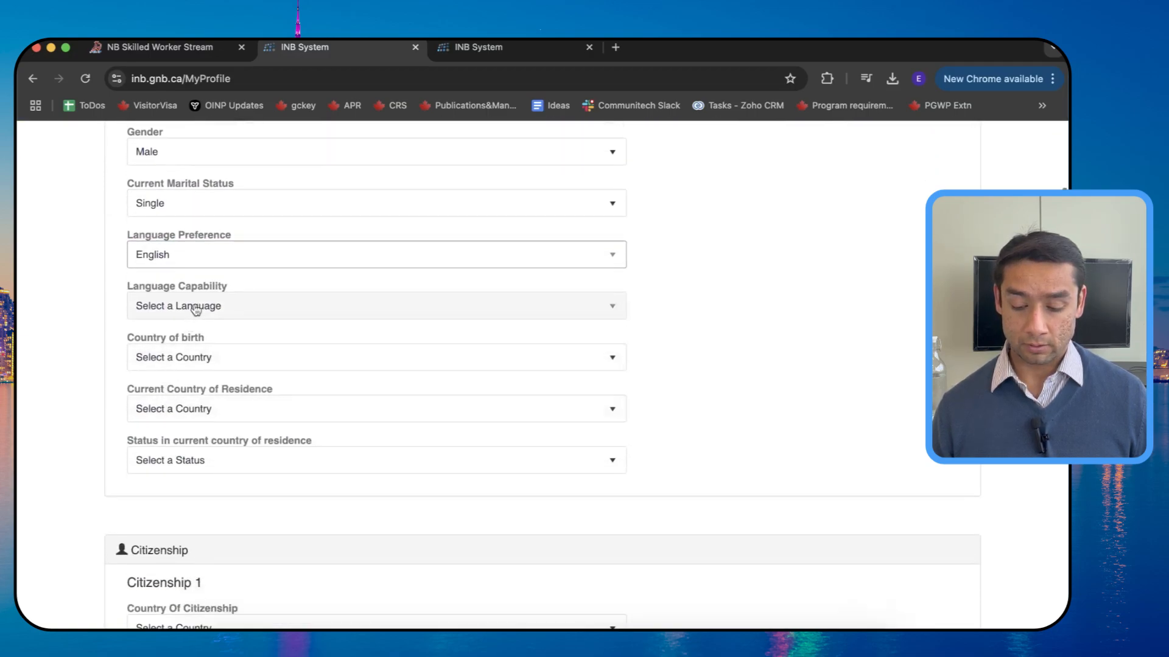
pyautogui.click(195, 308)
pyautogui.click(162, 396)
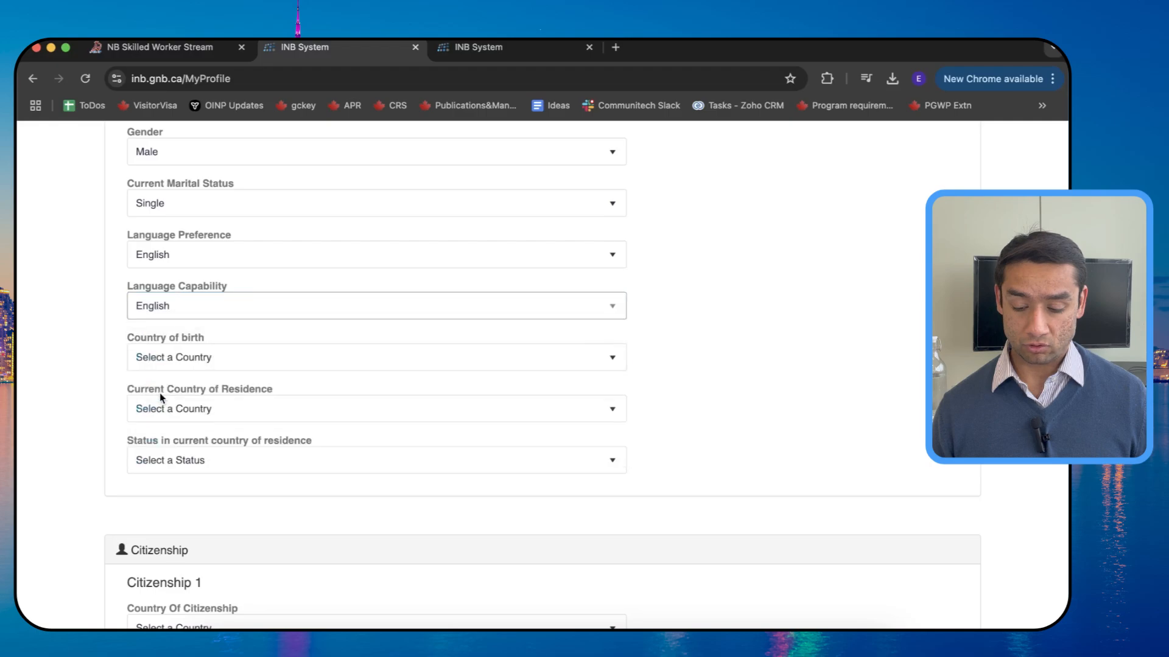
# Step: Choose India as country of birth and Canada as country of residence
pyautogui.scroll(-2, 177, 300)
pyautogui.click(227, 270)
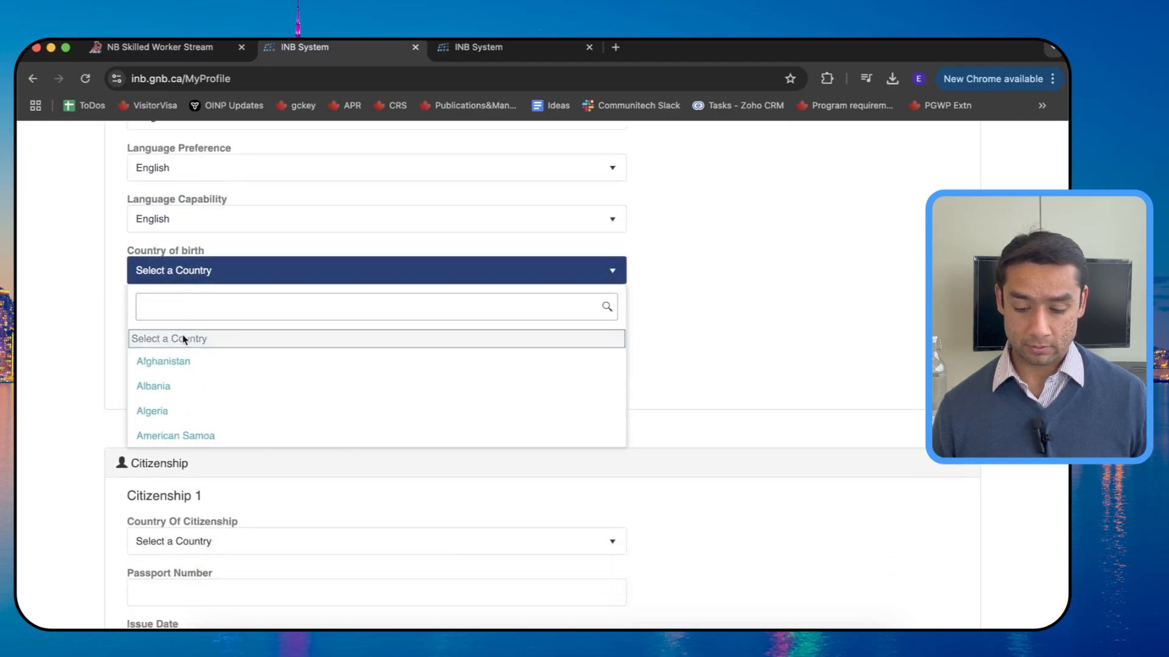
pyautogui.write('ind')
pyautogui.click(157, 386)
pyautogui.scroll(-1, 156, 391)
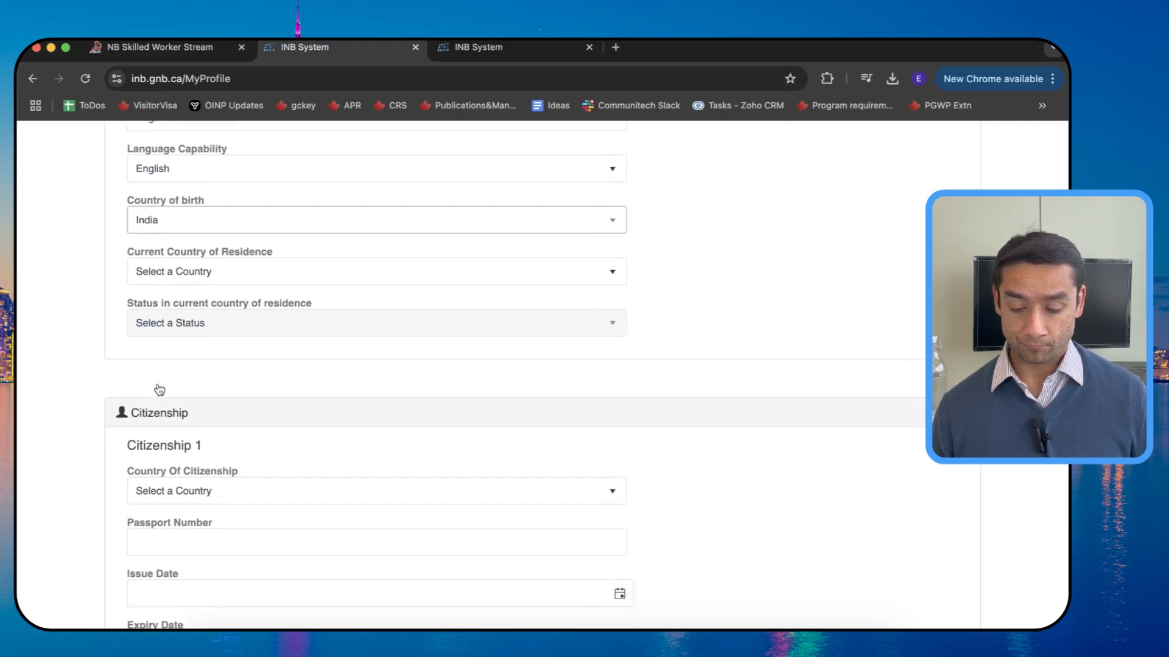
pyautogui.click(181, 256)
pyautogui.write('canad')
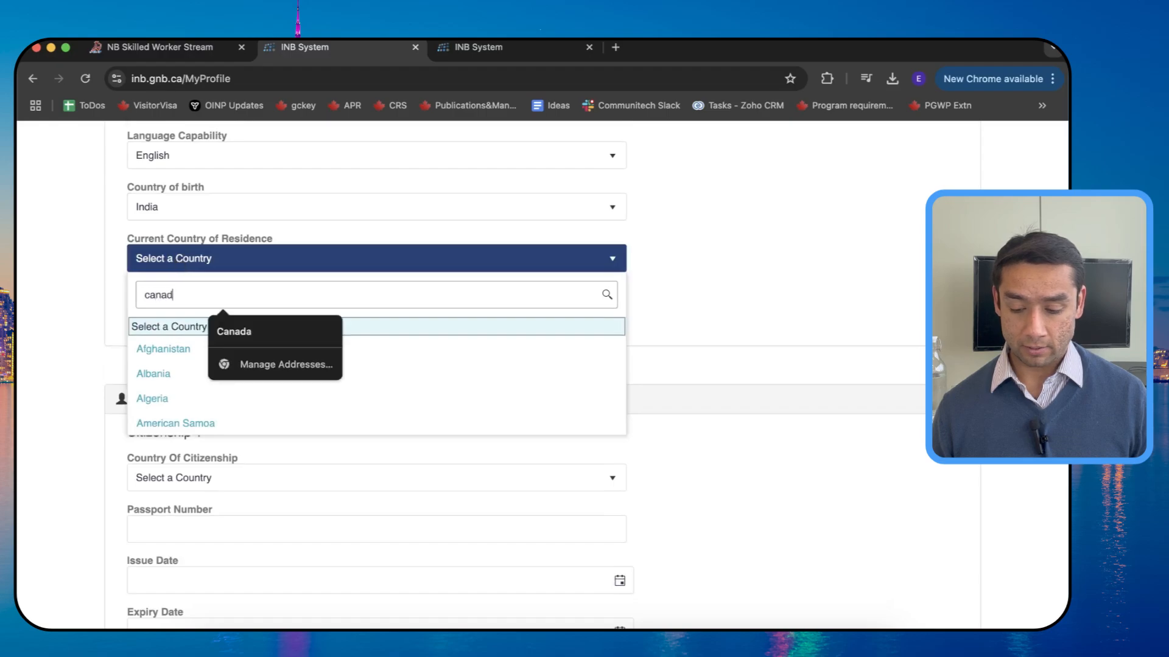
pyautogui.click(162, 346)
# Step: Set residence status to Worker and country of citizenship to India
pyautogui.scroll(-1, 164, 348)
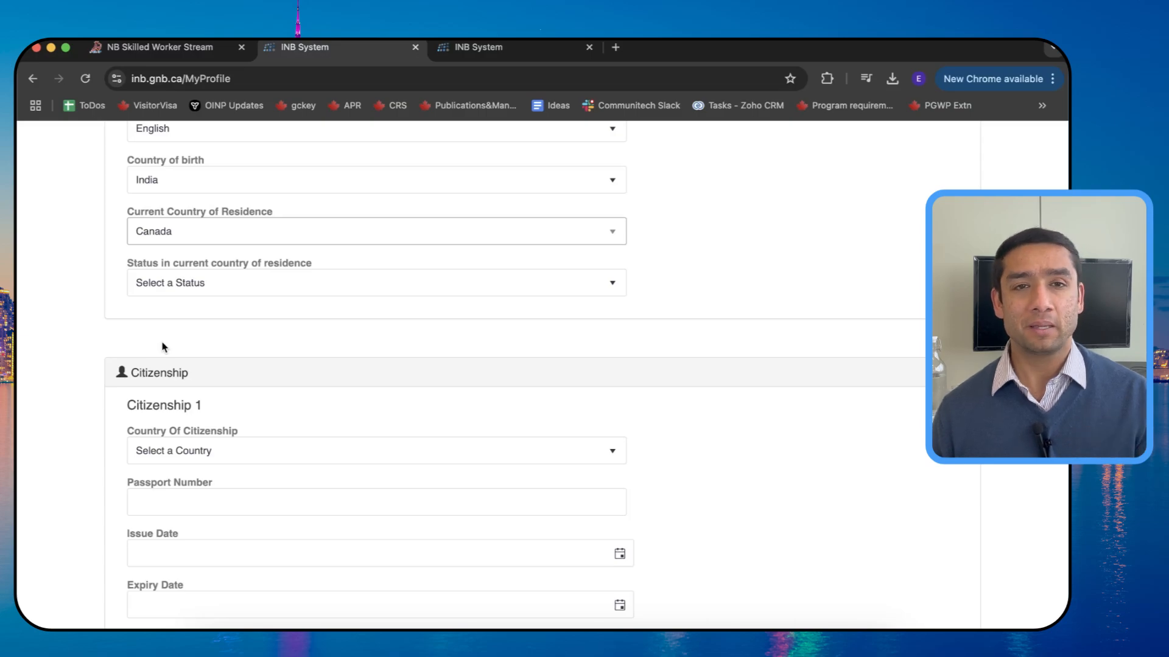
pyautogui.scroll(-1, 162, 344)
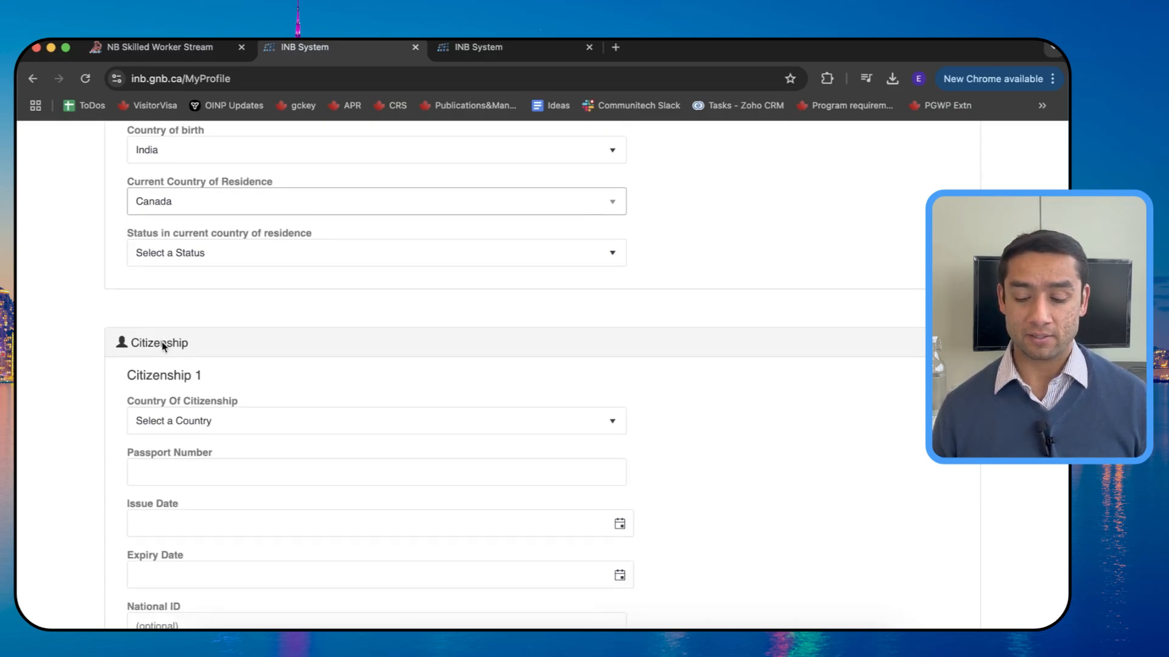
pyautogui.click(170, 255)
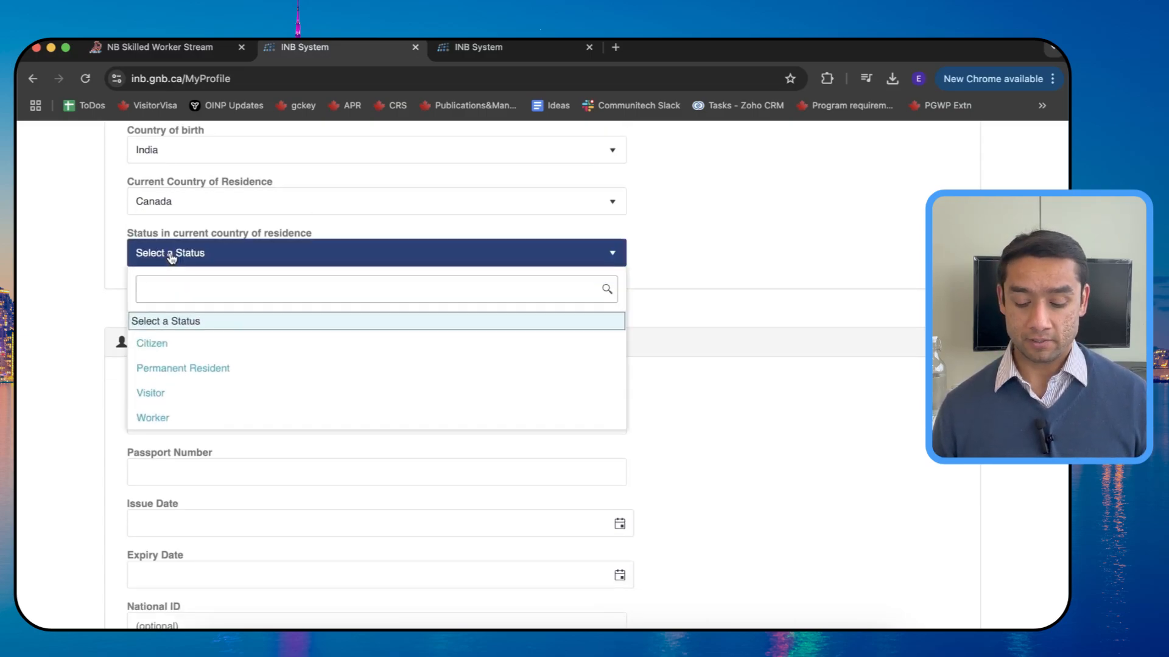
pyautogui.write('work')
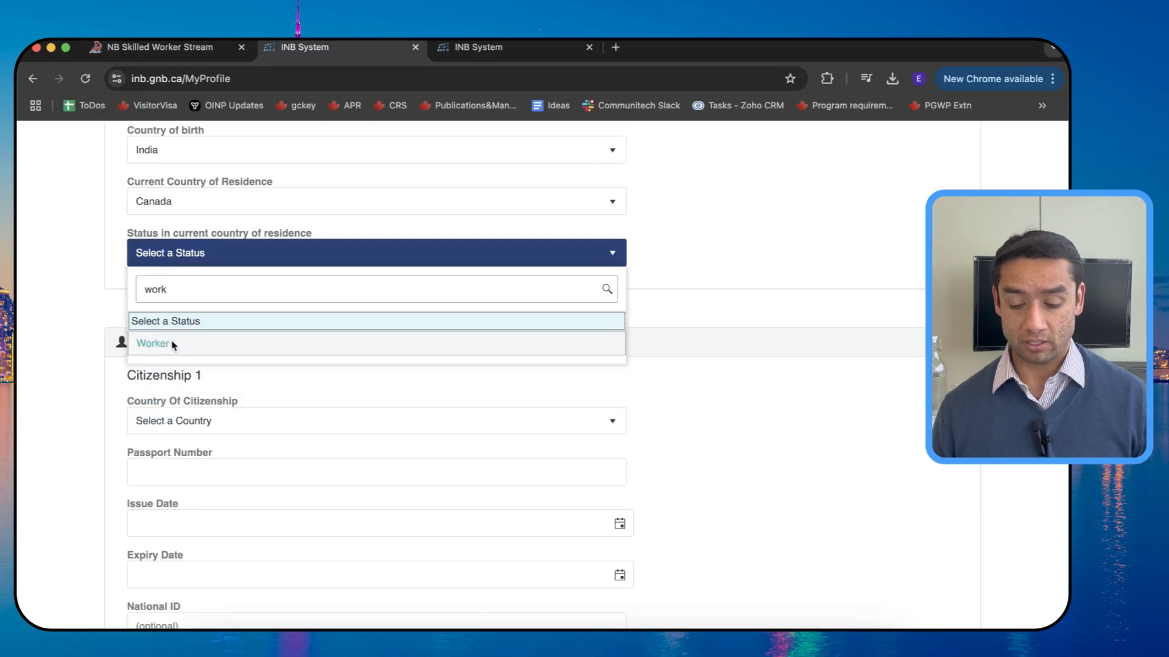
pyautogui.click(164, 348)
pyautogui.scroll(-3, 162, 348)
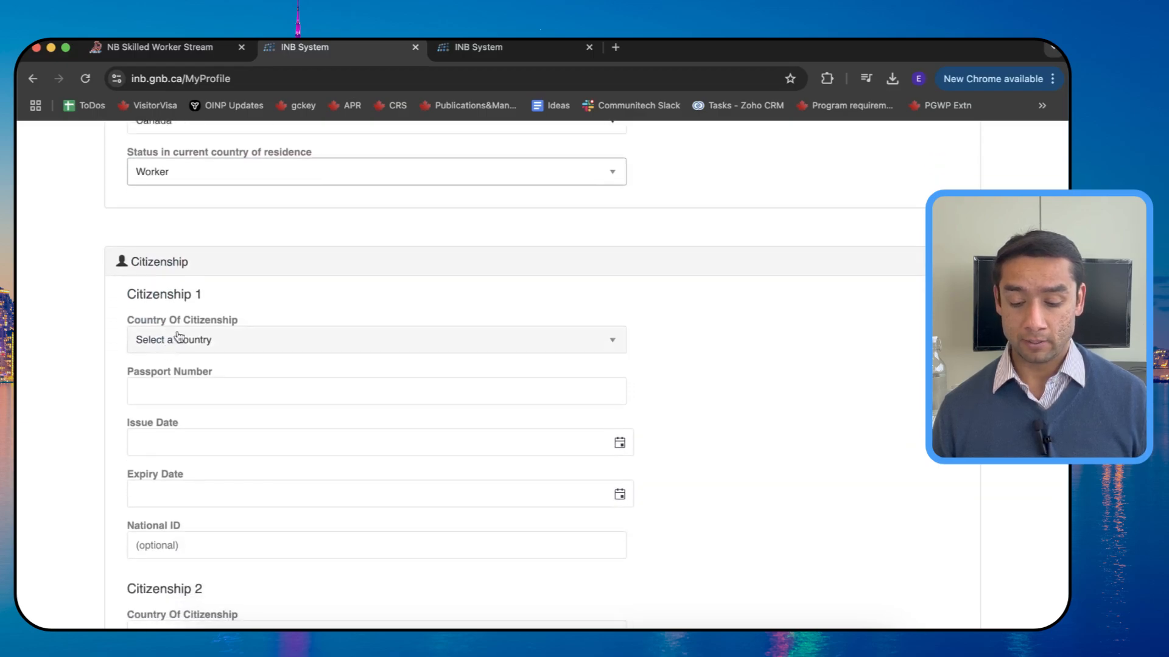
pyautogui.click(177, 345)
pyautogui.write('ind')
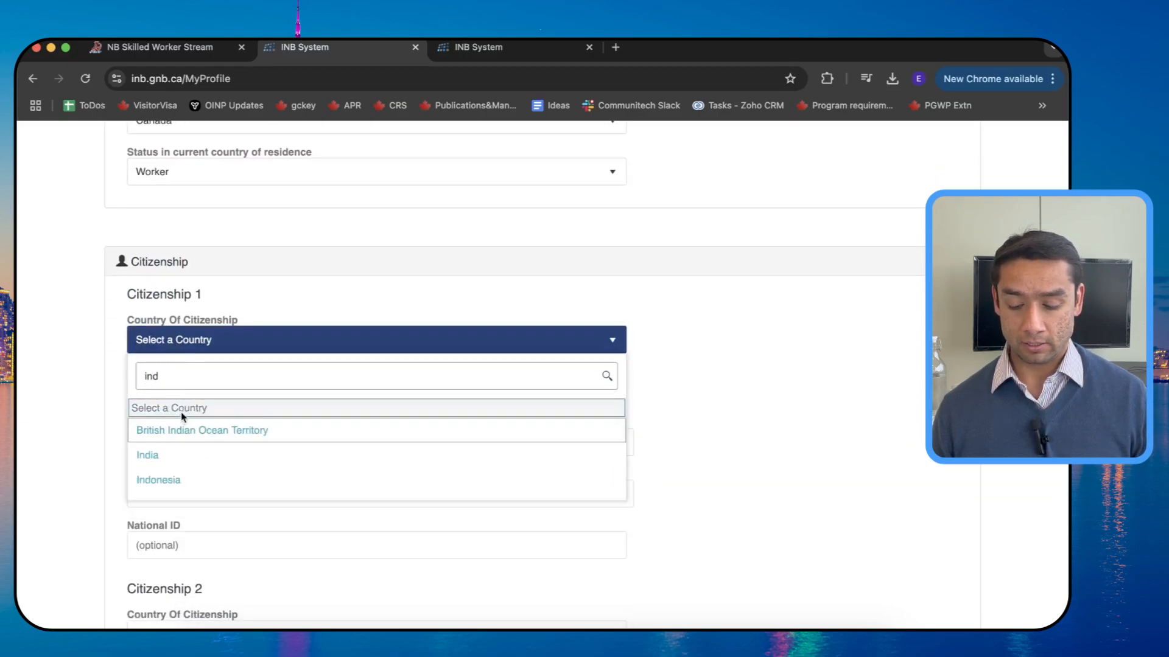
pyautogui.click(156, 461)
# Step: Enter the passport number for Citizenship 1
pyautogui.scroll(-3, 155, 467)
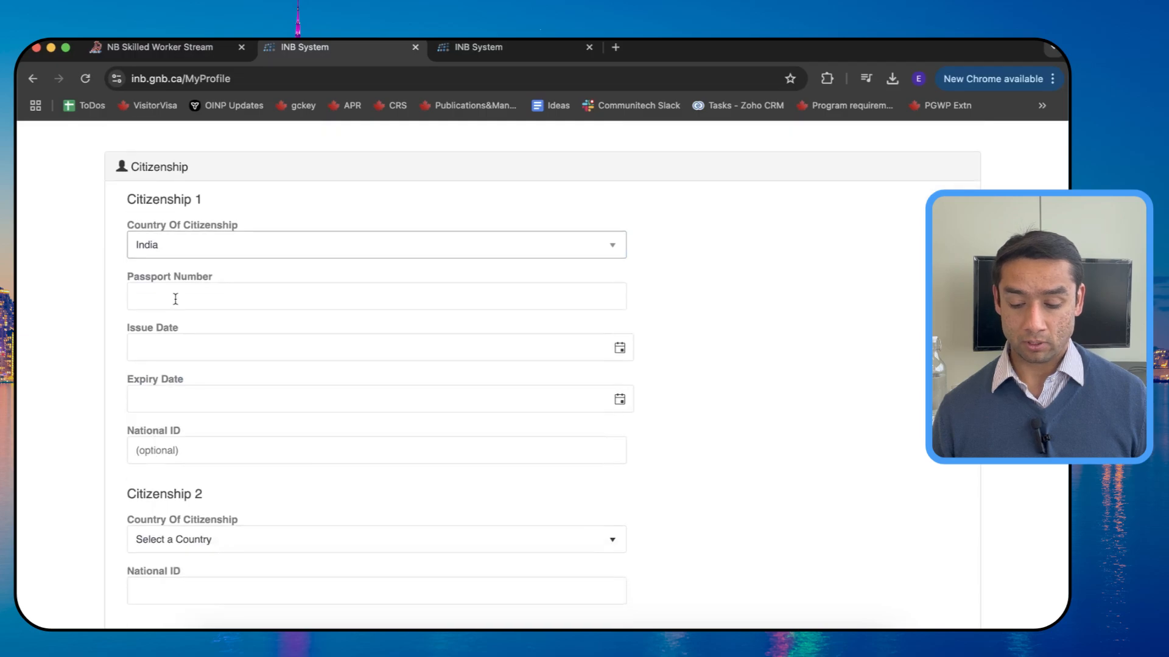
pyautogui.click(174, 297)
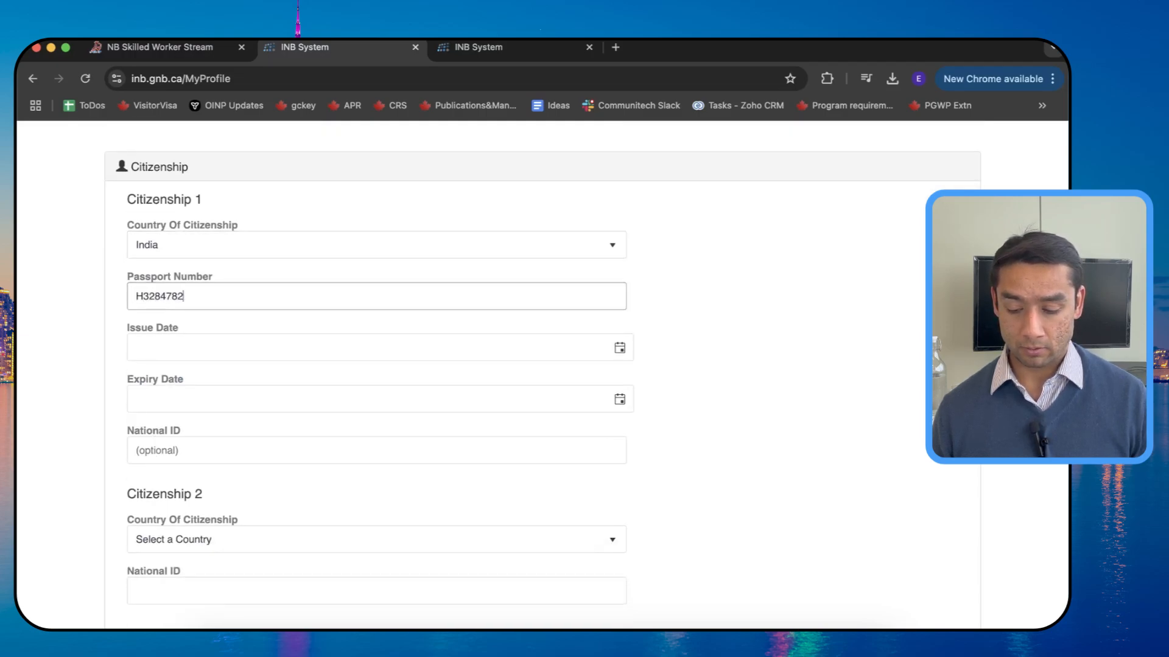
# Step: Set the passport issue date to 2024-01-01 and expiry date to 2034-01-01
pyautogui.press('Tab')
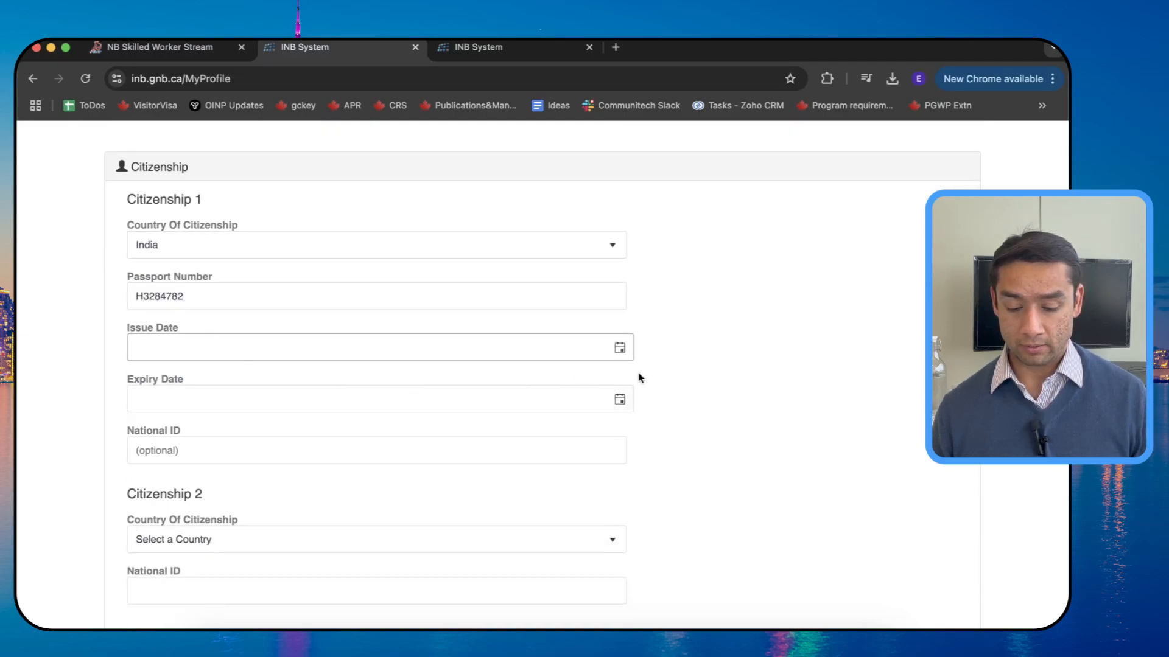
pyautogui.click(621, 349)
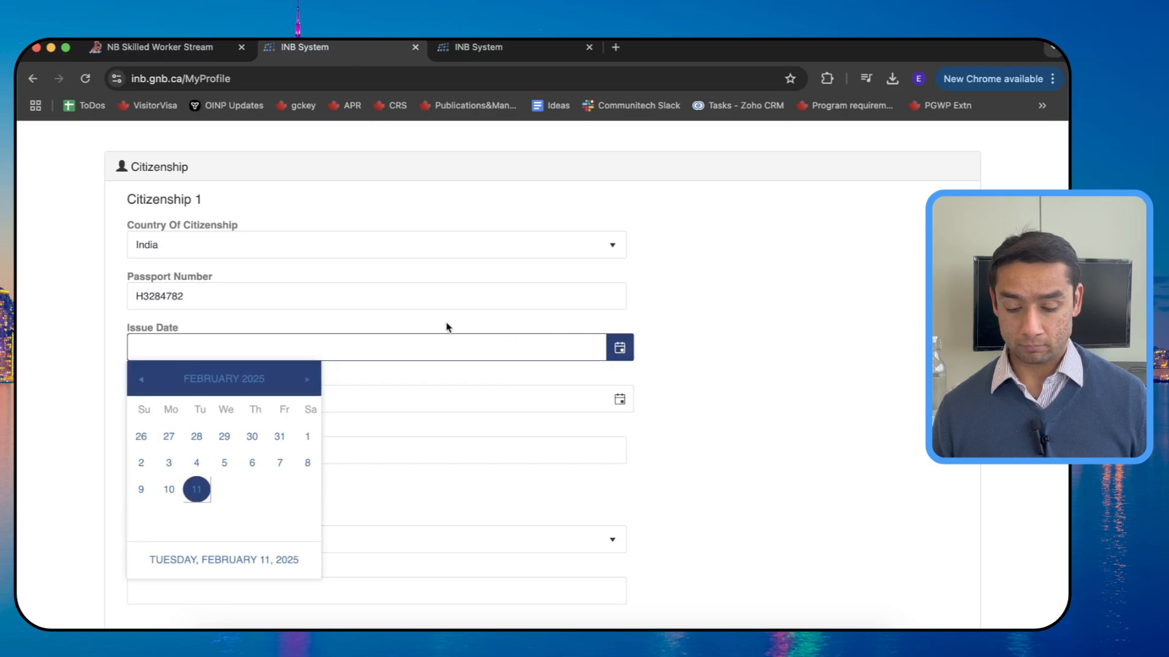
pyautogui.write('20')
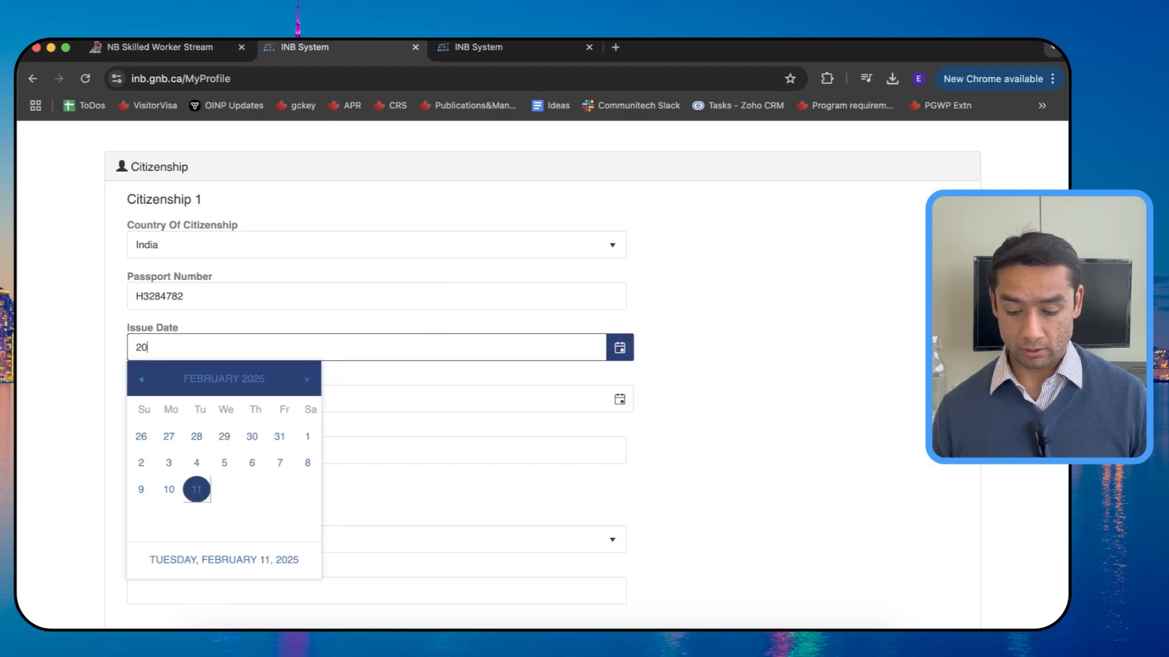
pyautogui.write('24-')
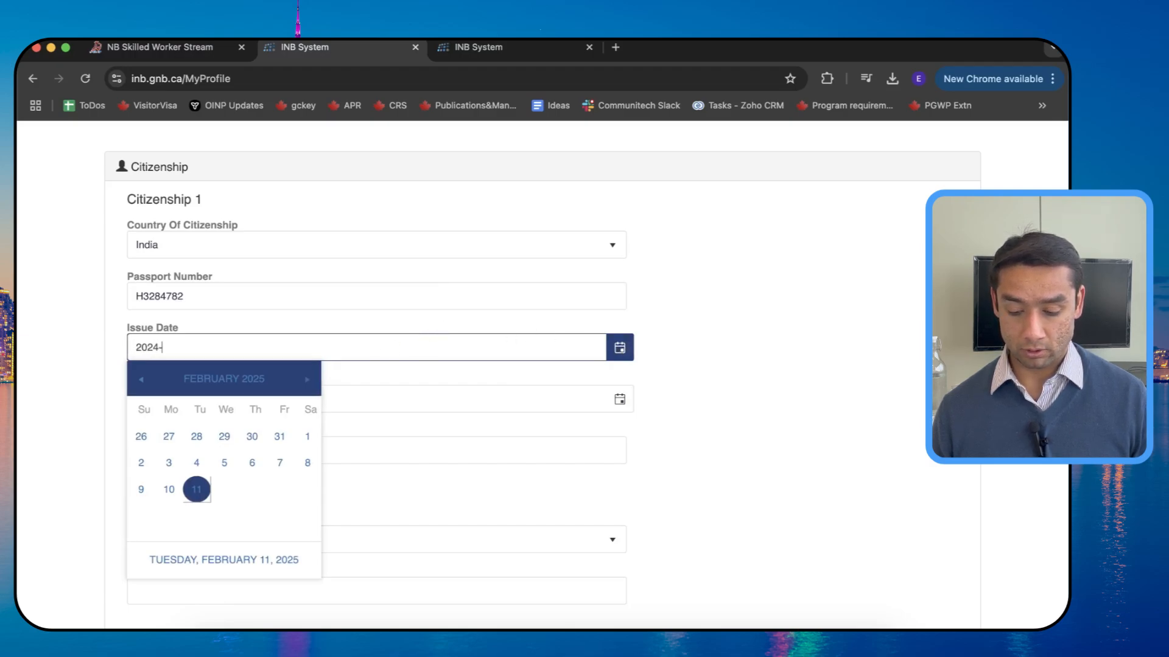
pyautogui.write('01-01')
pyautogui.press('Tab')
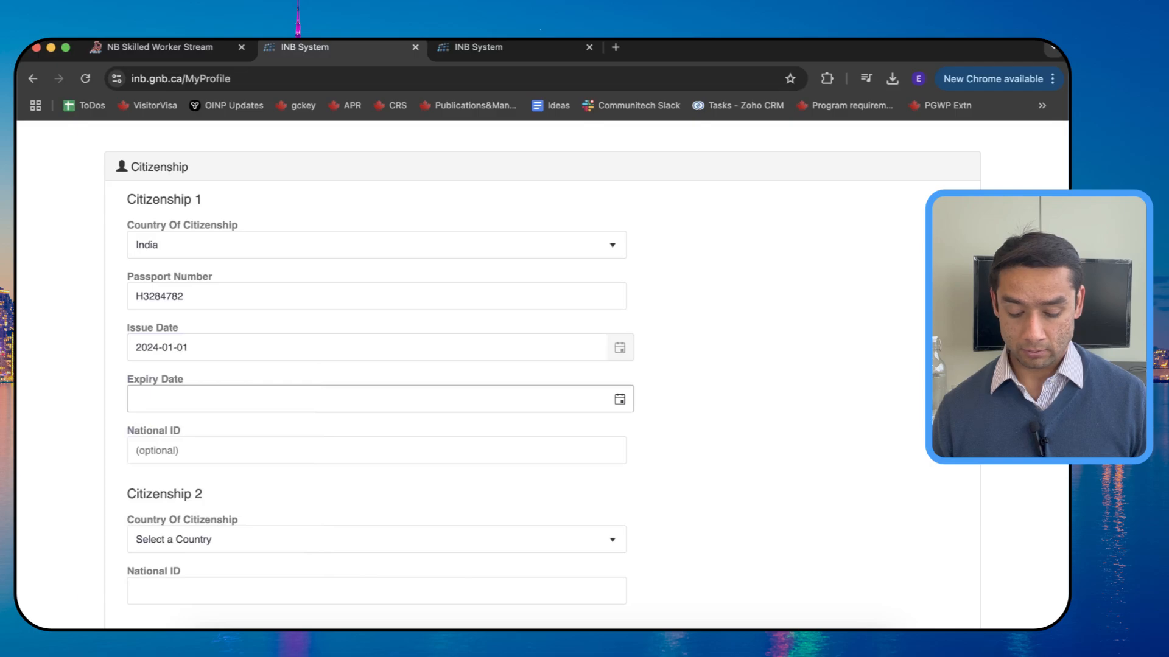
pyautogui.write('2034-01')
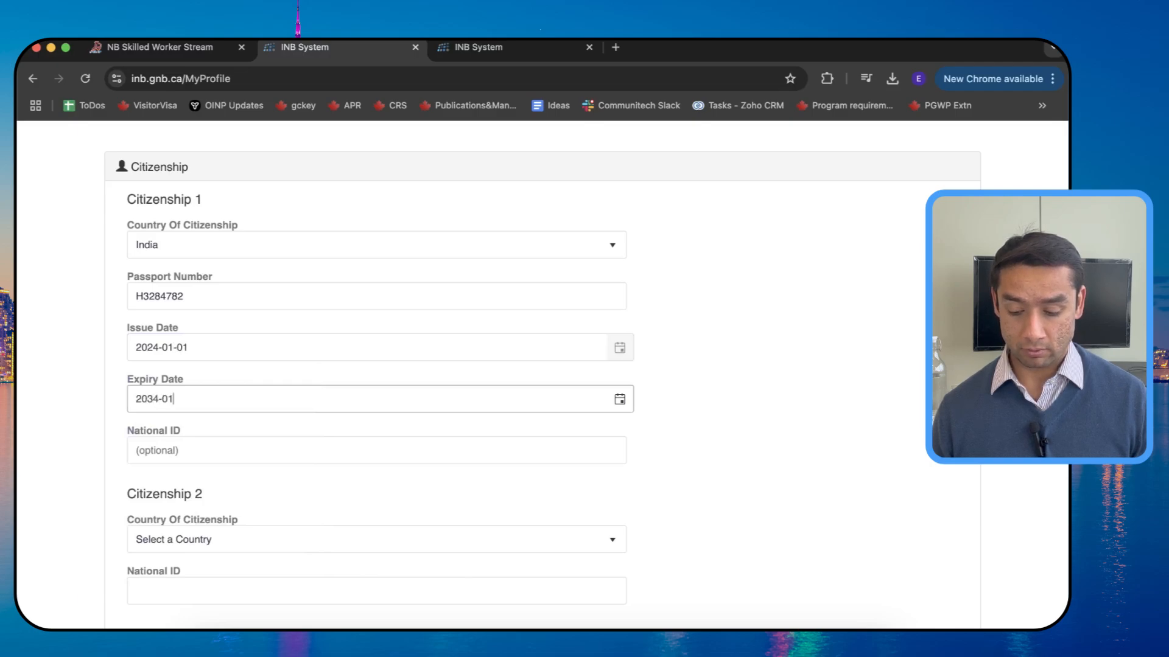
pyautogui.write('-01')
pyautogui.press('Tab')
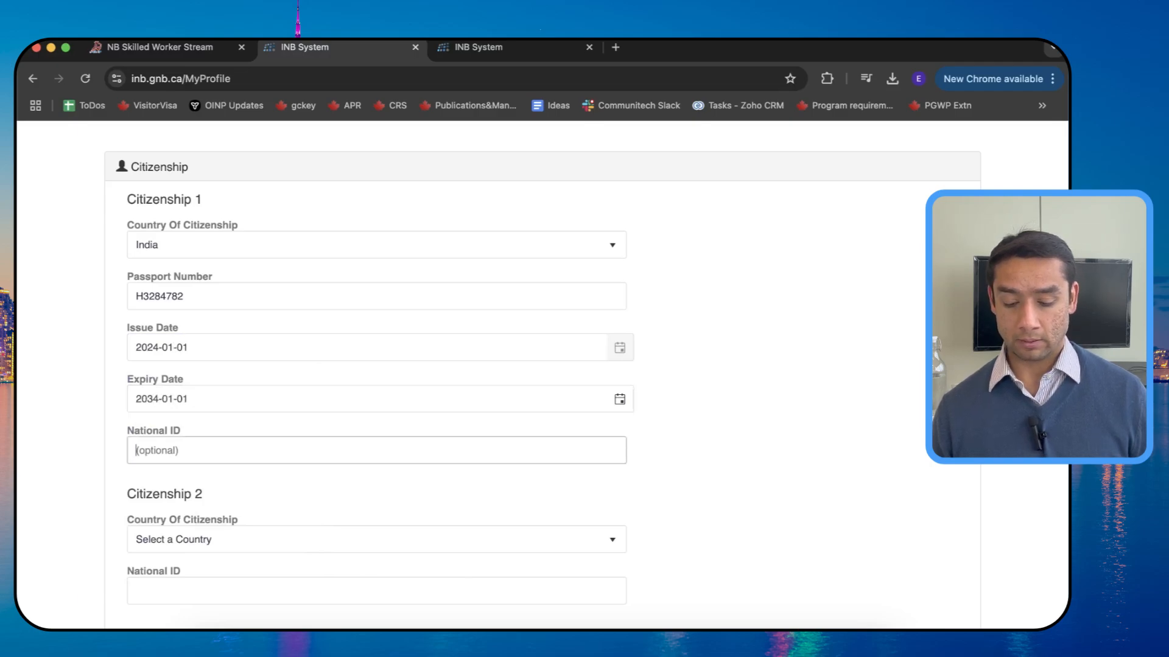
# Step: Open the Citizenship 2 country list and close it without choosing anything
pyautogui.scroll(-3, 542, 375)
pyautogui.click(306, 388)
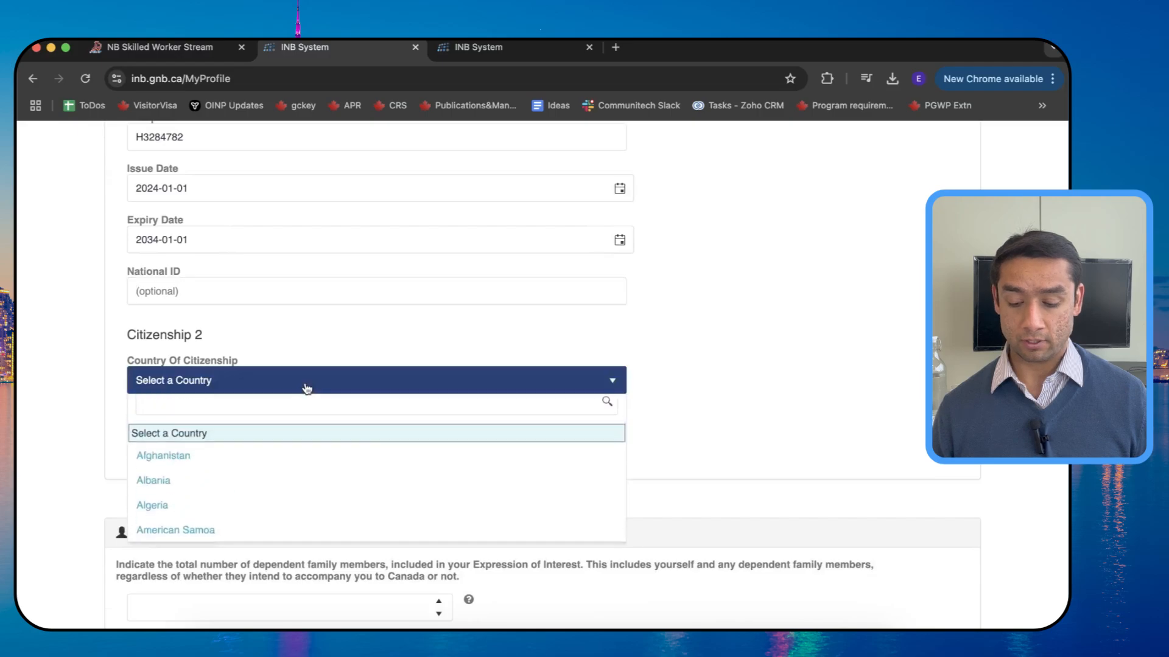
pyautogui.click(742, 346)
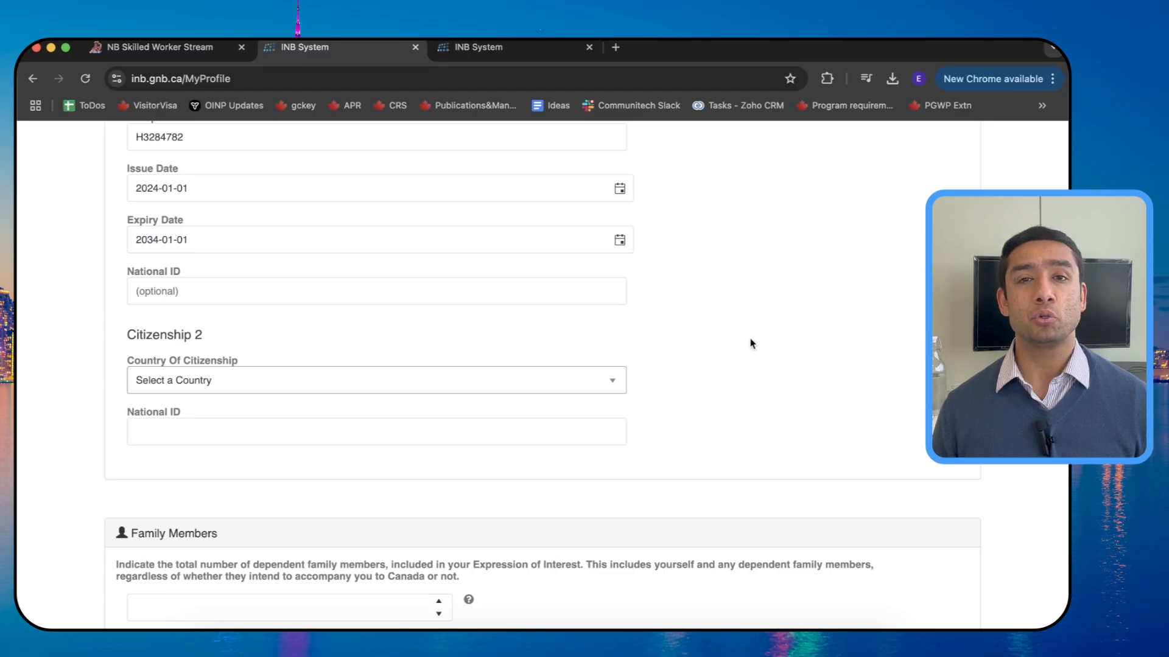
# Step: After checking the dependents help, set the Family Members count to 1
pyautogui.scroll(-6, 753, 344)
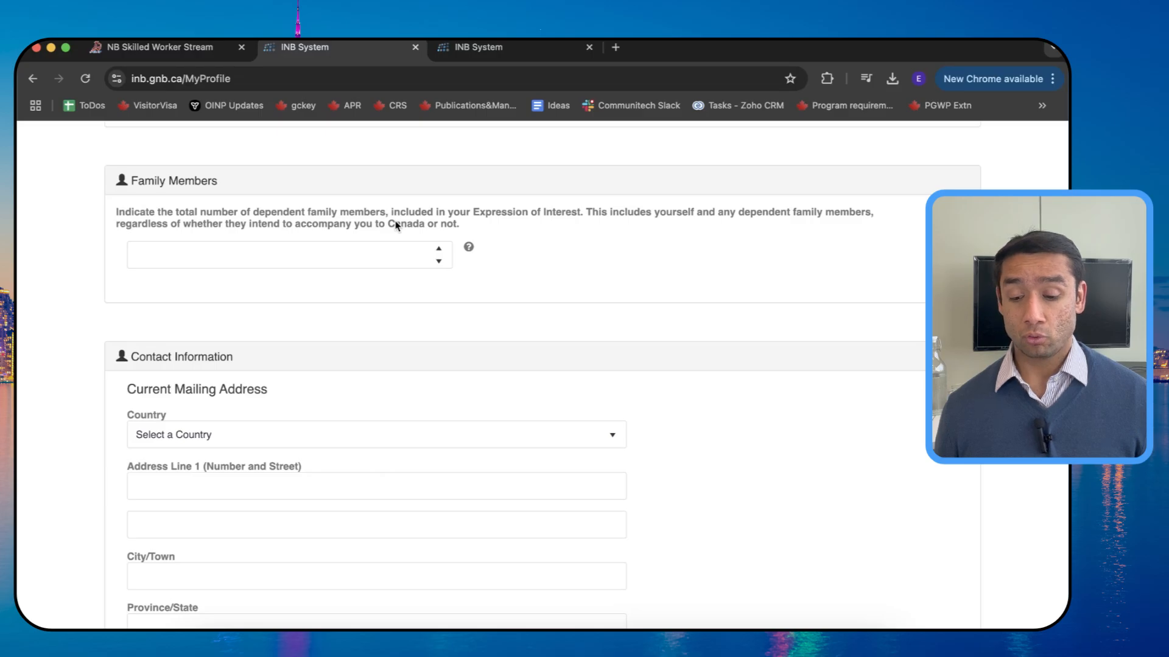
pyautogui.click(468, 249)
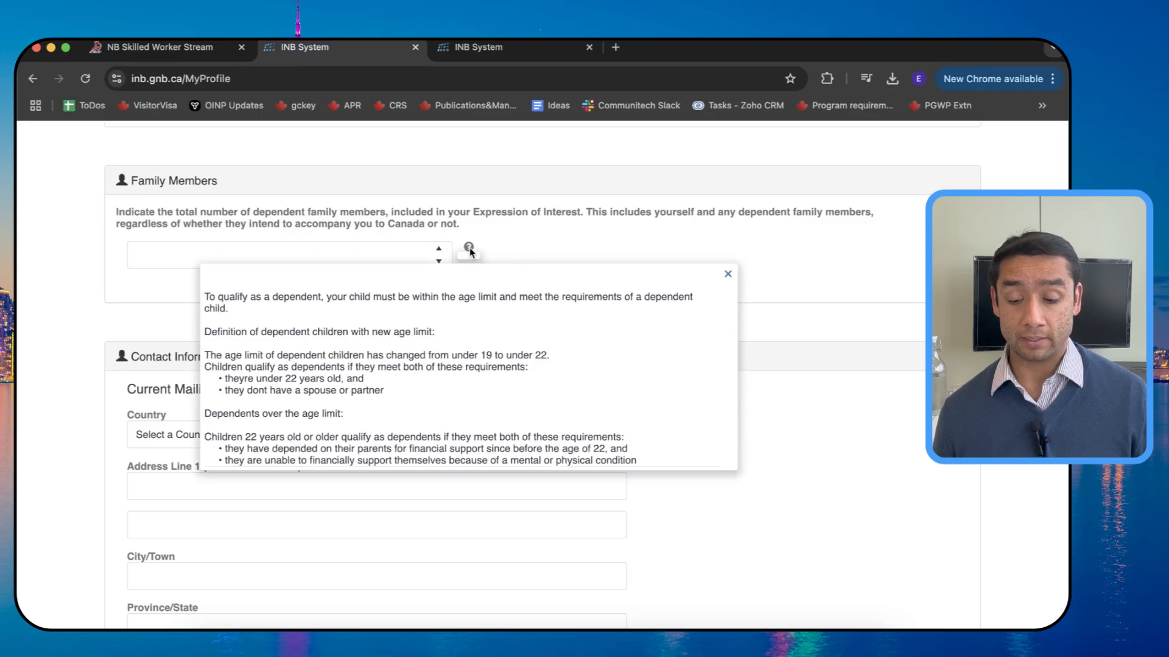
pyautogui.click(554, 238)
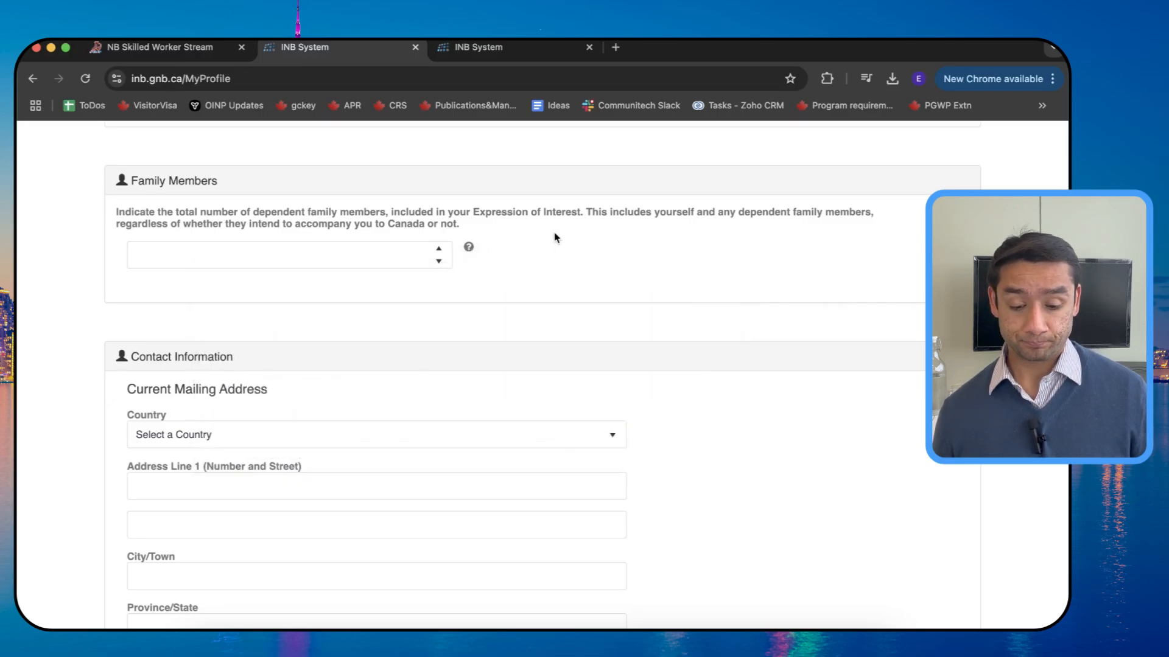
pyautogui.click(438, 249)
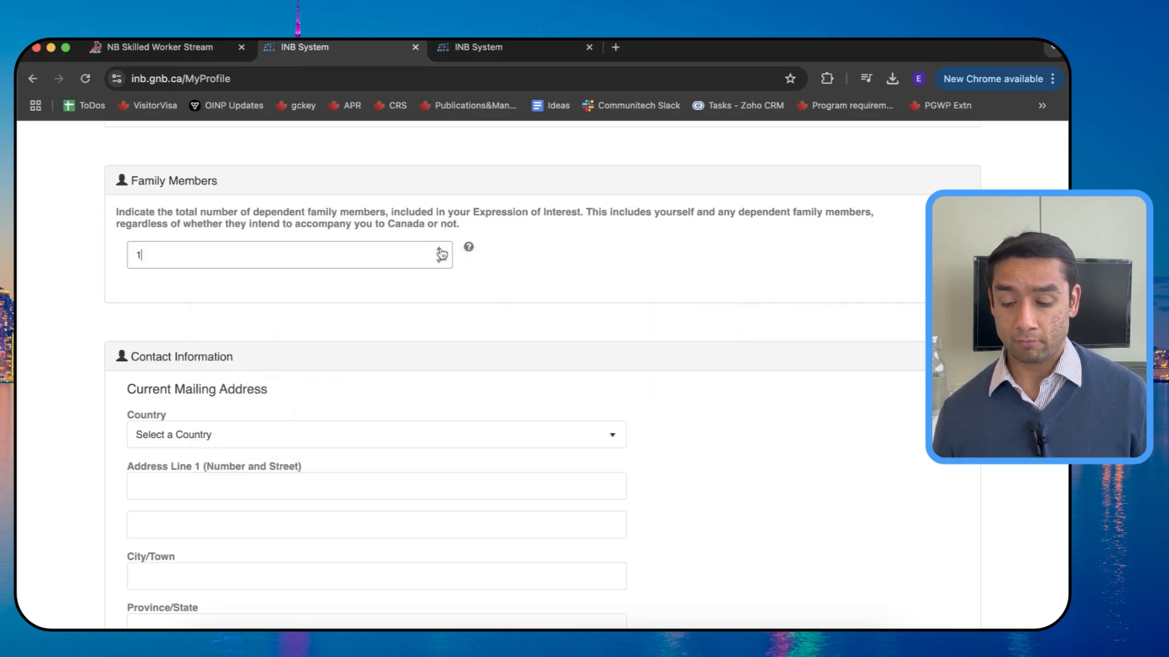
pyautogui.click(536, 259)
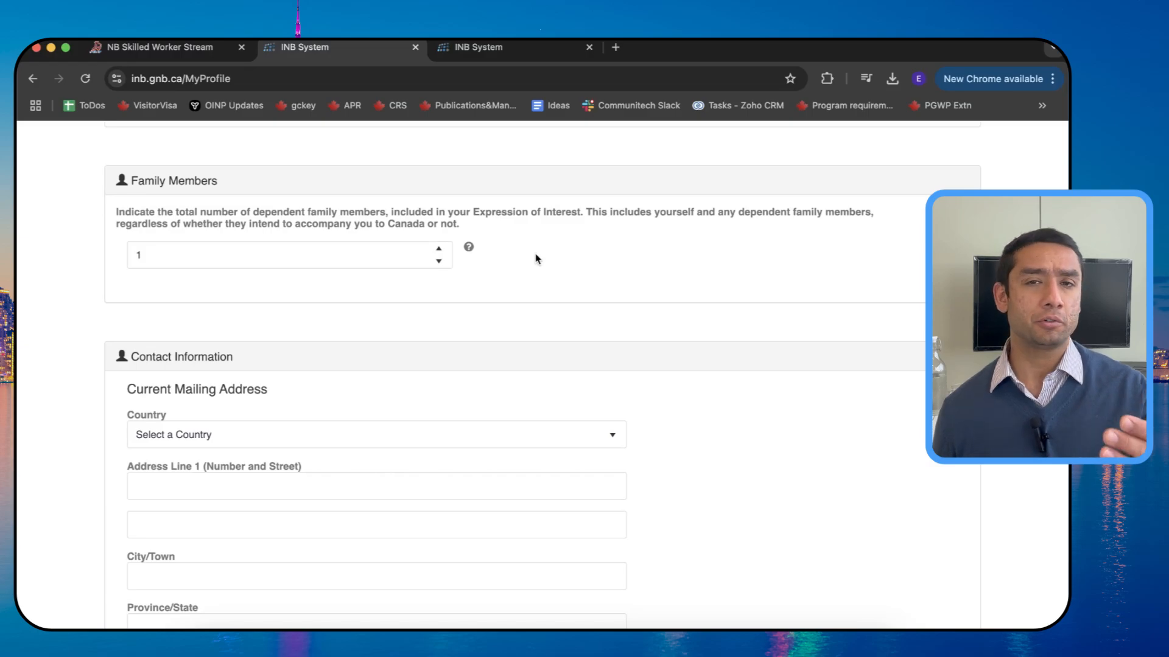
# Step: Choose Canada as the mailing country and enter the street address and city
pyautogui.scroll(-3, 535, 256)
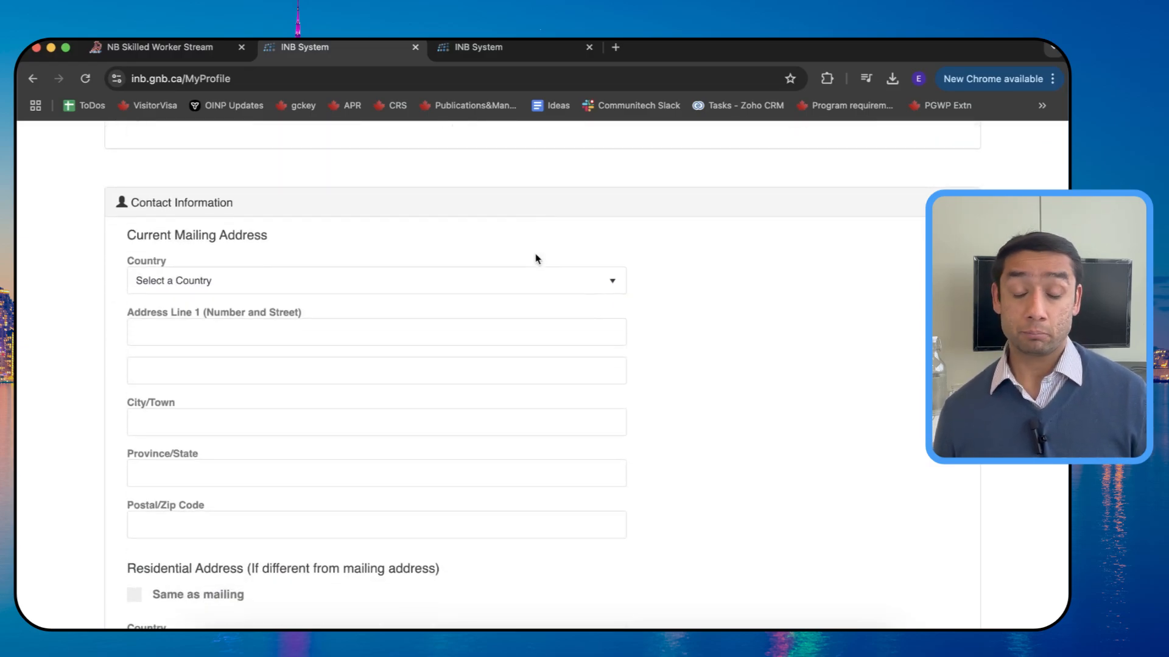
pyautogui.scroll(-1, 536, 253)
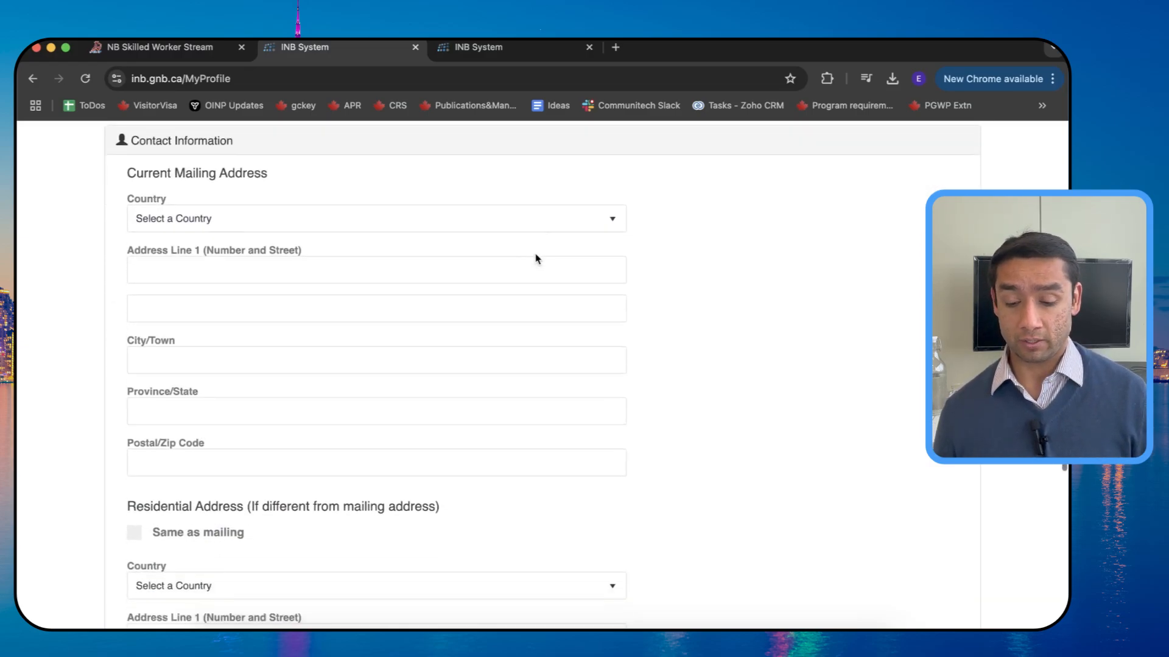
pyautogui.click(590, 224)
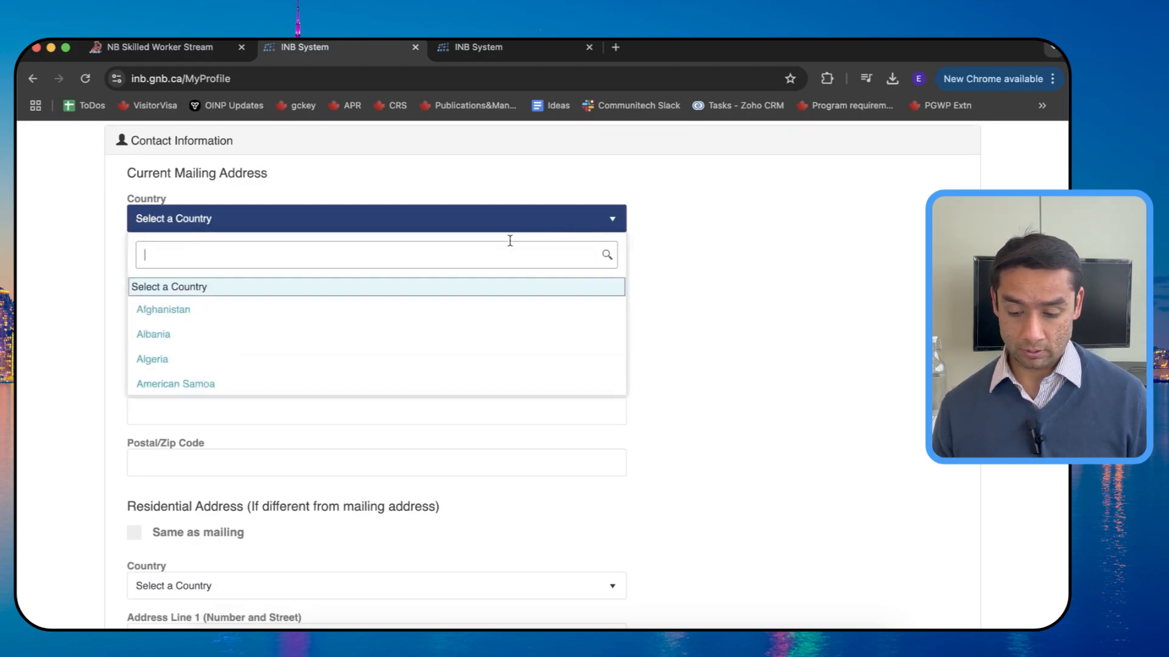
pyautogui.write('canada')
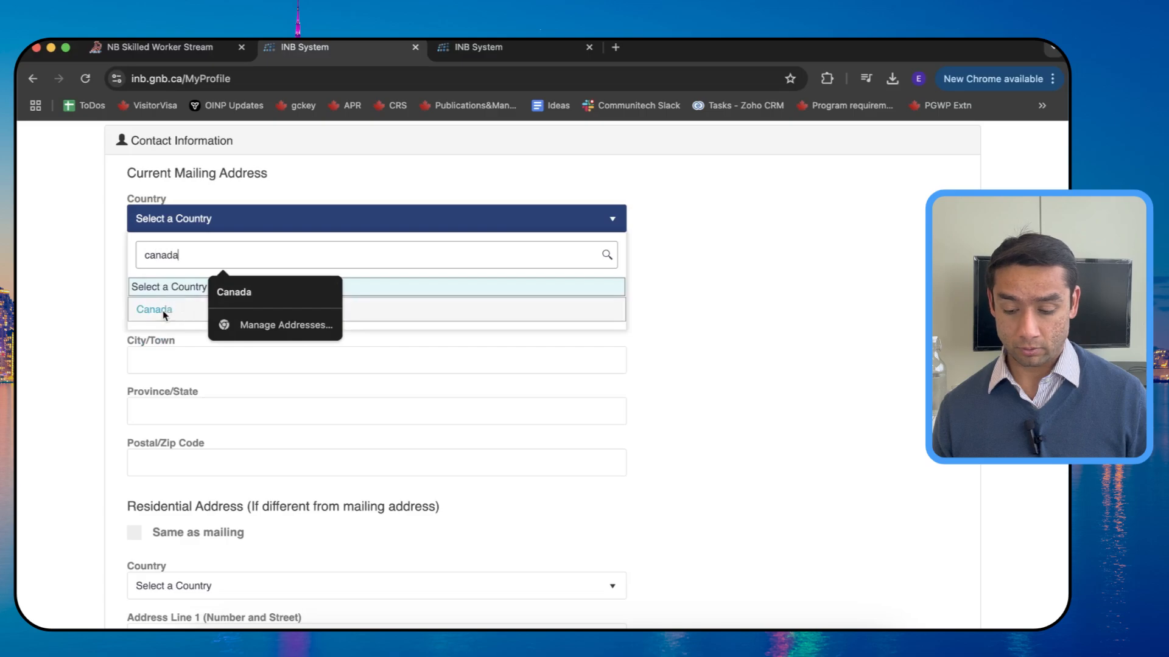
pyautogui.click(163, 311)
pyautogui.click(169, 270)
pyautogui.write('123 King Street')
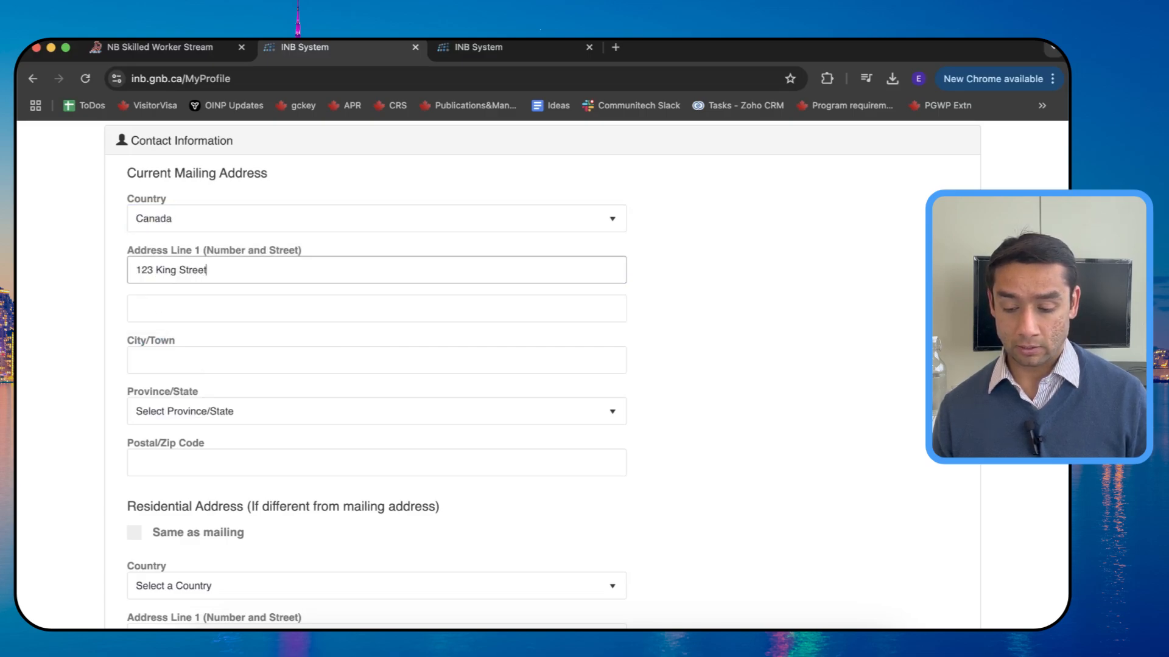
pyautogui.press('Tab')
pyautogui.press('Tab')
pyautogui.write('St JOhn')
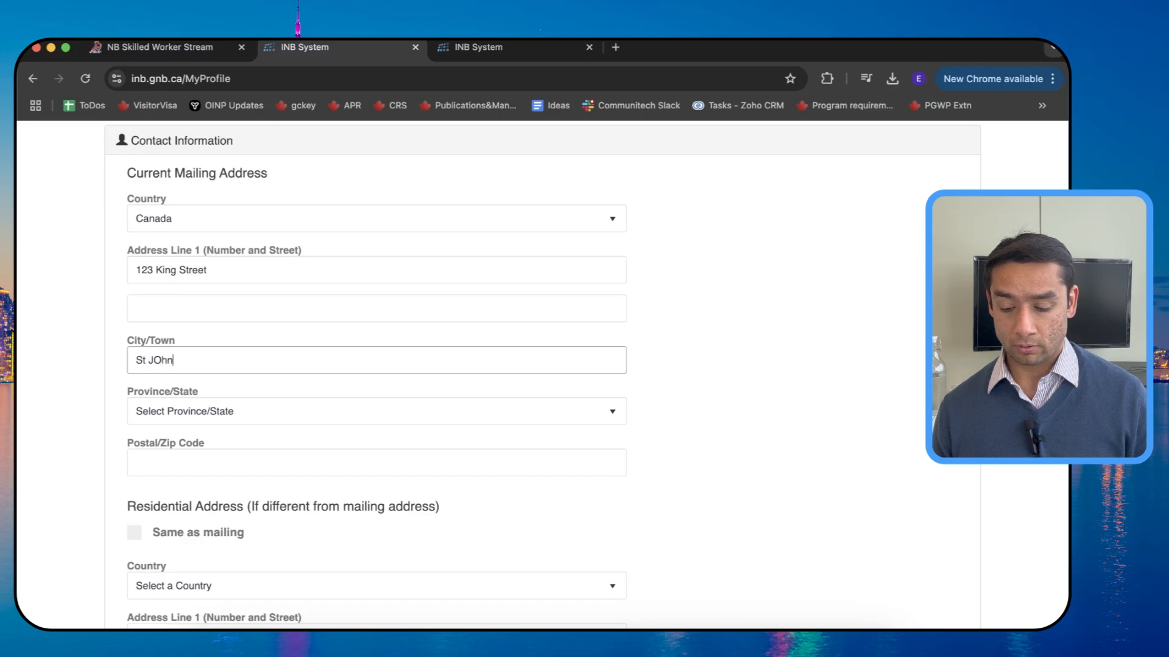
pyautogui.press('BackSpace')
pyautogui.press('BackSpace')
pyautogui.press('BackSpace')
pyautogui.write('o')
# Step: Set the mailing province to New Brunswick and enter the postal code
pyautogui.press('Tab')
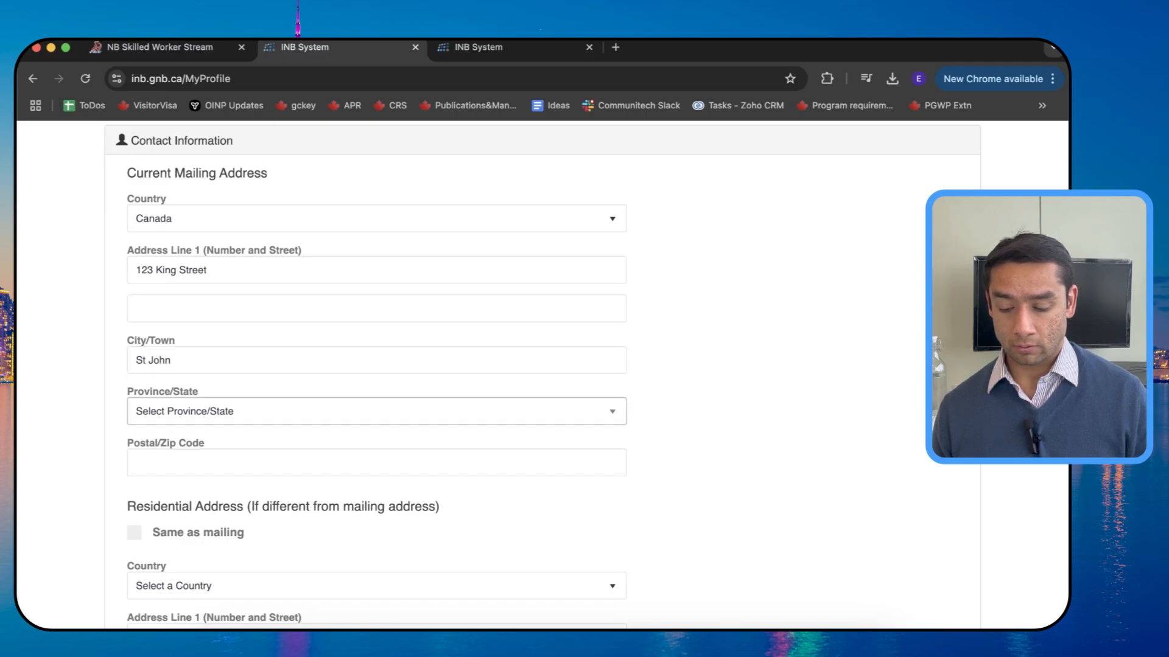
pyautogui.press('Return')
pyautogui.write('new brun')
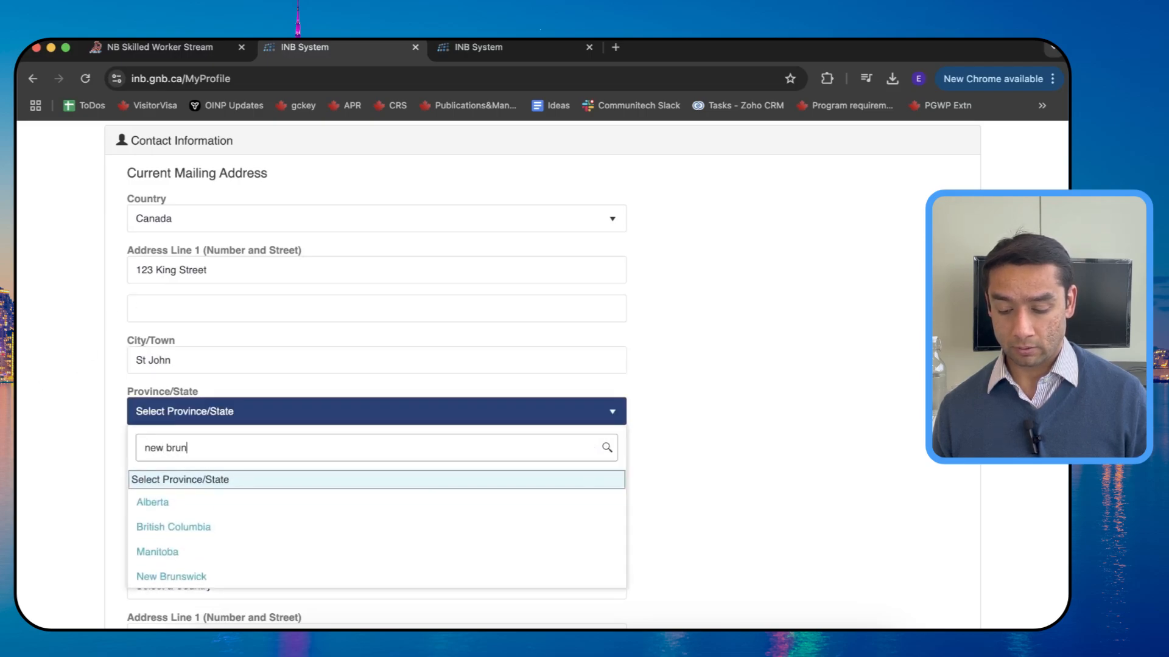
pyautogui.click(185, 509)
pyautogui.scroll(-4, 189, 426)
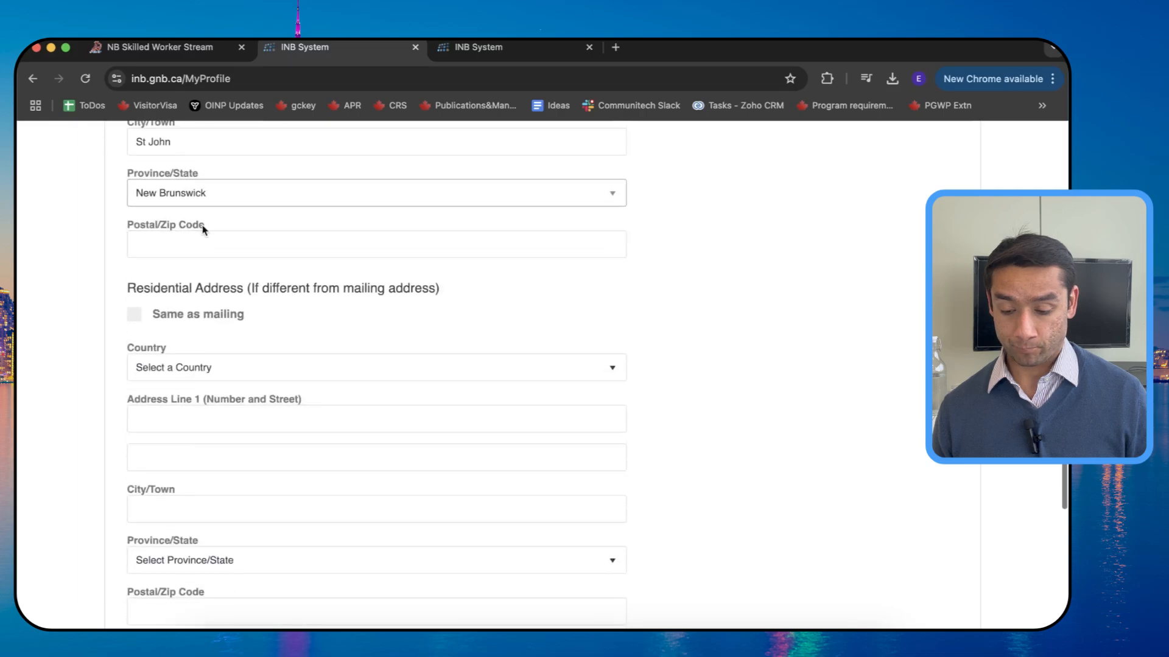
pyautogui.click(202, 234)
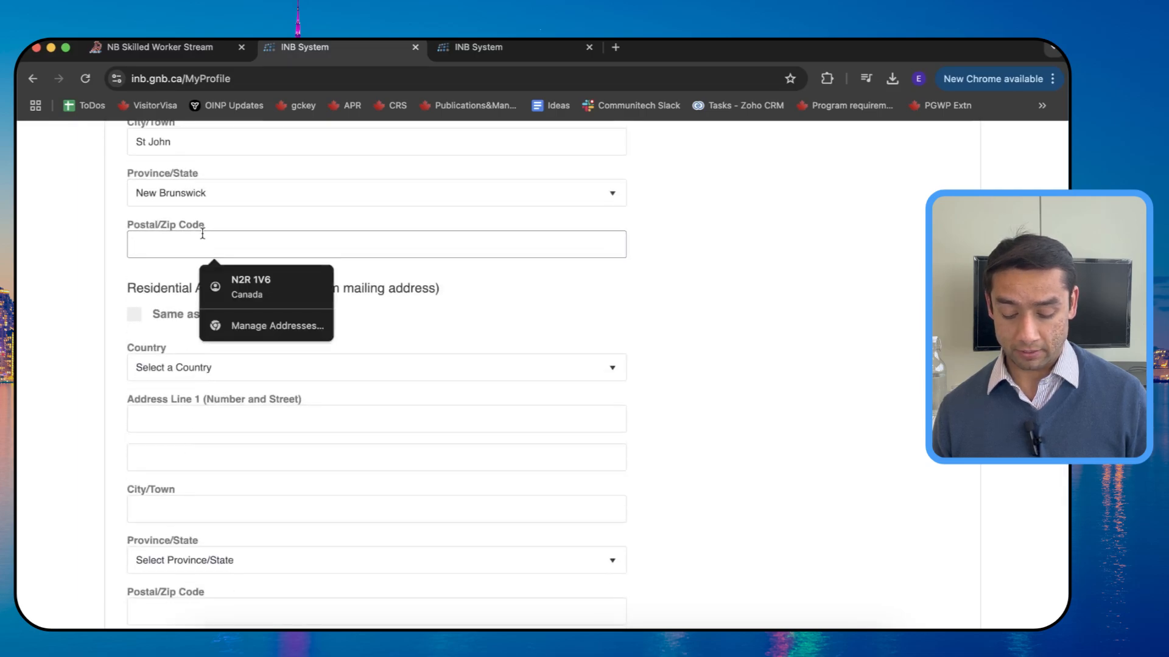
pyautogui.write('n2')
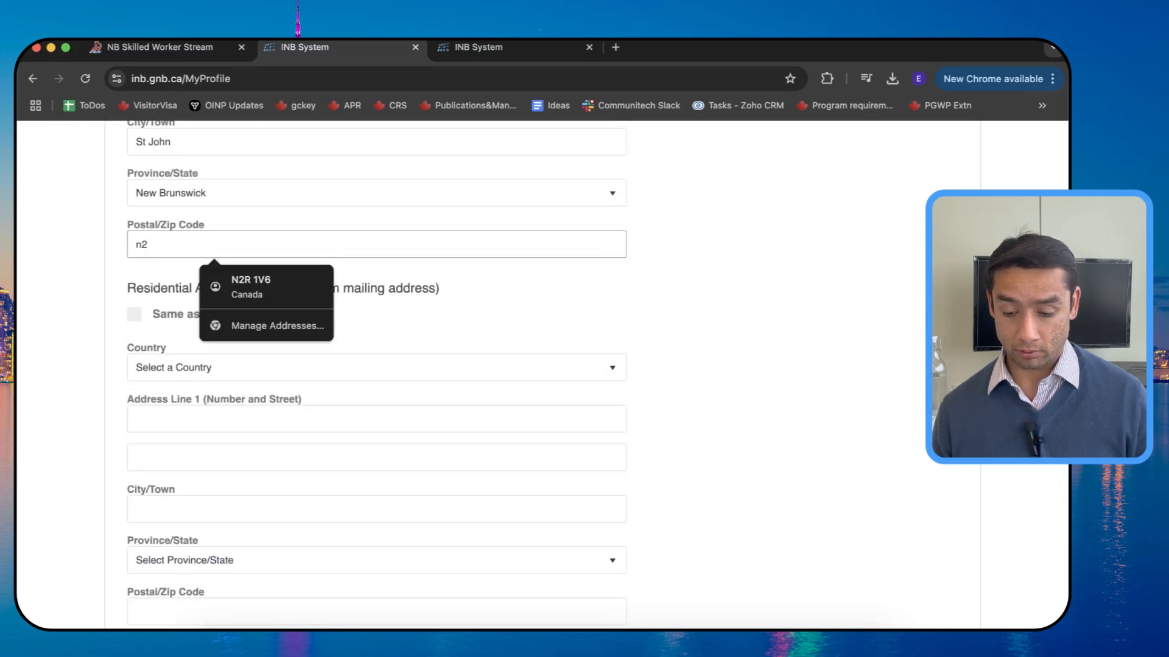
pyautogui.write('1')
pyautogui.press('BackSpace')
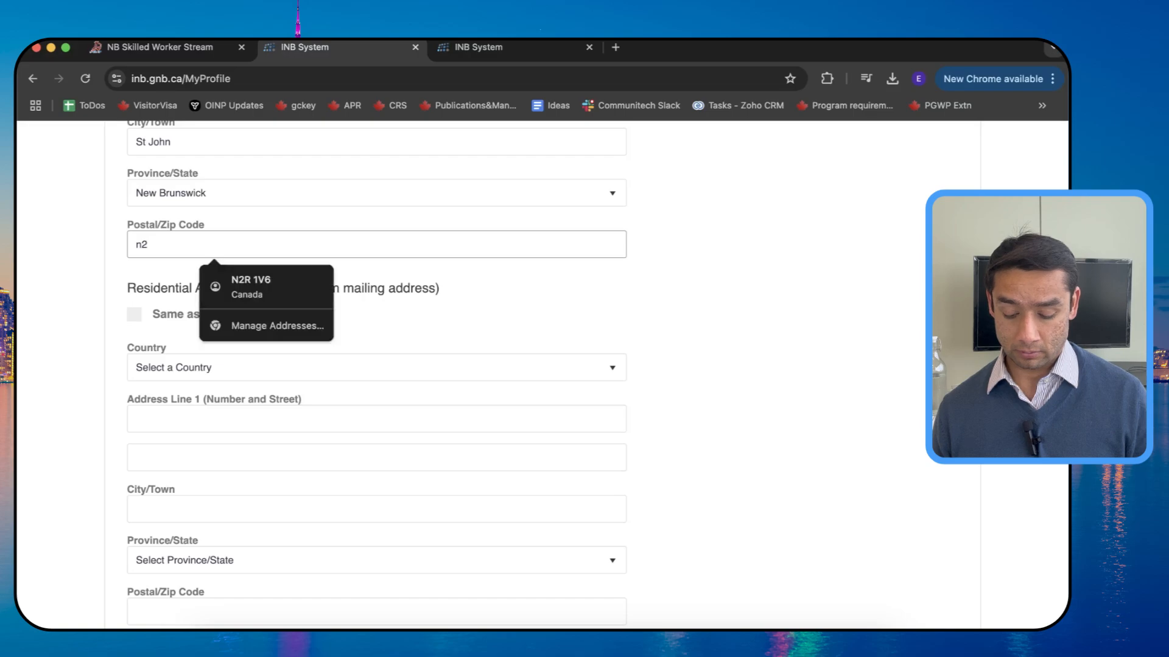
pyautogui.write('r1v')
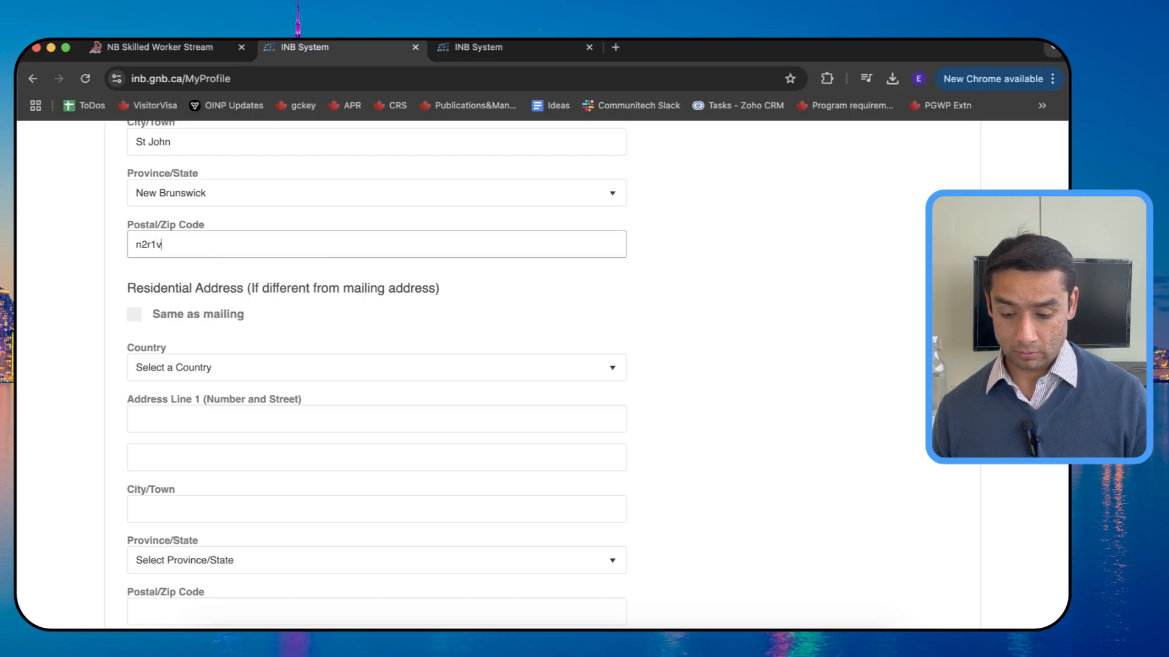
pyautogui.write('7')
# Step: Make the residential address the same as the mailing address
pyautogui.scroll(-2, 392, 328)
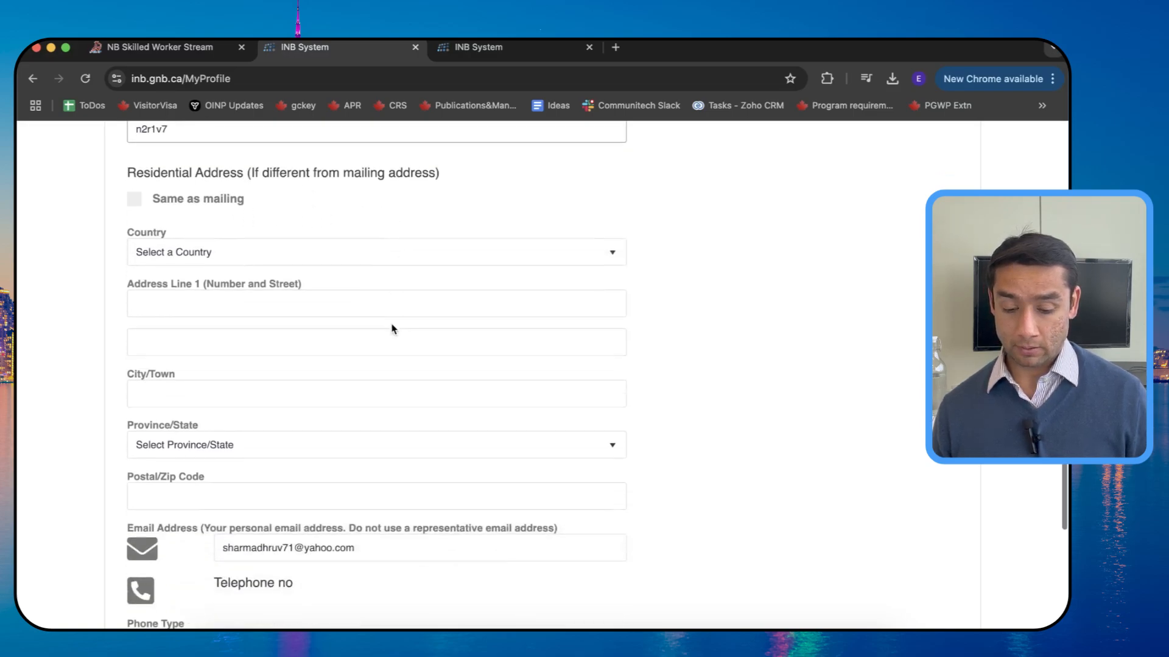
pyautogui.click(421, 251)
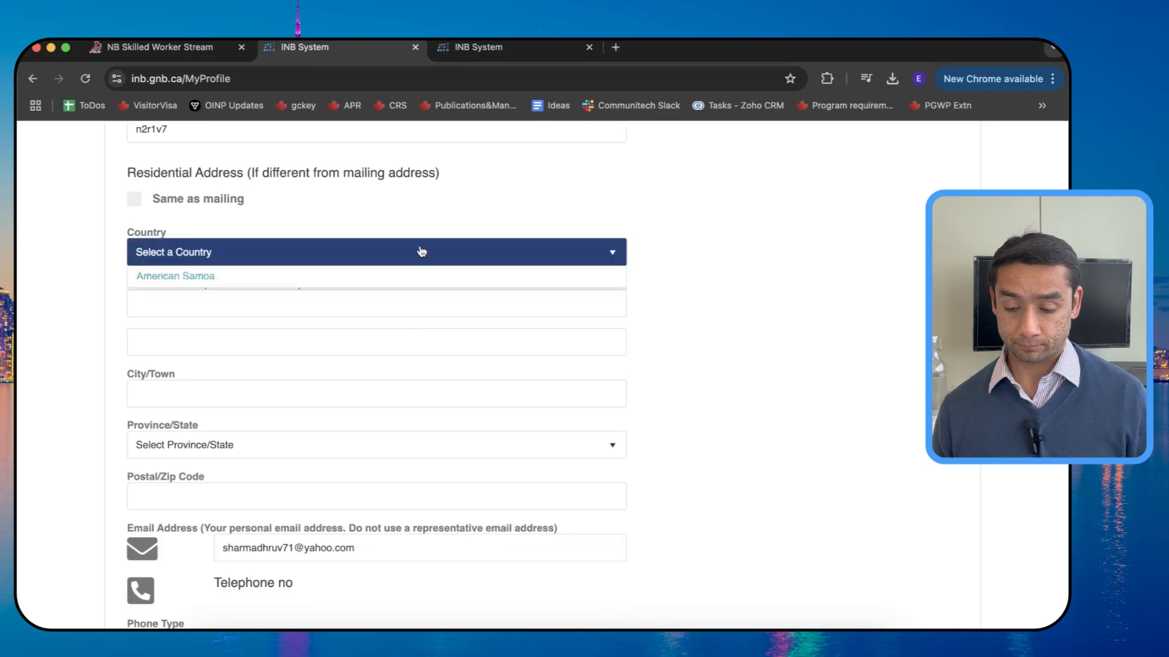
pyautogui.click(135, 201)
pyautogui.scroll(-6, 392, 278)
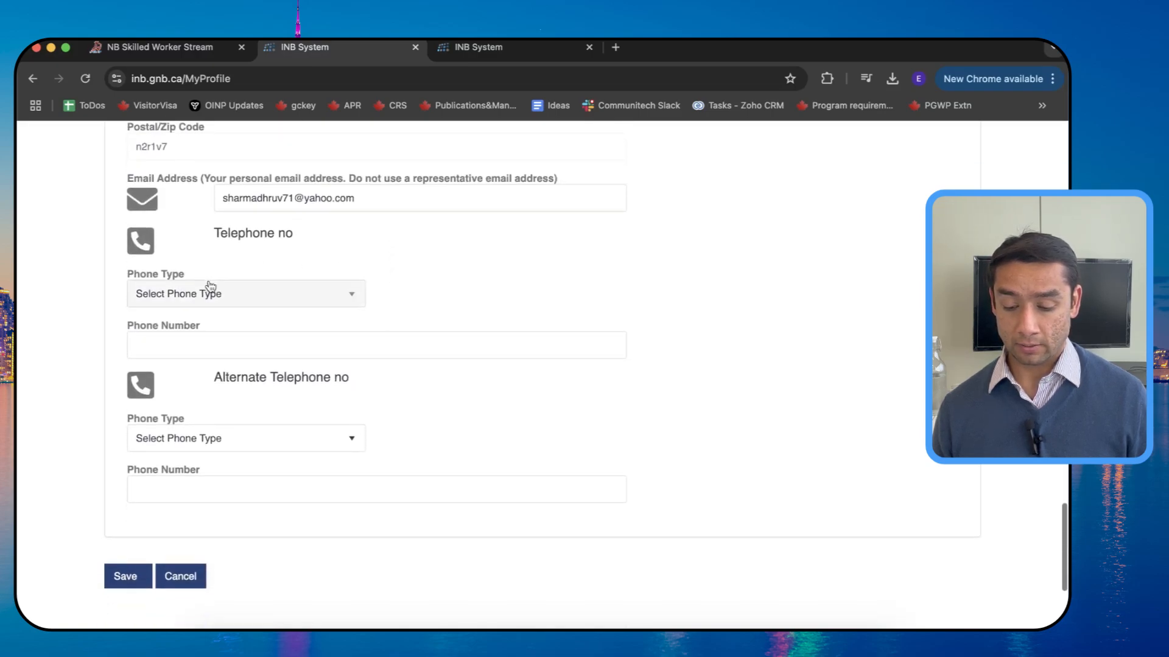
# Step: Add a Mobile phone number and save the profile
pyautogui.click(214, 297)
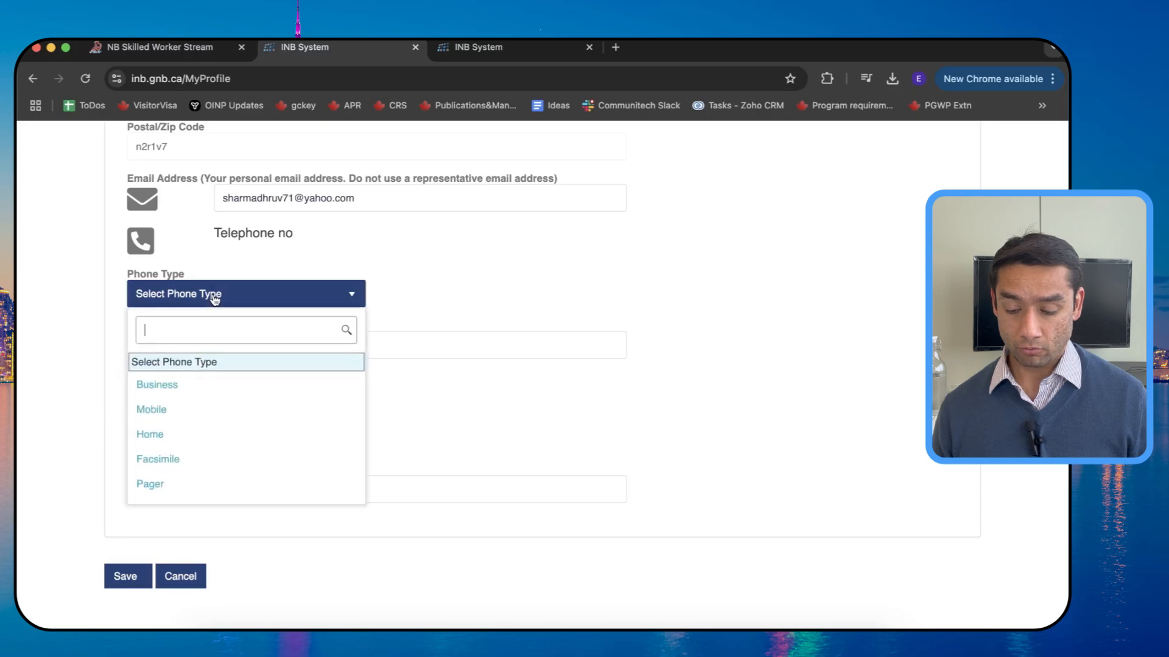
pyautogui.click(171, 411)
pyautogui.click(182, 345)
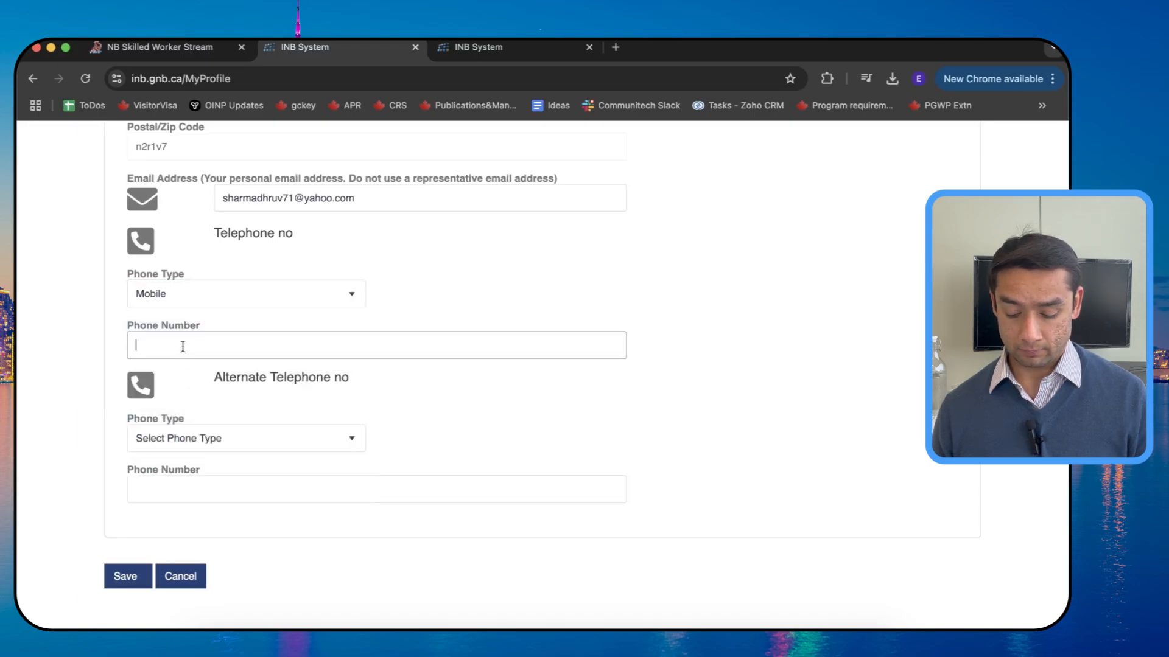
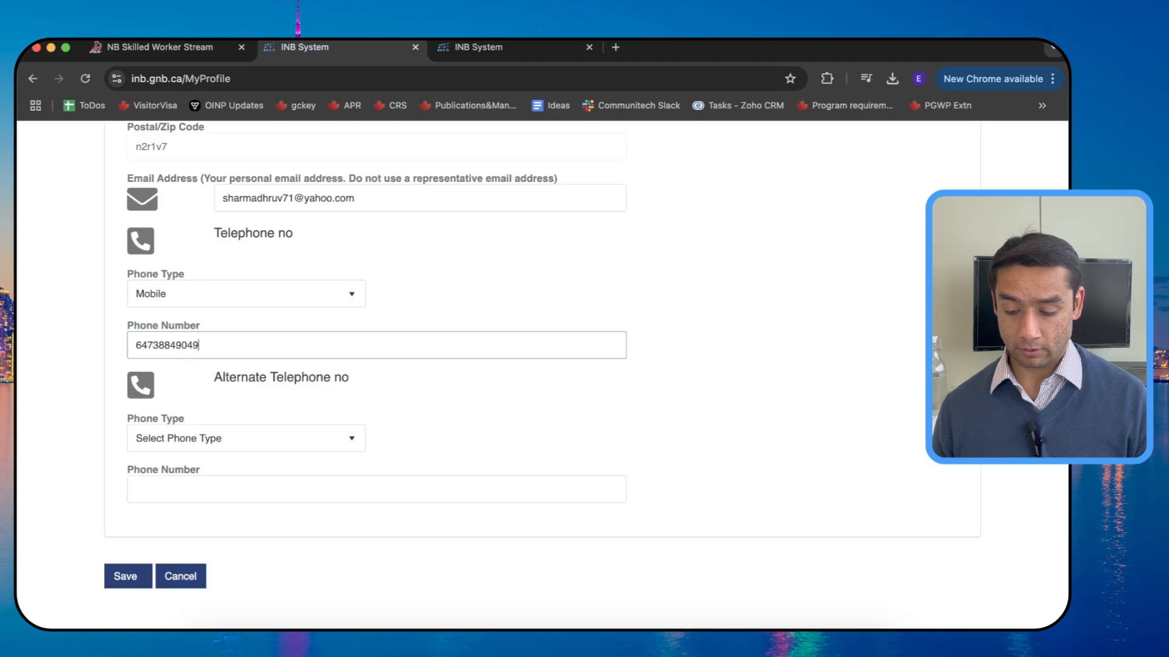
pyautogui.click(120, 585)
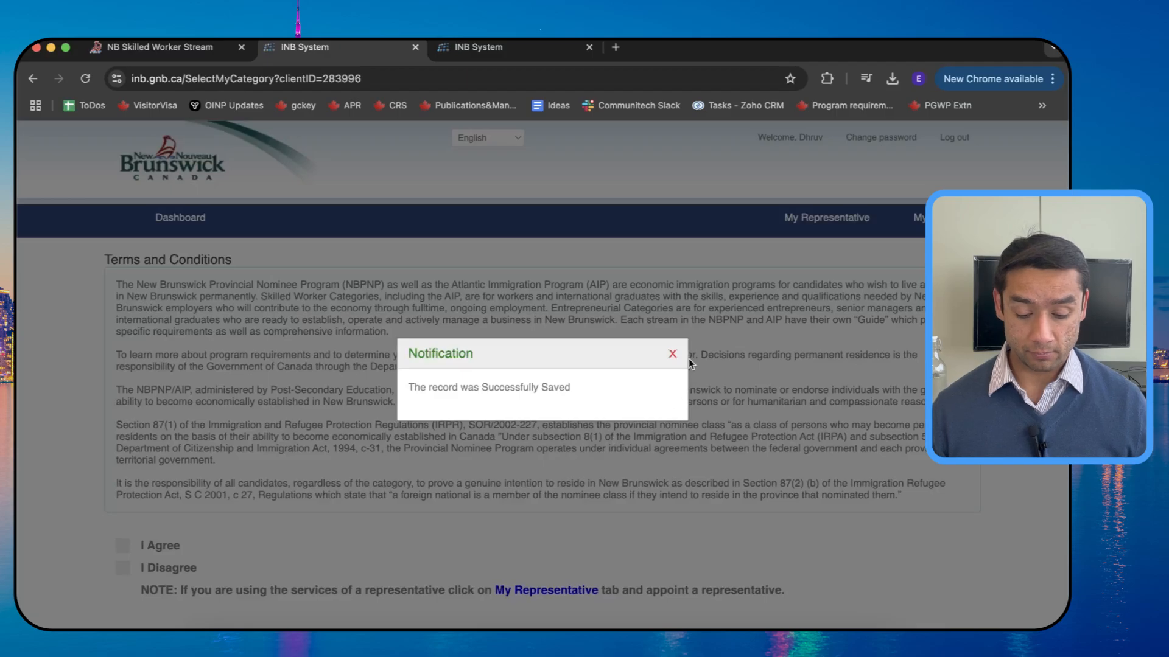
# Step: Dismiss the save notice, agree to the terms, and choose 'I want to work in New Brunswick'
pyautogui.click(673, 353)
pyautogui.scroll(-3, 672, 349)
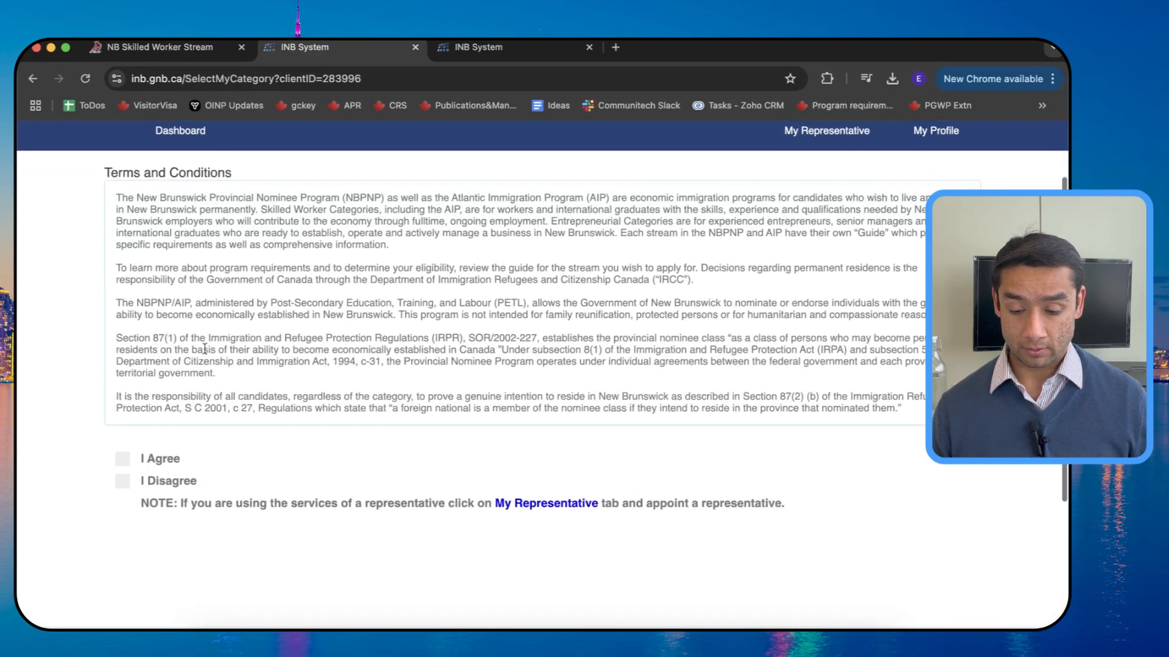
pyautogui.click(122, 459)
pyautogui.scroll(-5, 207, 365)
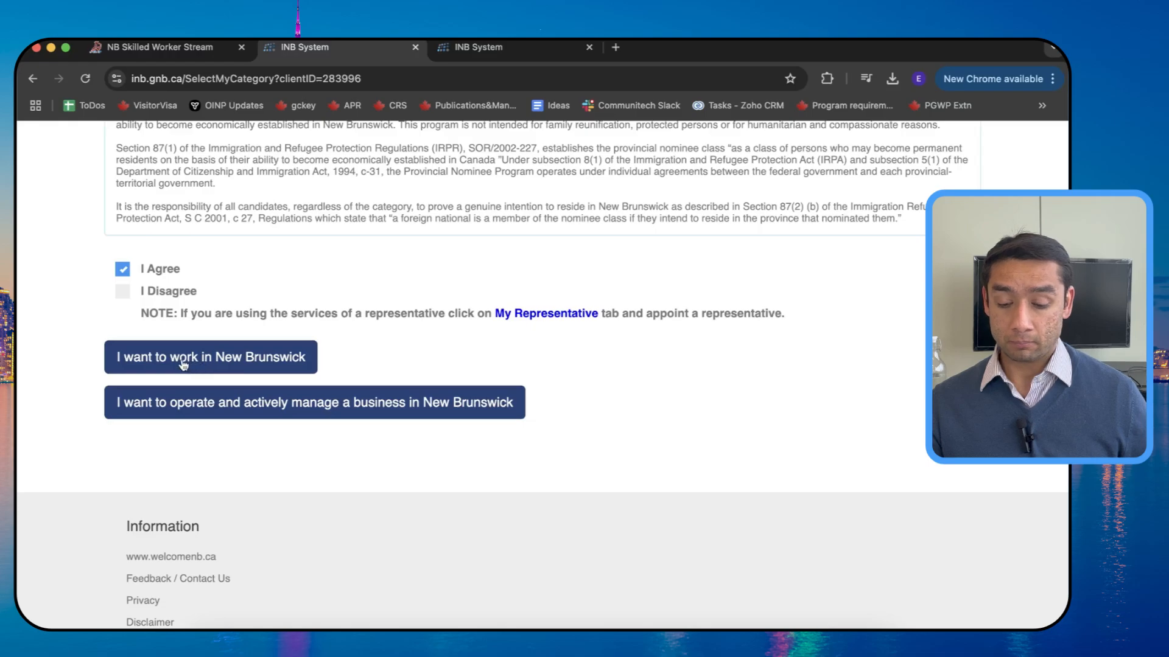
pyautogui.scroll(1, 178, 364)
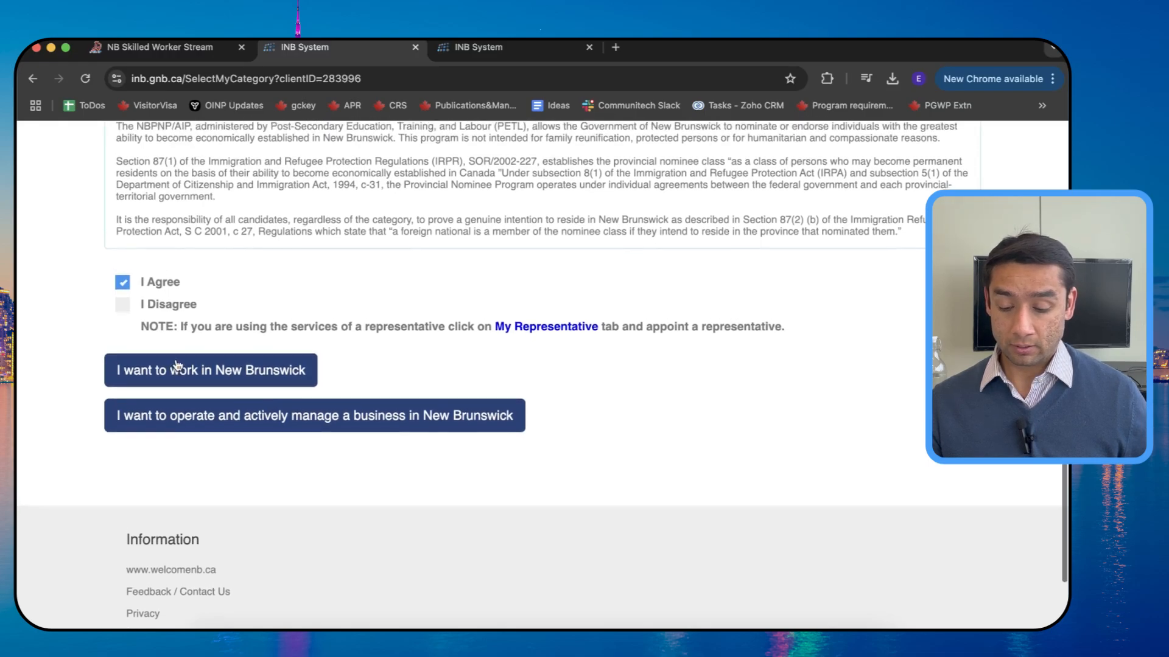
pyautogui.scroll(-1, 189, 378)
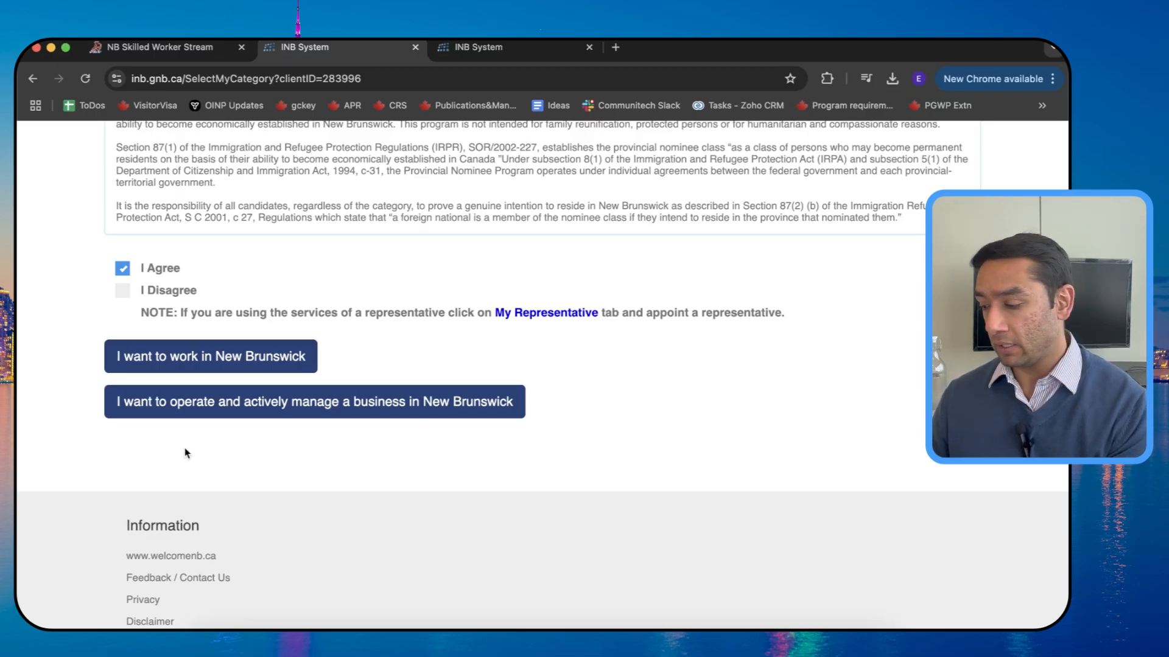
pyautogui.click(210, 359)
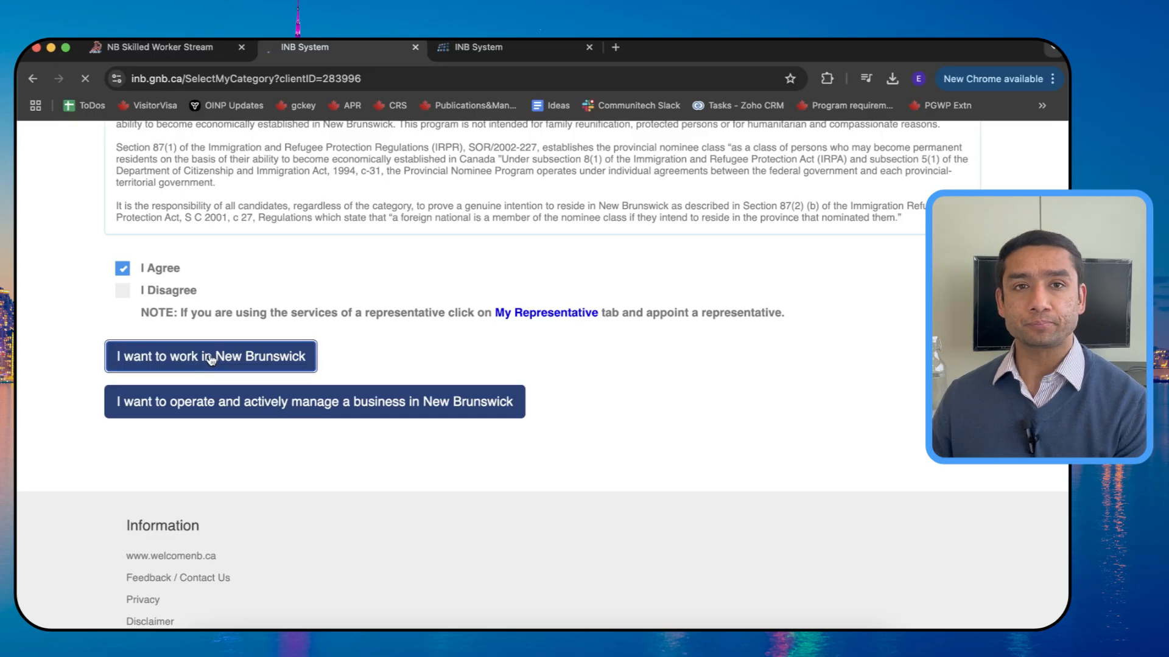
pyautogui.scroll(-2, 210, 355)
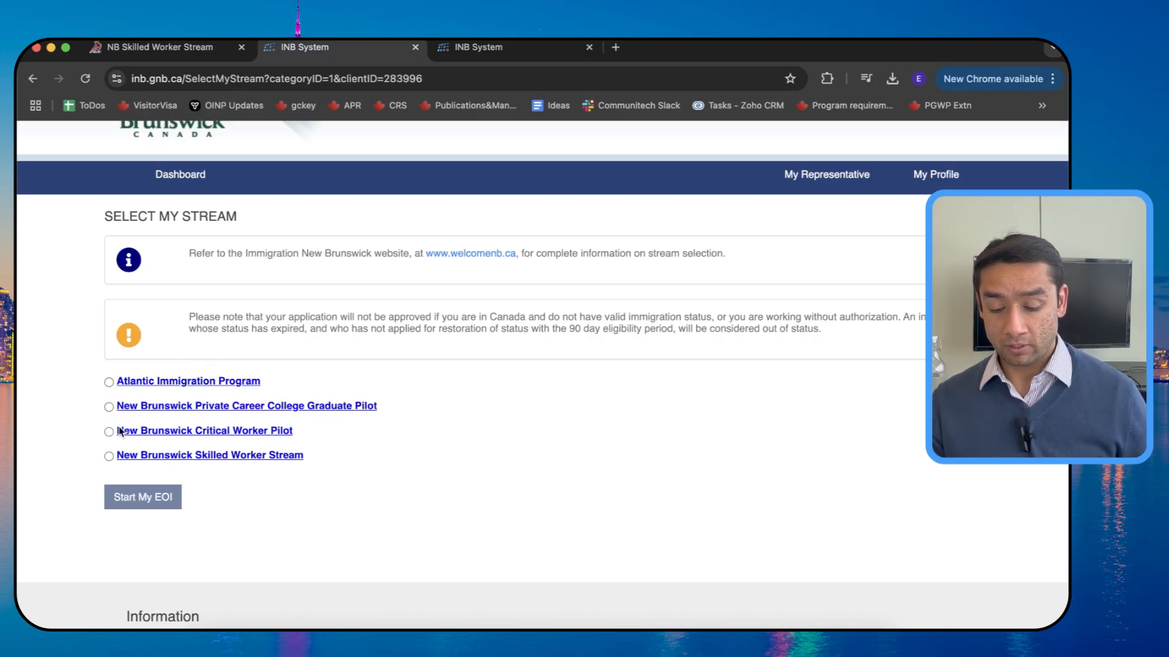
# Step: Choose the New Brunswick Skilled Worker Stream and start its EOI
pyautogui.click(108, 456)
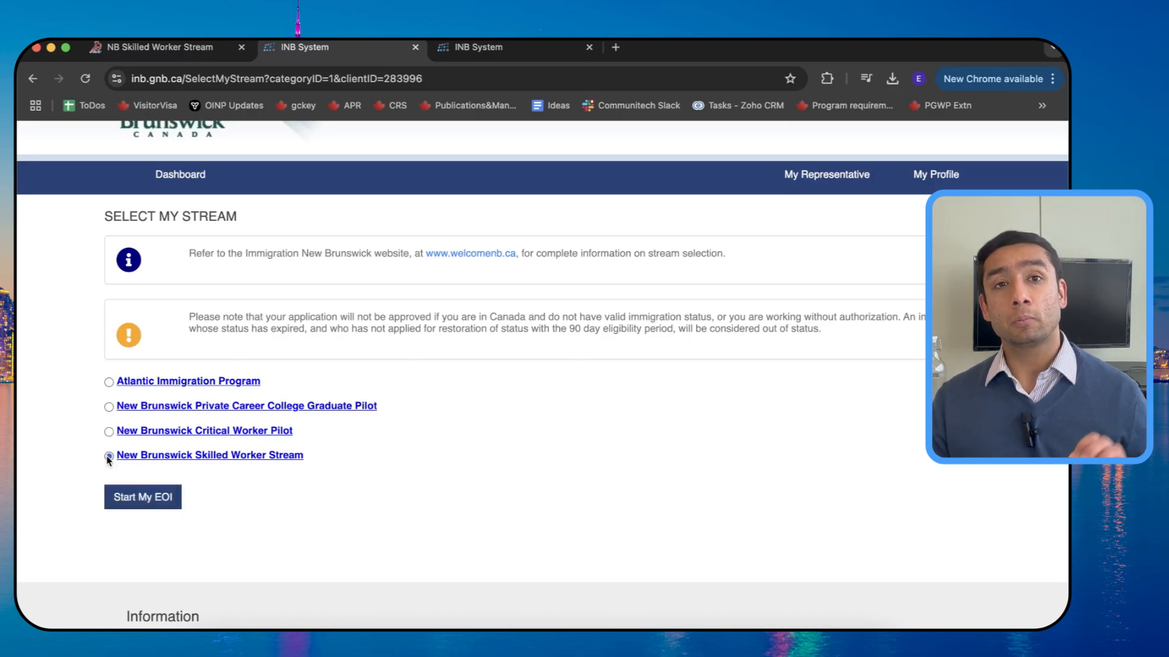
pyautogui.click(156, 498)
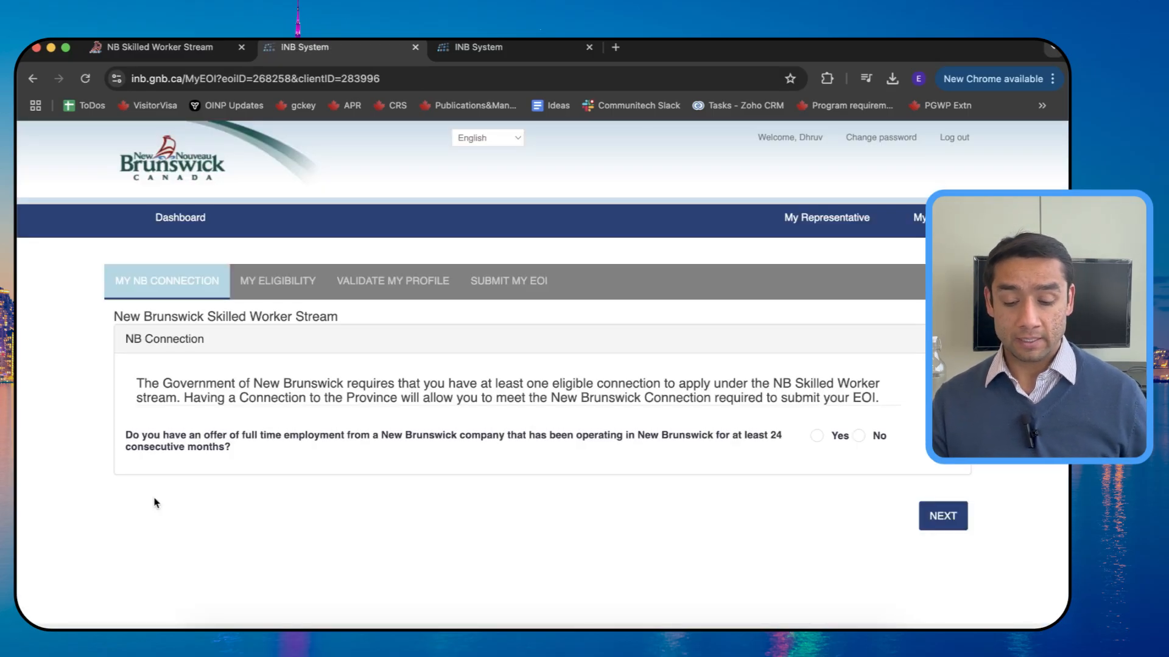
# Step: Answer Yes to having a full-time job offer in New Brunswick
pyautogui.scroll(-3, 155, 503)
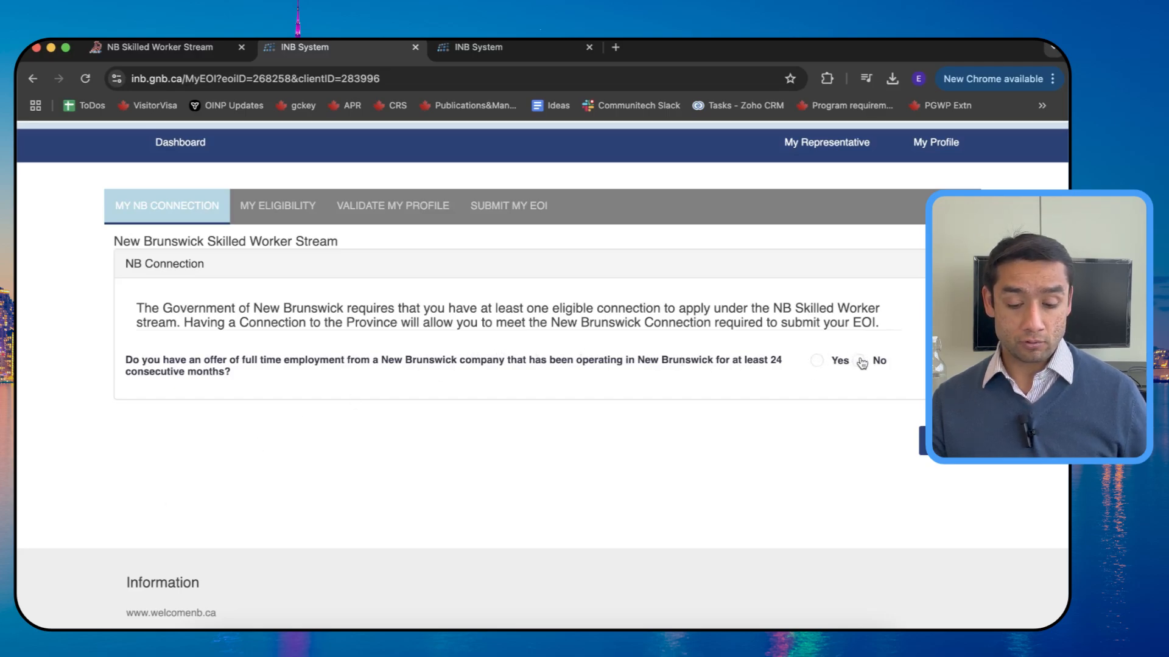
pyautogui.click(816, 361)
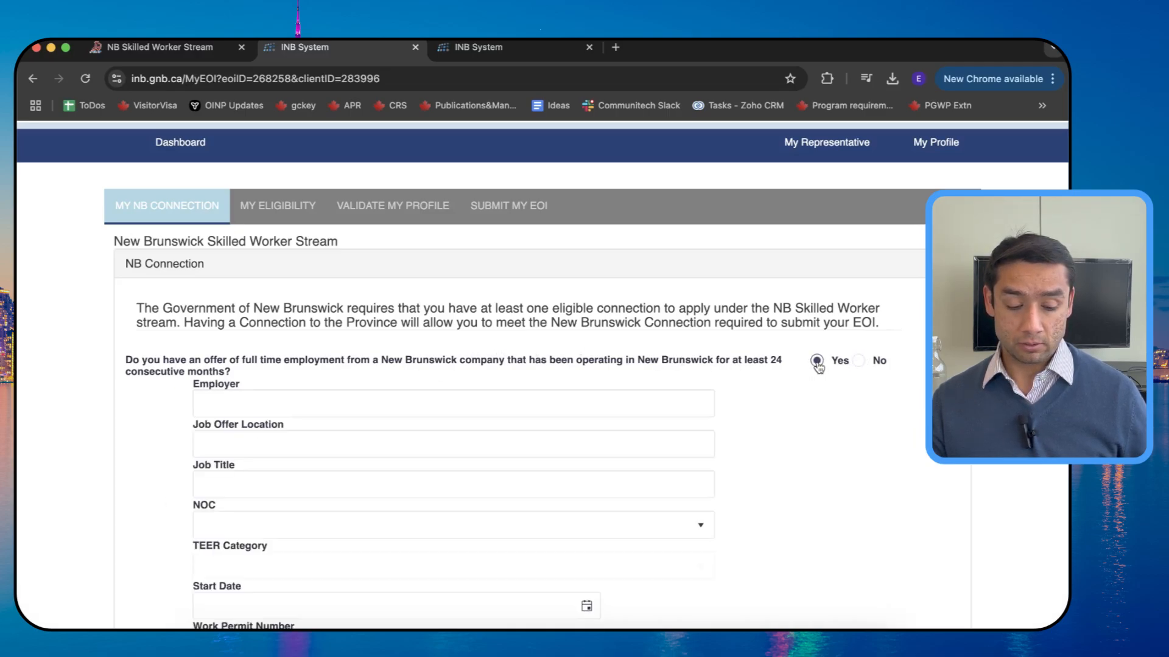
pyautogui.scroll(-3, 691, 378)
pyautogui.scroll(-10, 384, 318)
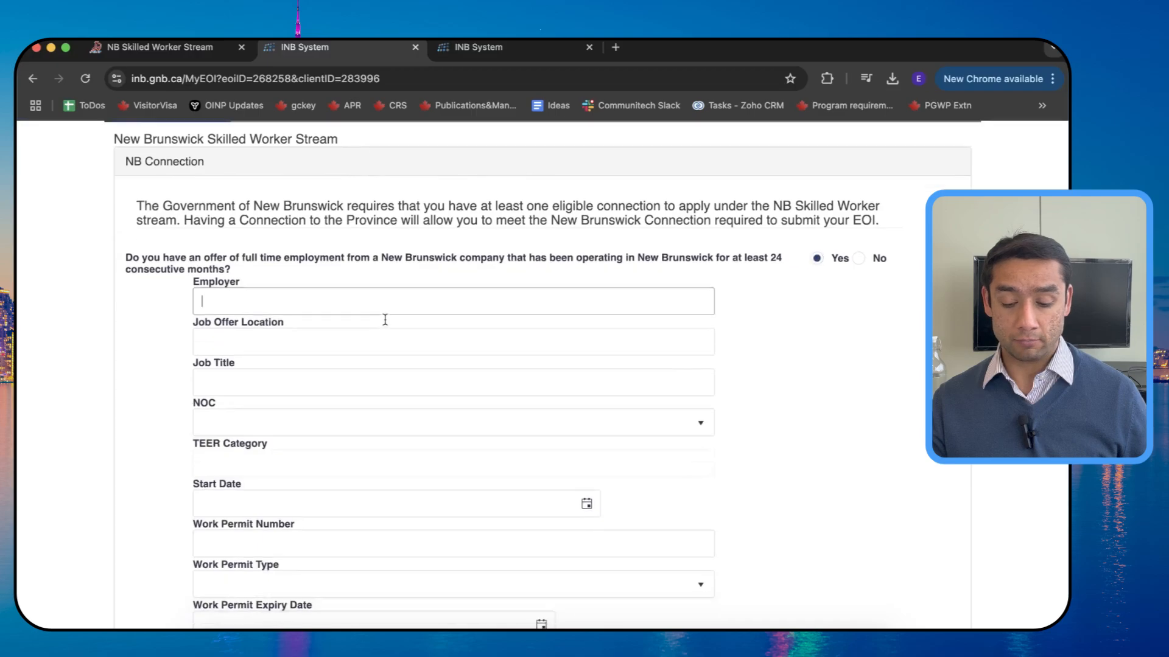
pyautogui.scroll(15, 385, 319)
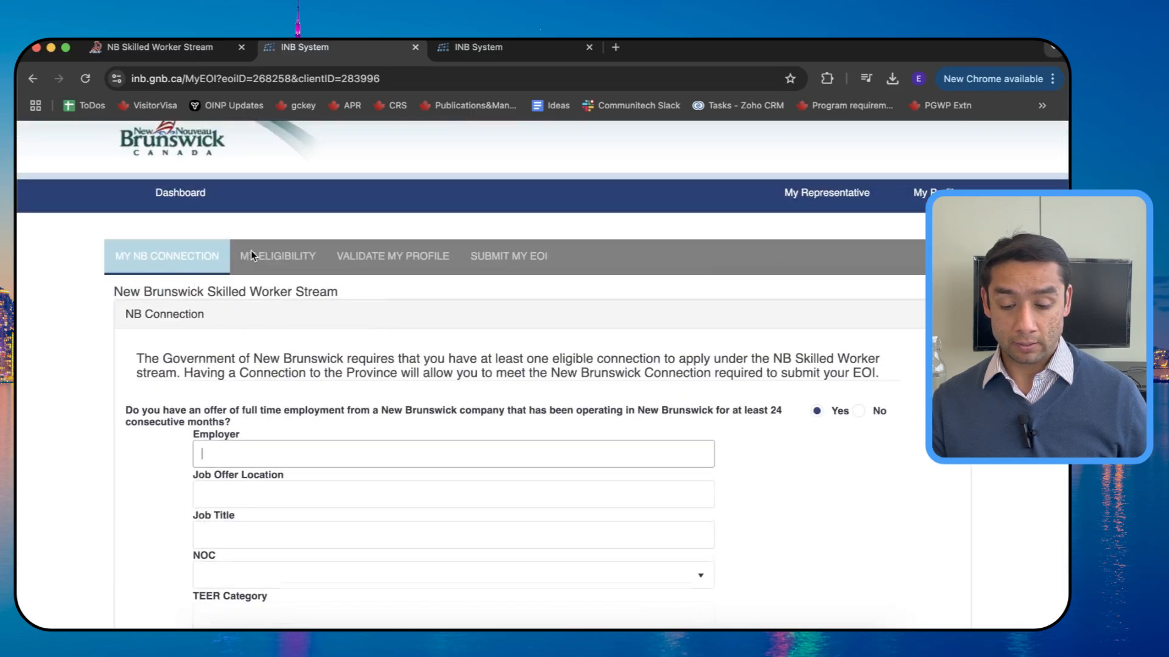
pyautogui.click(252, 256)
# Step: Enter employer ABC Inc., location Moncton and job title Maintenance Technician
pyautogui.click(220, 341)
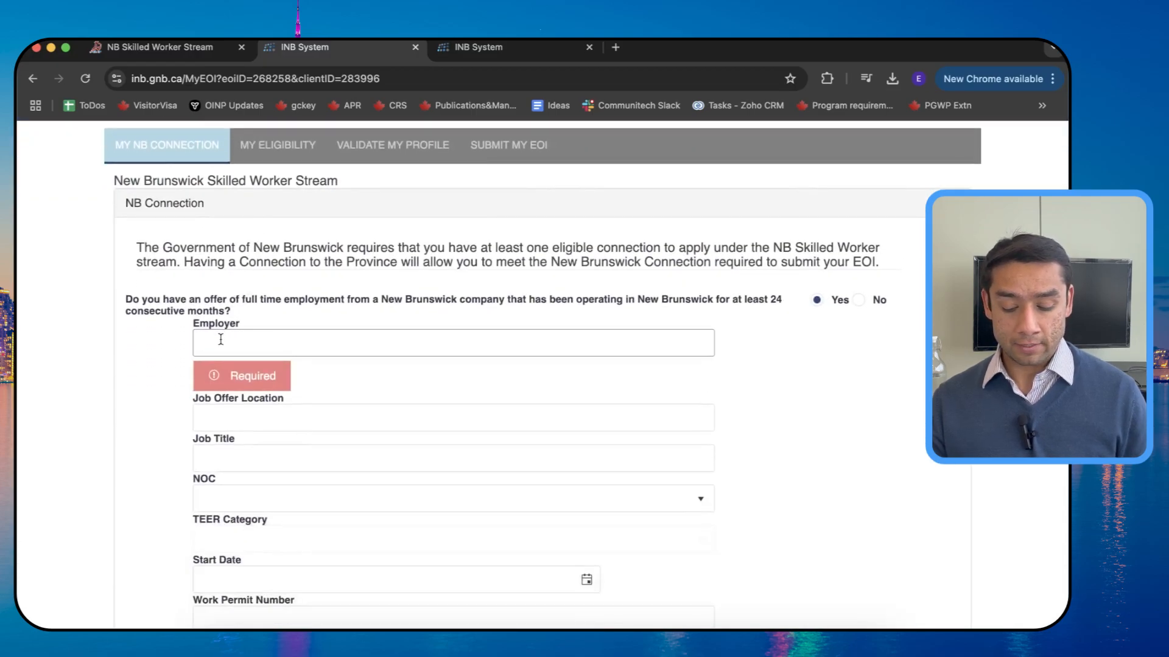
pyautogui.write('ABC')
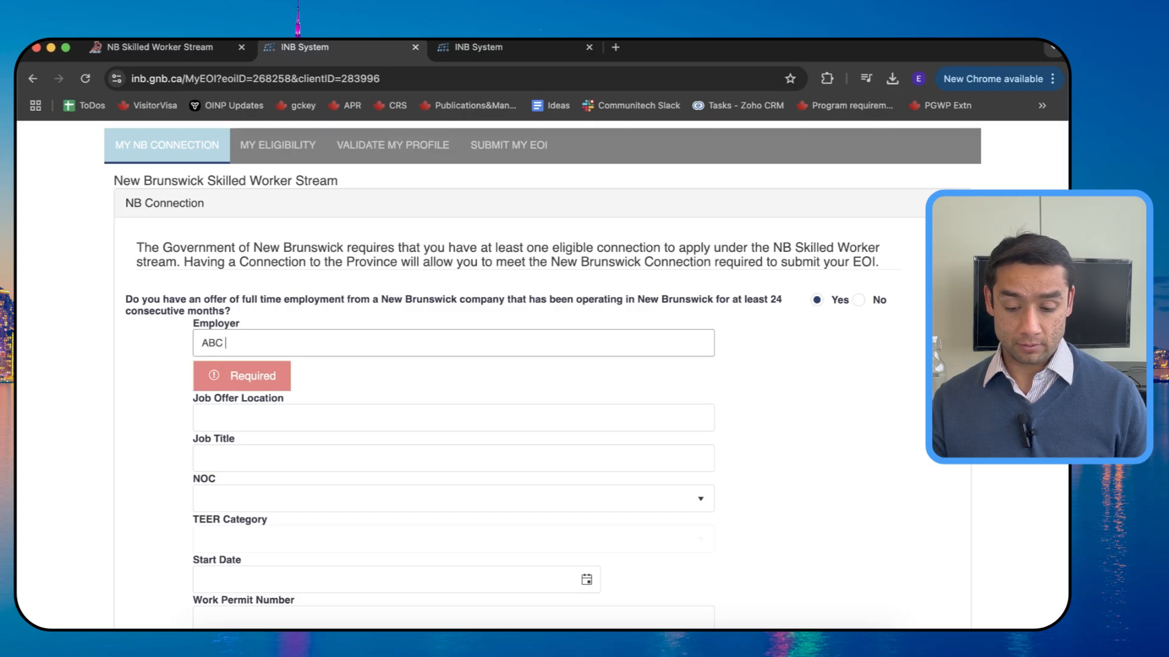
pyautogui.write(' Inc.')
pyautogui.press('Tab')
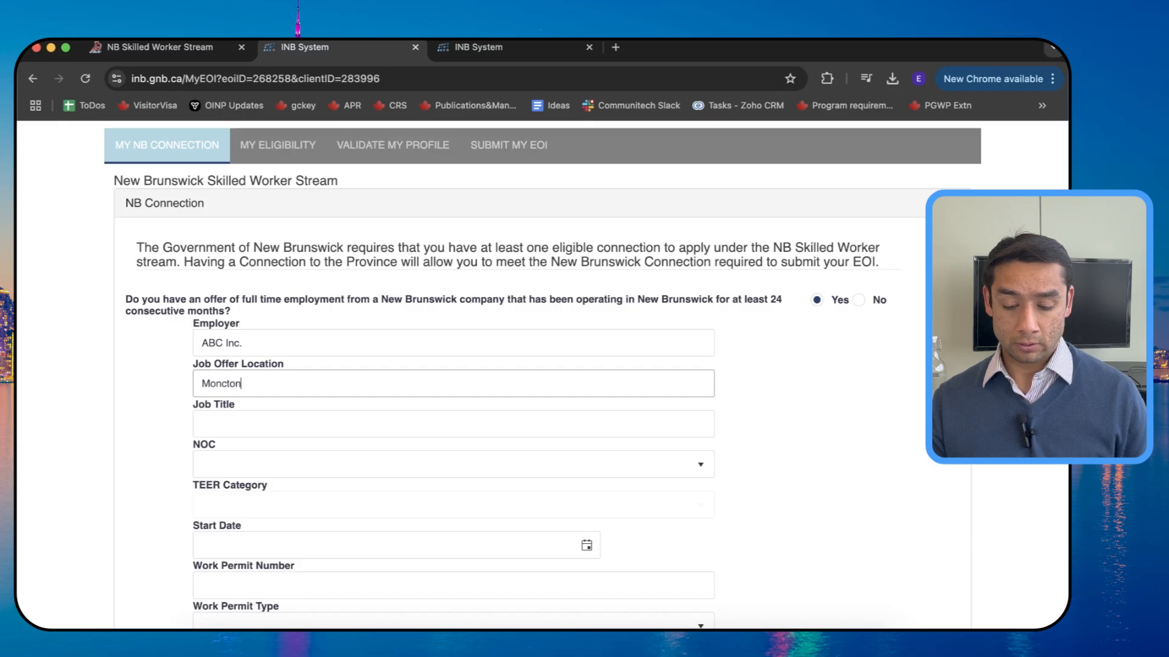
pyautogui.press('Tab')
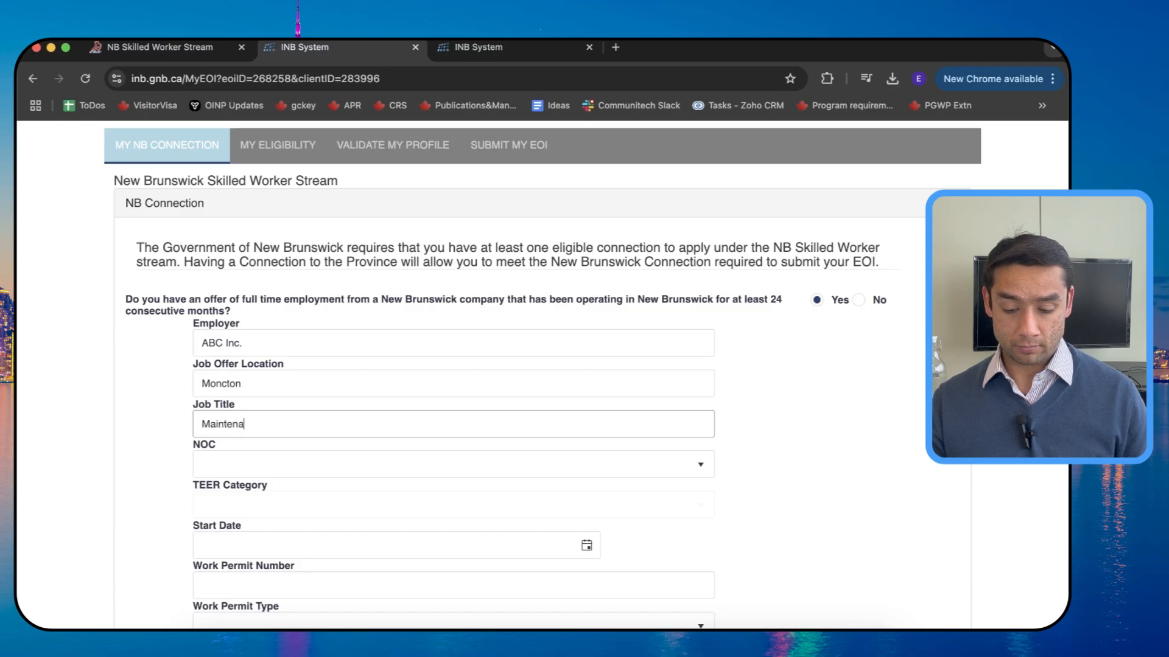
pyautogui.write('Maintenance Technician')
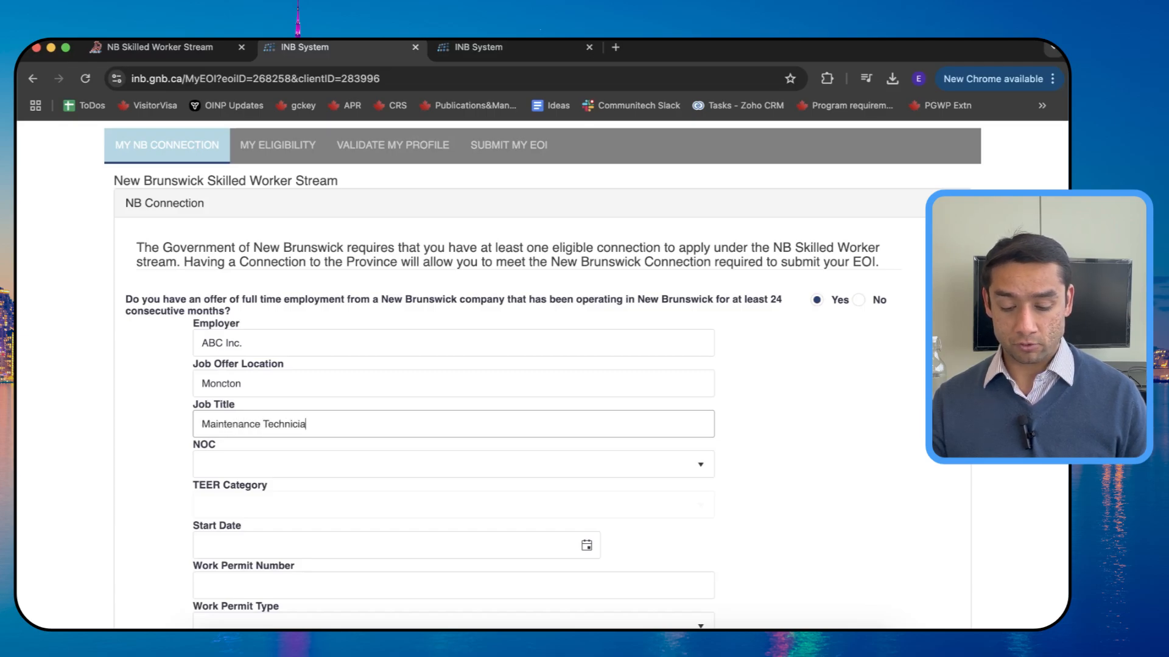
pyautogui.press('Tab')
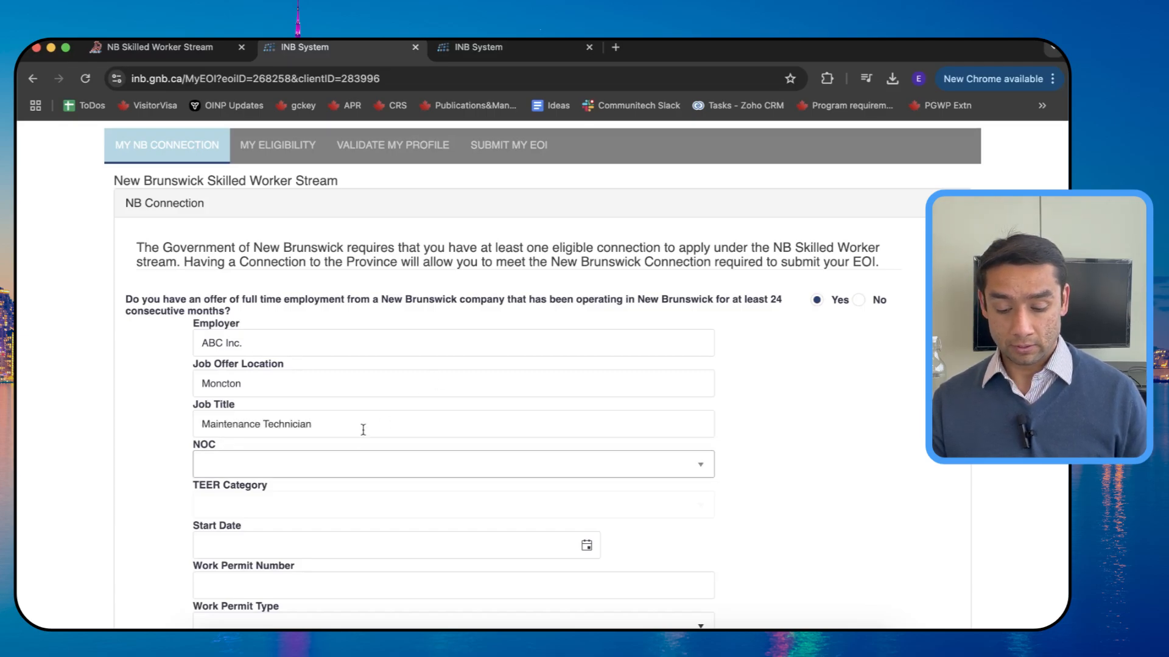
pyautogui.click(335, 473)
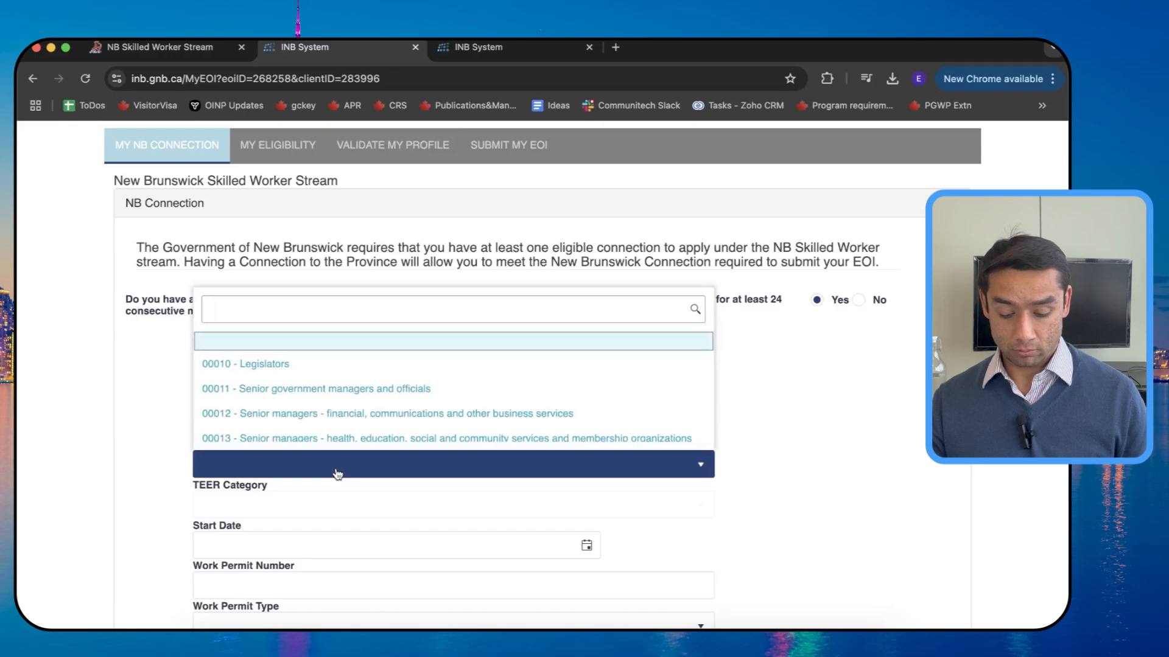
# Step: Search the NOC list for 'tech' and select 22301 Mechanical engineering technologists and technicians (TEER 2)
pyautogui.write('main')
pyautogui.press('BackSpace')
pyautogui.press('BackSpace')
pyautogui.press('BackSpace')
pyautogui.press('BackSpace')
pyautogui.write('technician')
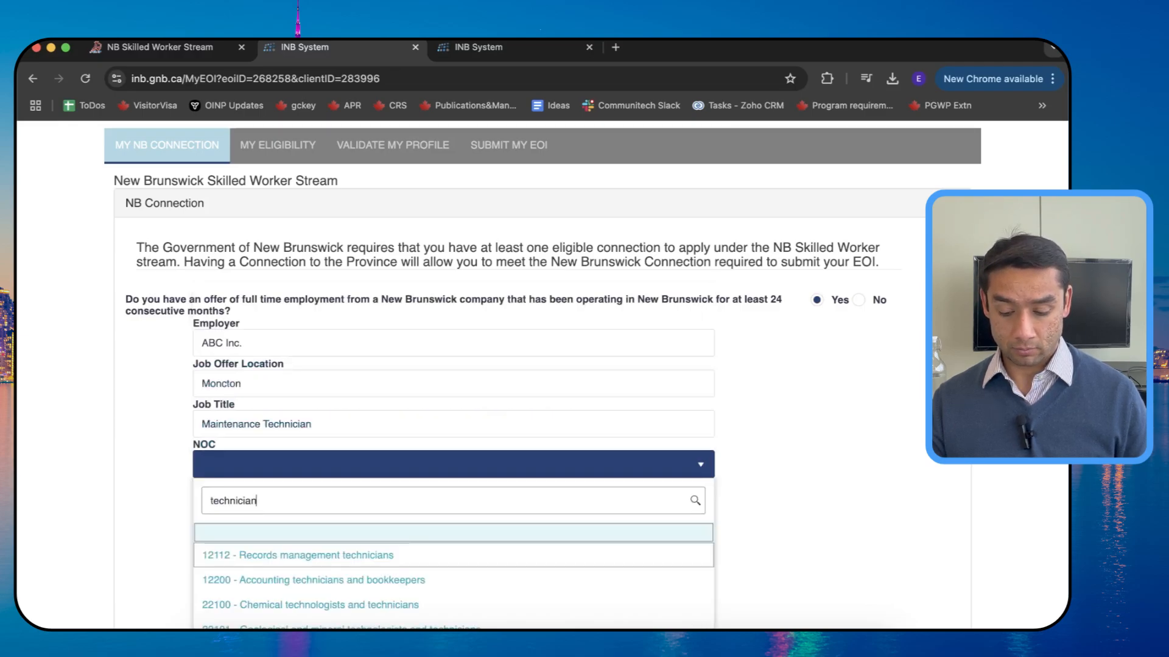
pyautogui.scroll(-4, 295, 334)
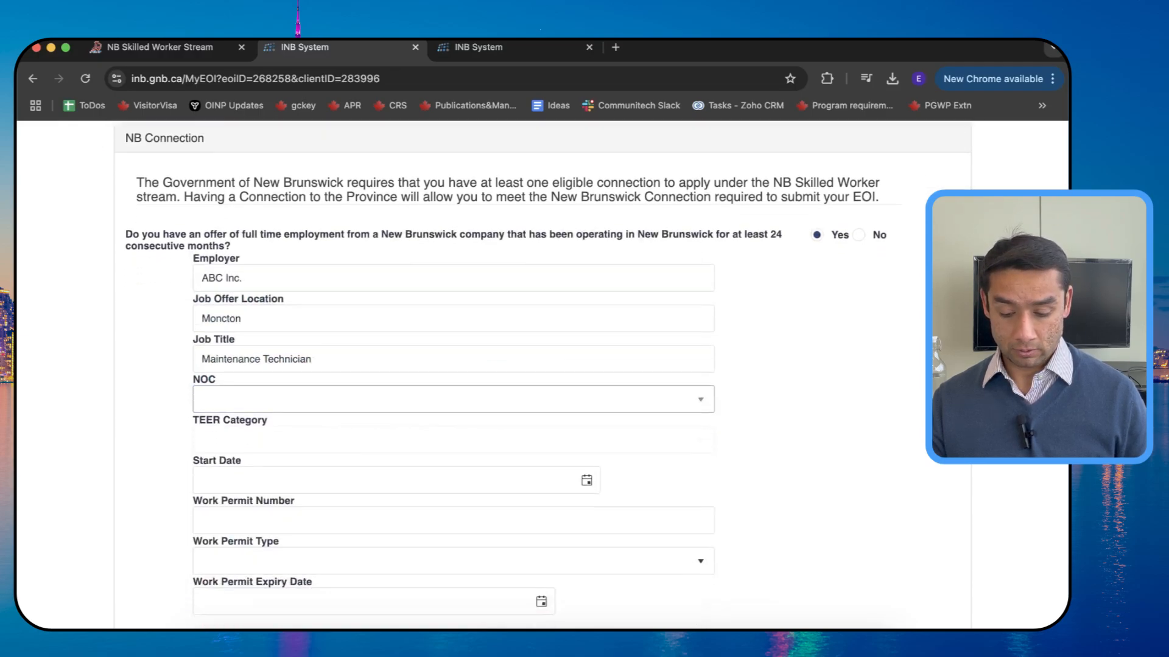
pyautogui.click(262, 249)
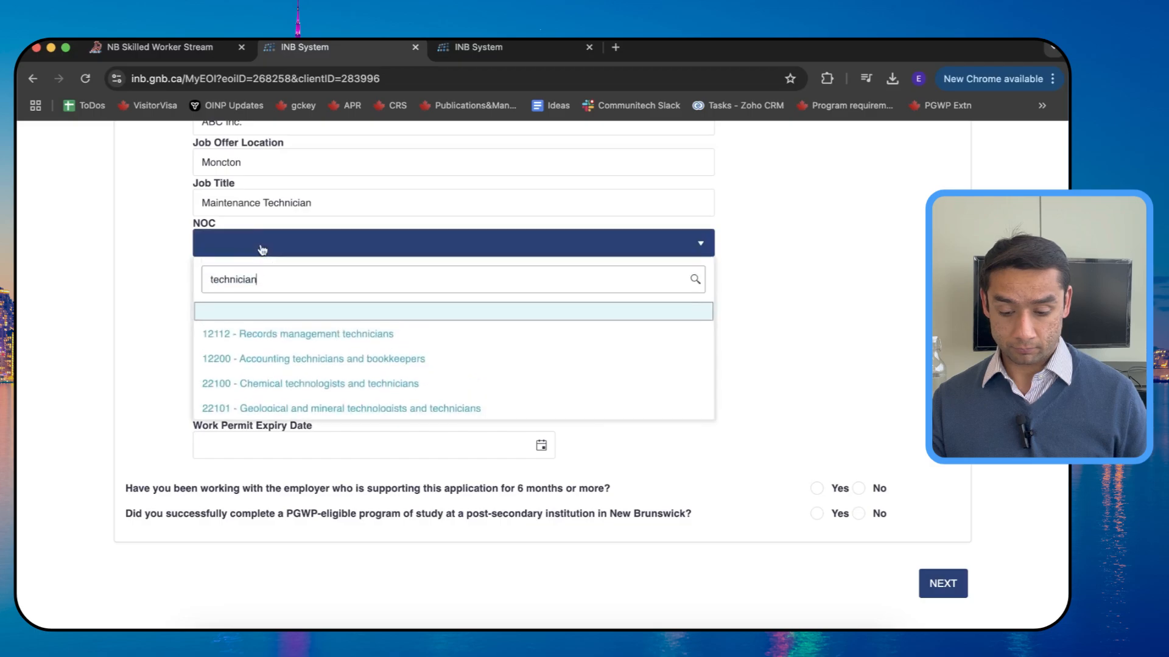
pyautogui.scroll(-3, 308, 378)
pyautogui.scroll(-3, 308, 377)
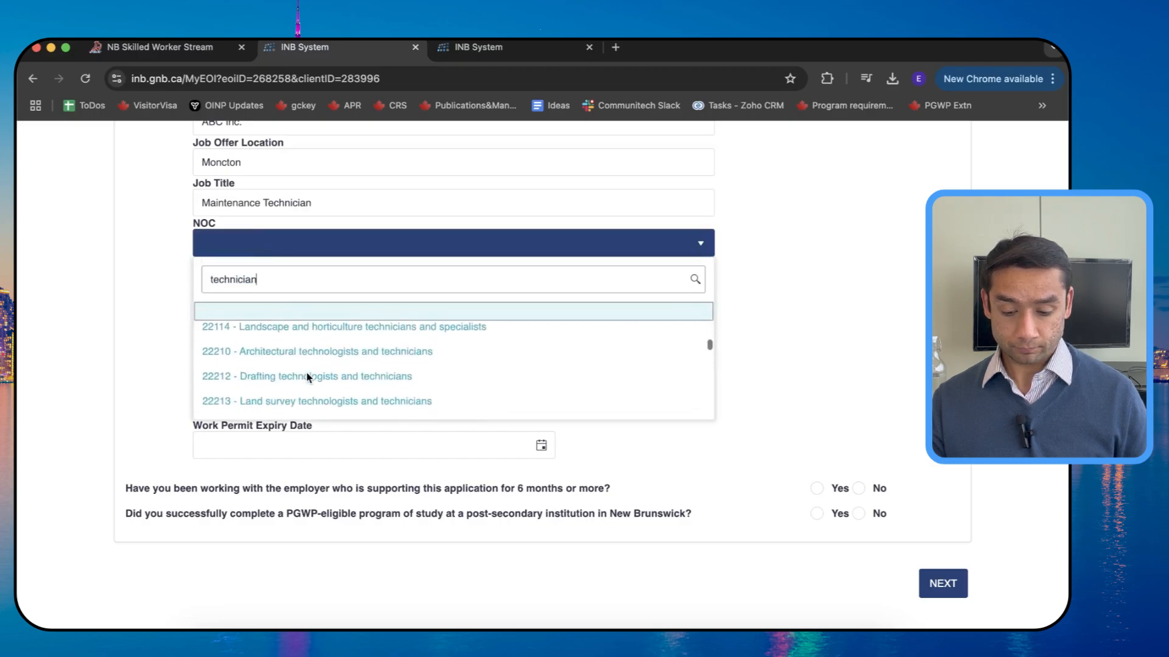
pyautogui.scroll(-3, 307, 377)
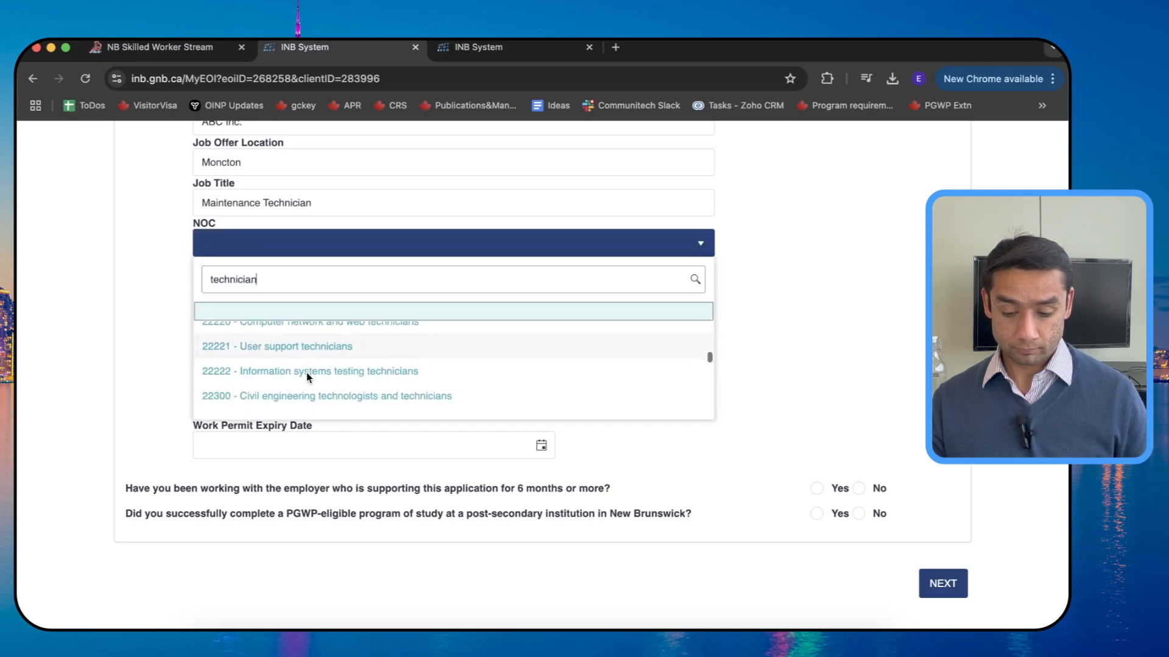
pyautogui.scroll(-2, 307, 378)
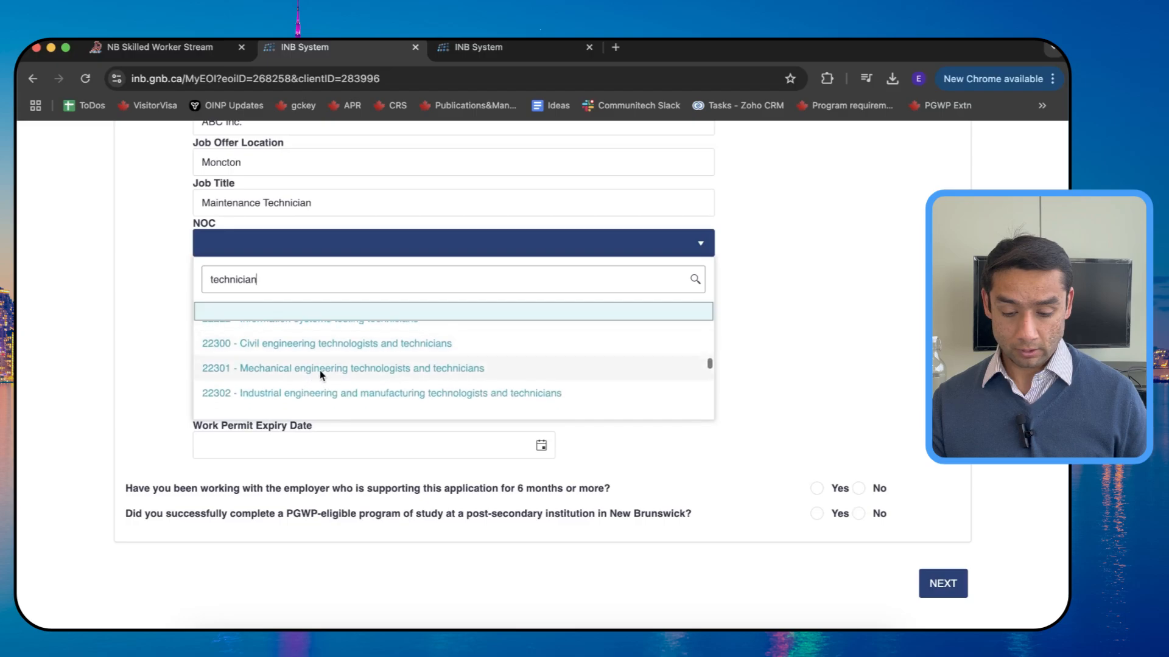
pyautogui.click(320, 371)
pyautogui.scroll(-1, 325, 371)
pyautogui.scroll(-1, 325, 372)
# Step: Set the job start date to 2025-02-11 and enter the work permit number
pyautogui.click(251, 269)
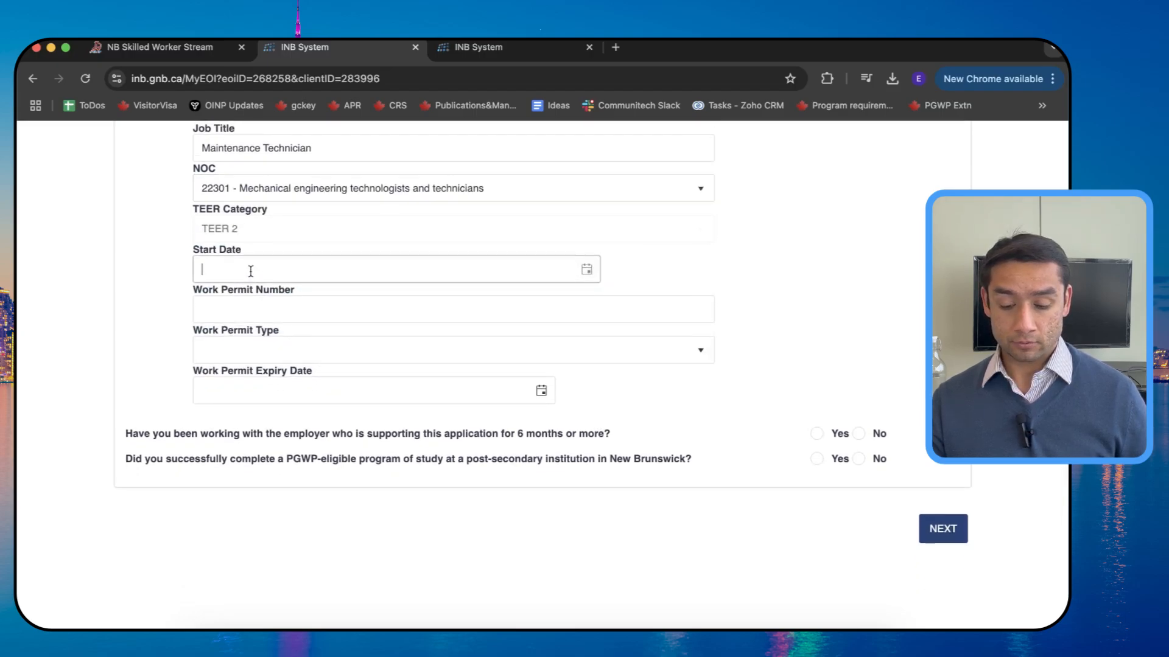
pyautogui.click(593, 271)
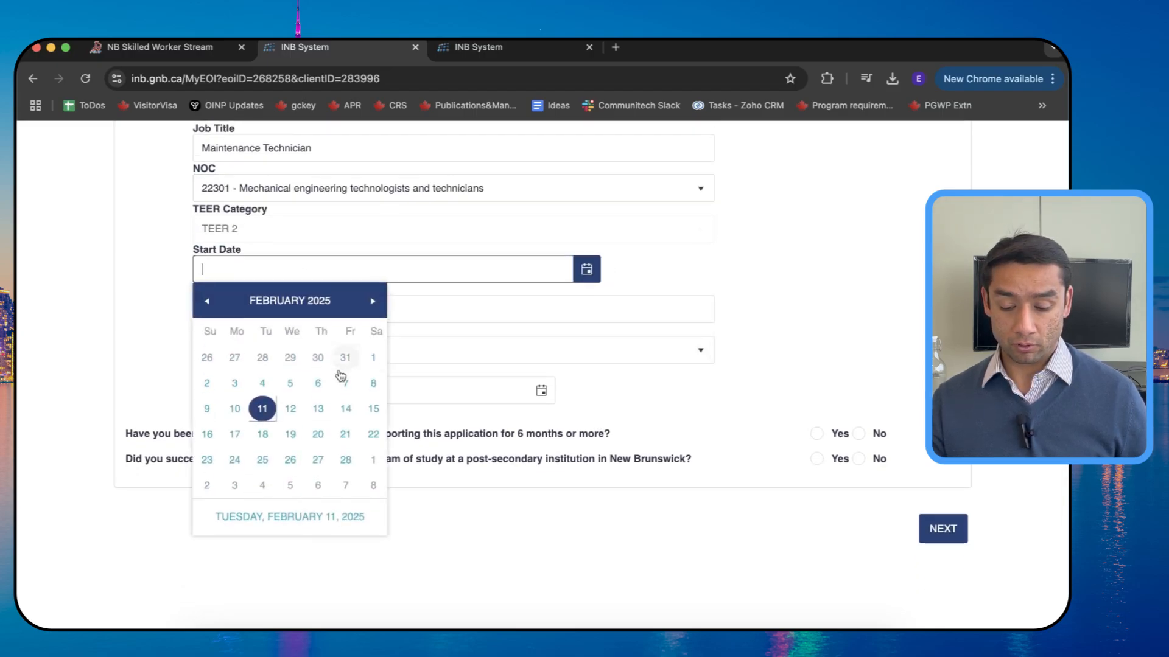
pyautogui.click(265, 411)
pyautogui.click(340, 309)
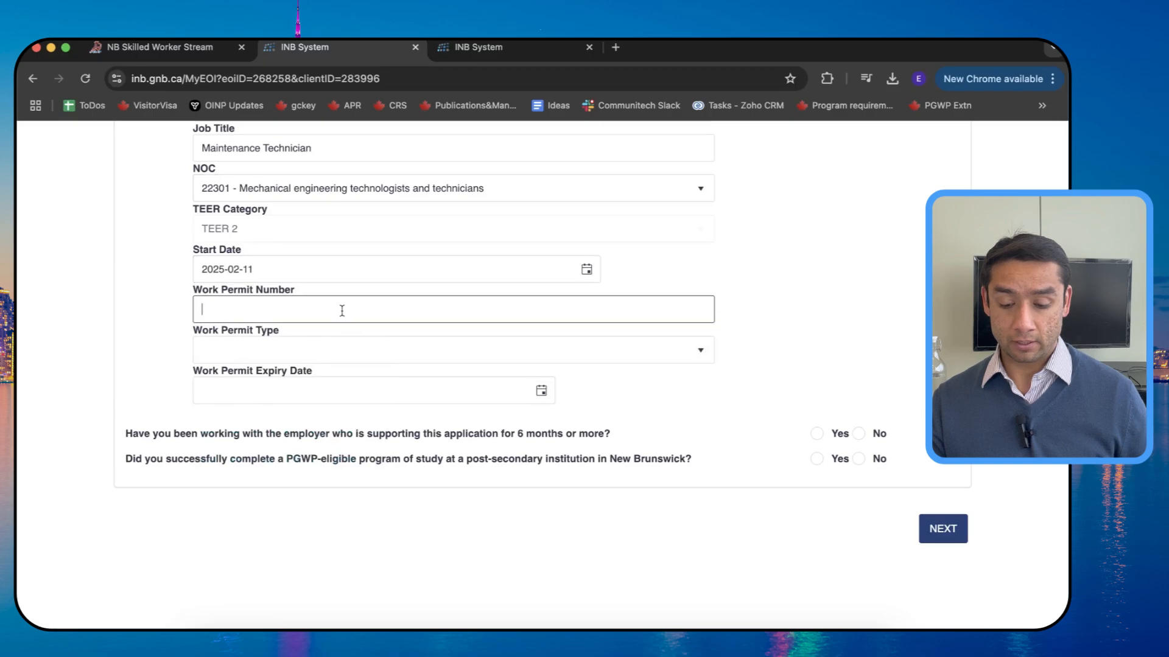
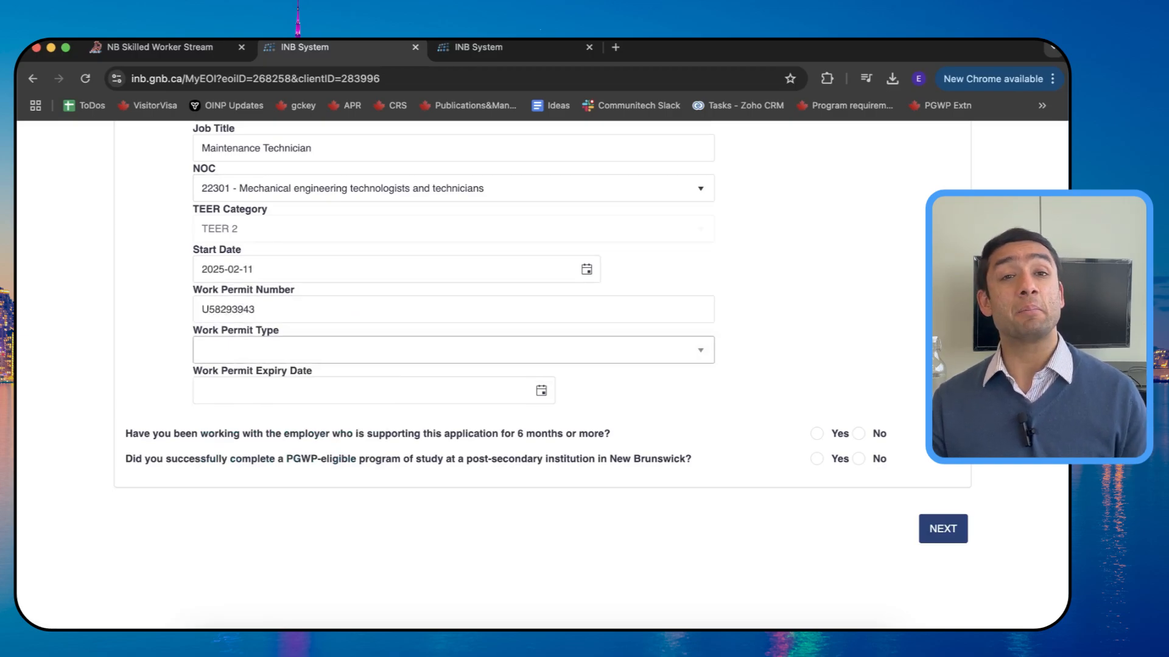
pyautogui.press('Tab')
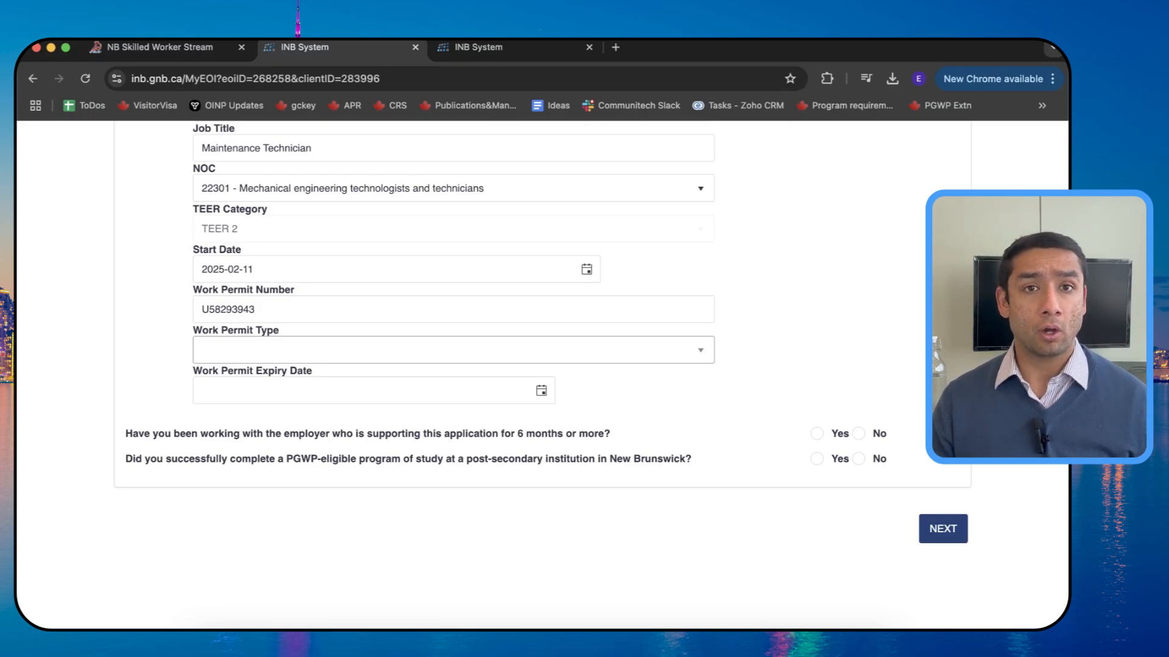
pyautogui.scroll(-1, 91, 353)
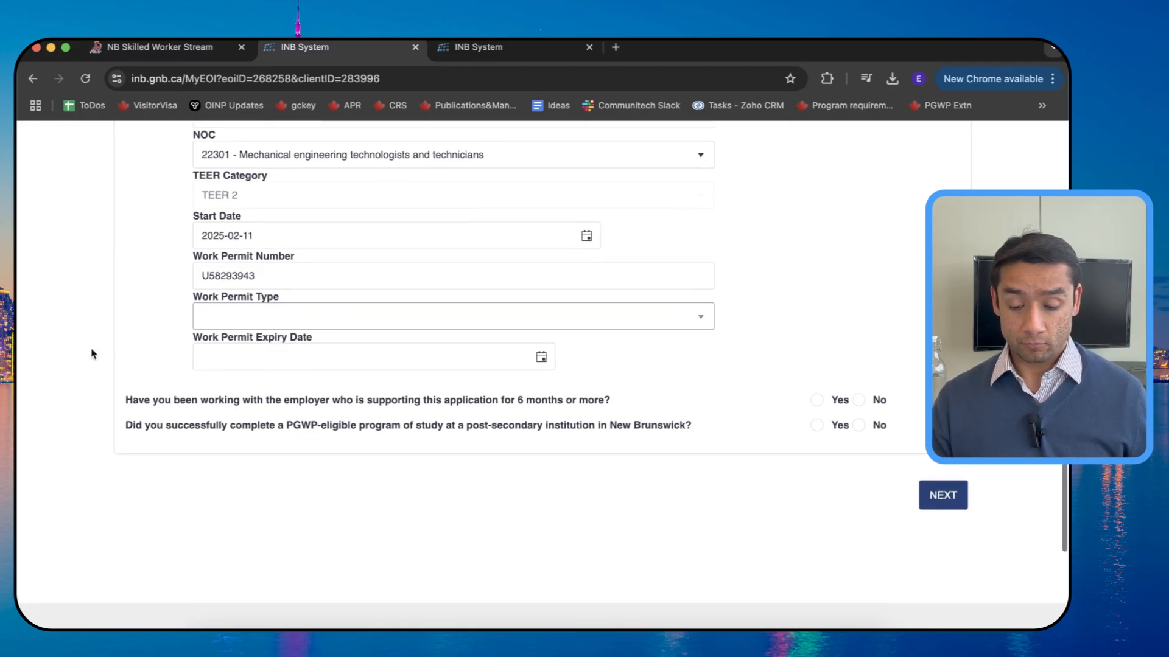
# Step: Set the work permit type to Post Graduate – Open, expiring 2026-03-01
pyautogui.click(216, 319)
pyautogui.click(264, 458)
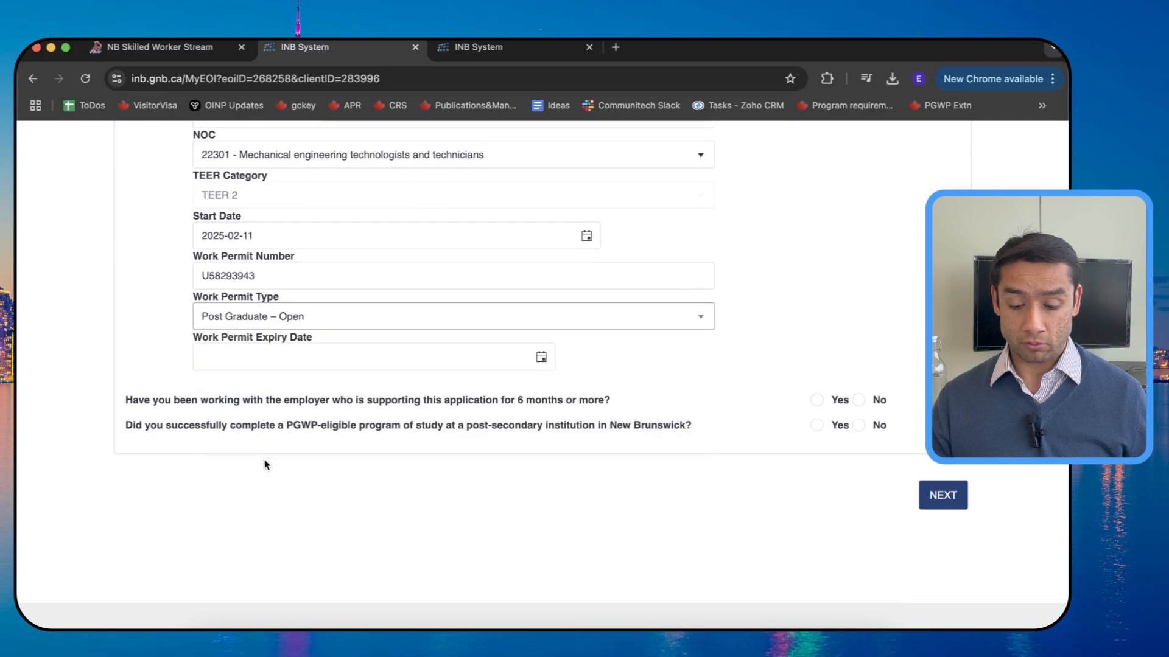
pyautogui.click(541, 358)
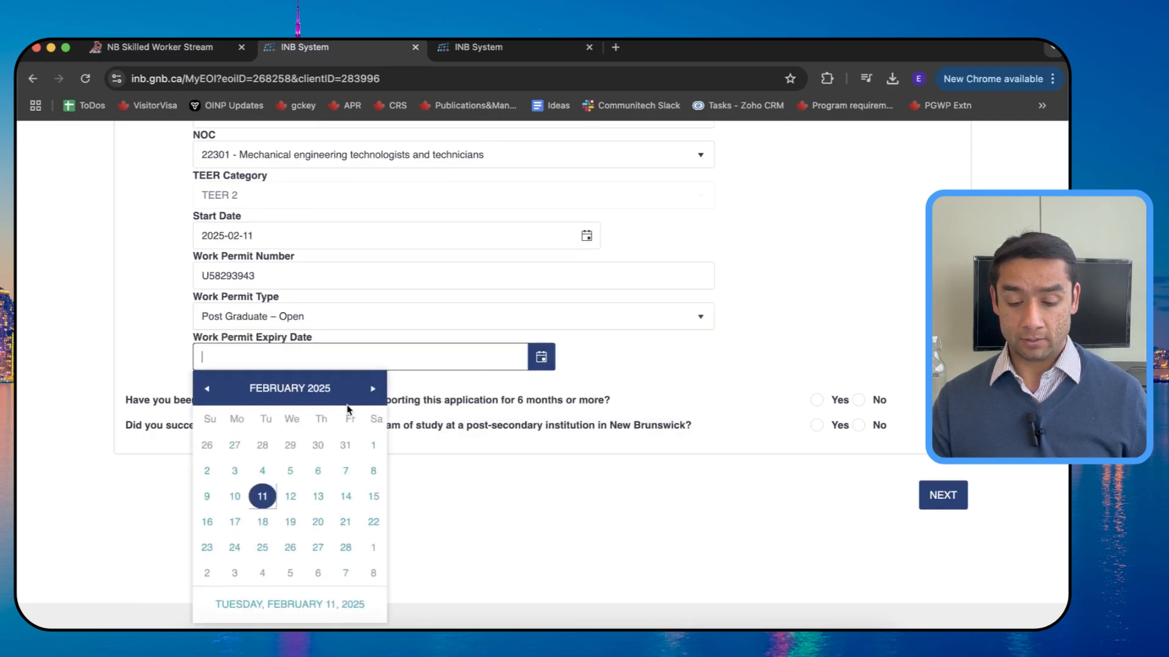
pyautogui.click(373, 388)
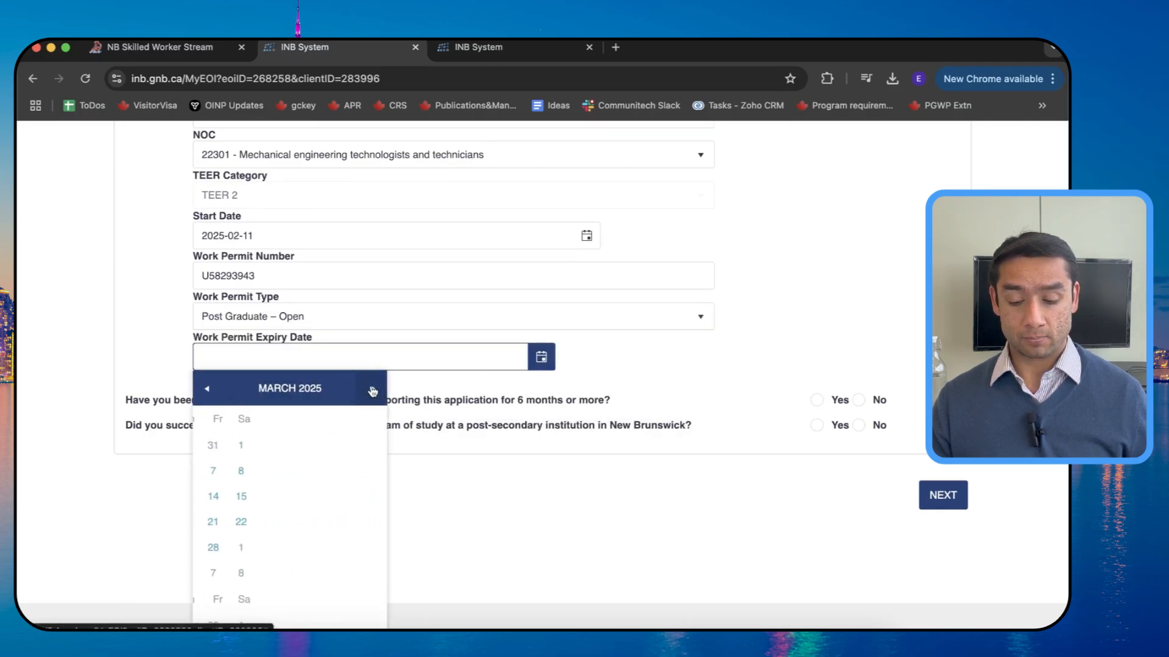
pyautogui.click(306, 391)
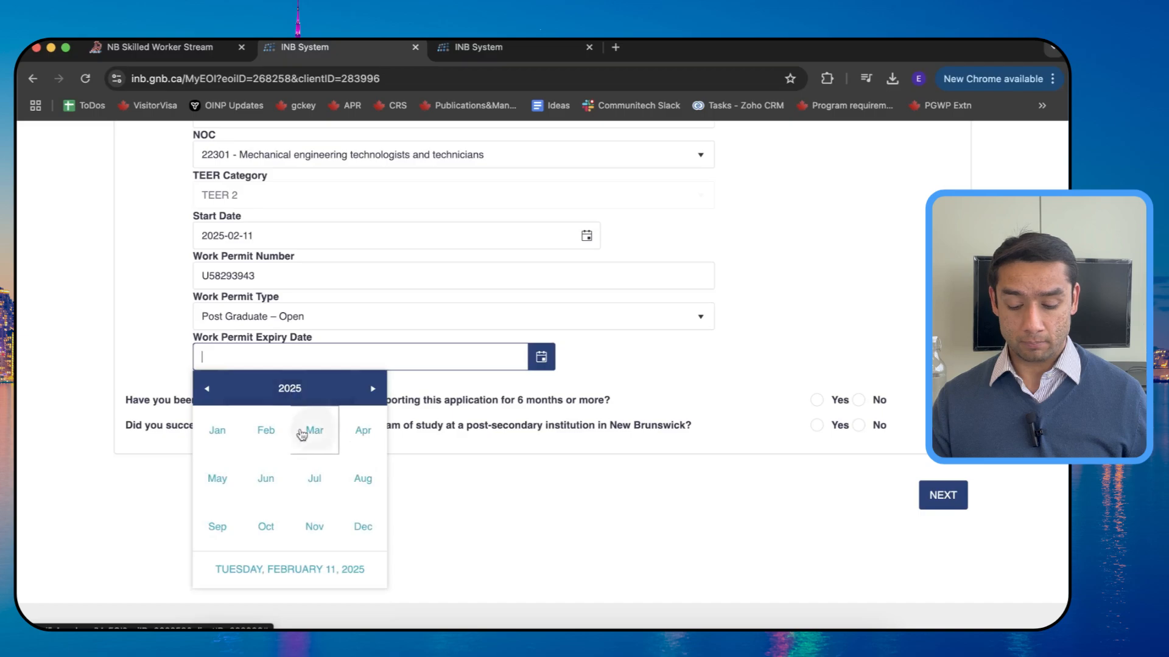
pyautogui.click(303, 402)
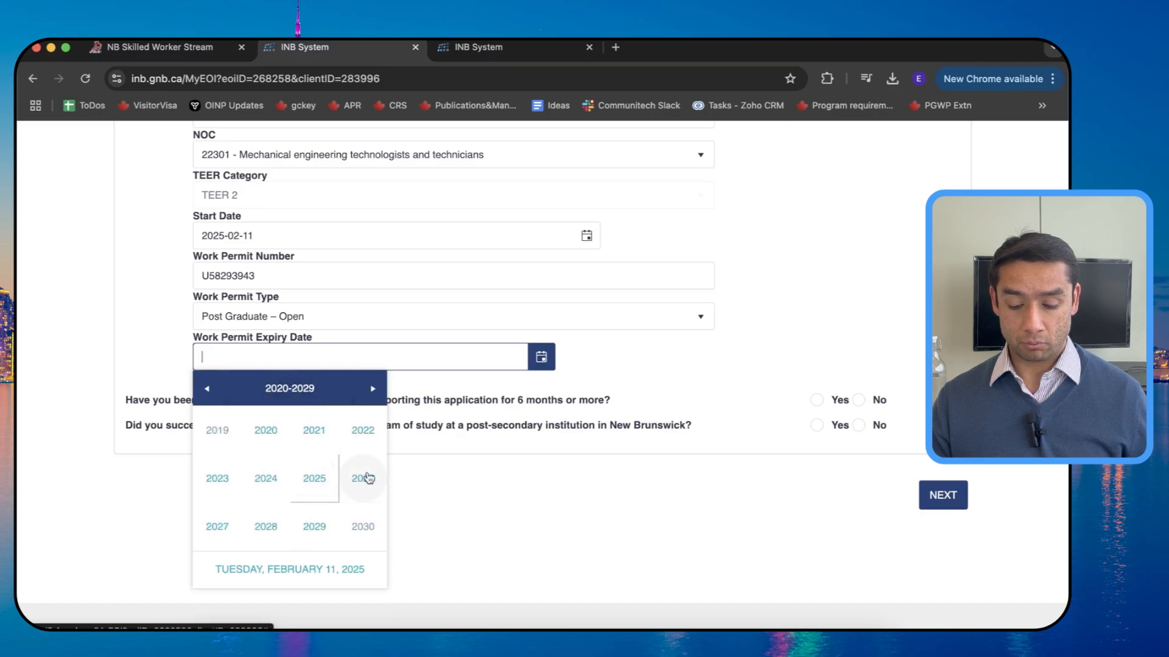
pyautogui.click(360, 474)
pyautogui.click(314, 430)
pyautogui.click(205, 438)
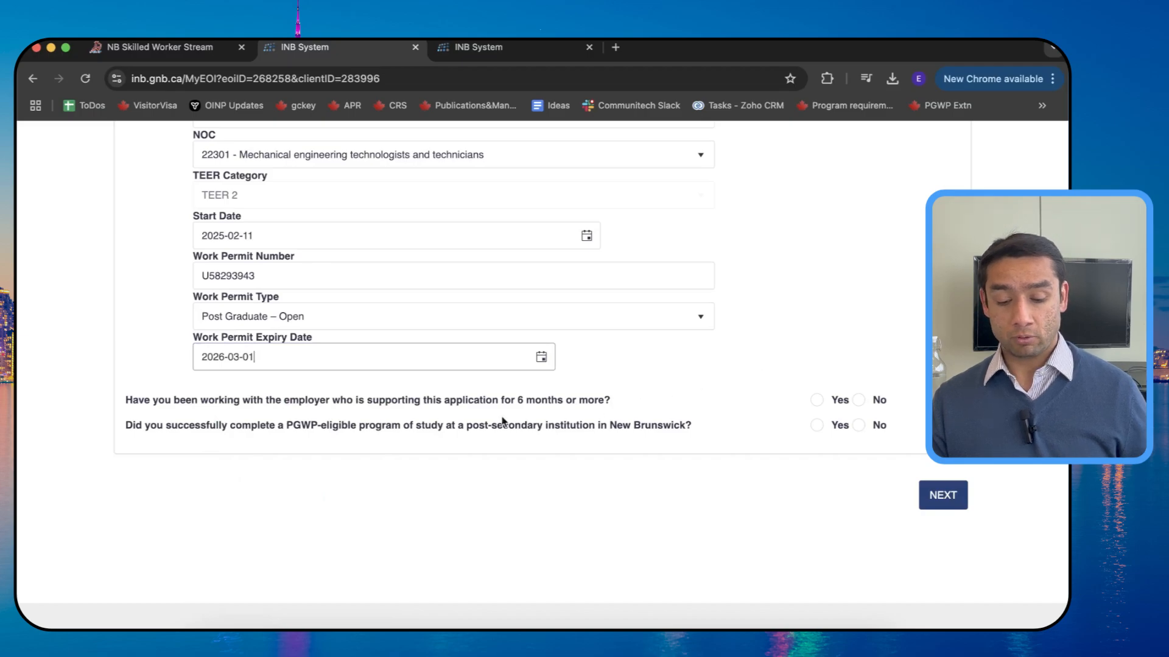
# Step: Answer Yes to the six-months-with-employer and PGWP-eligible program questions
pyautogui.click(817, 402)
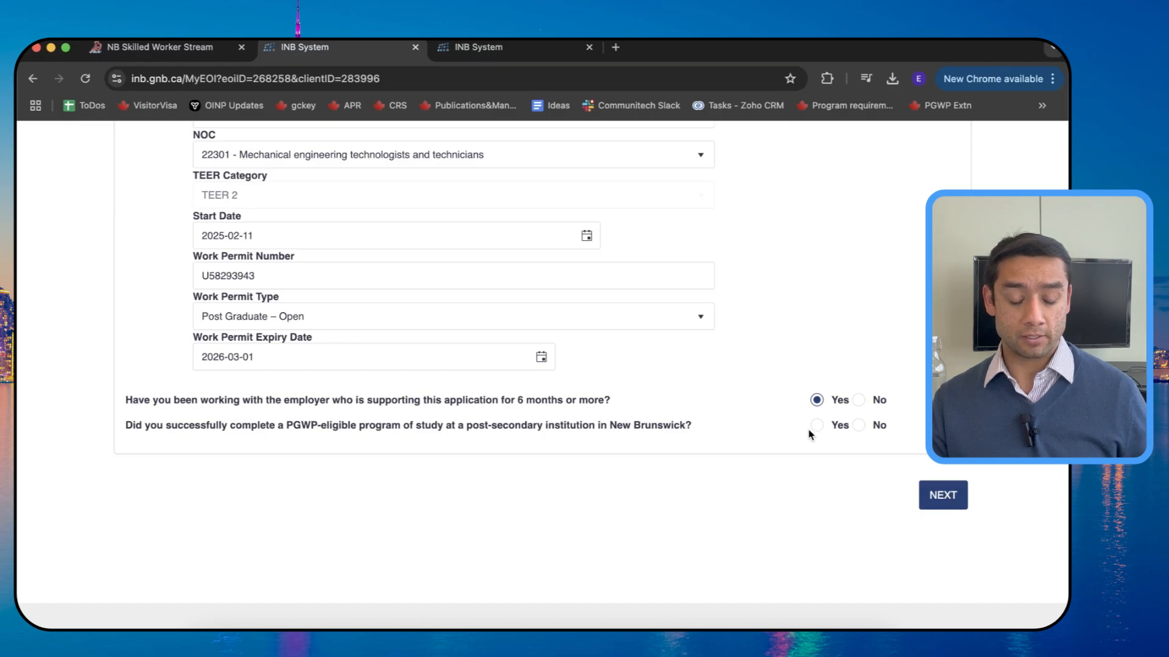
pyautogui.click(858, 425)
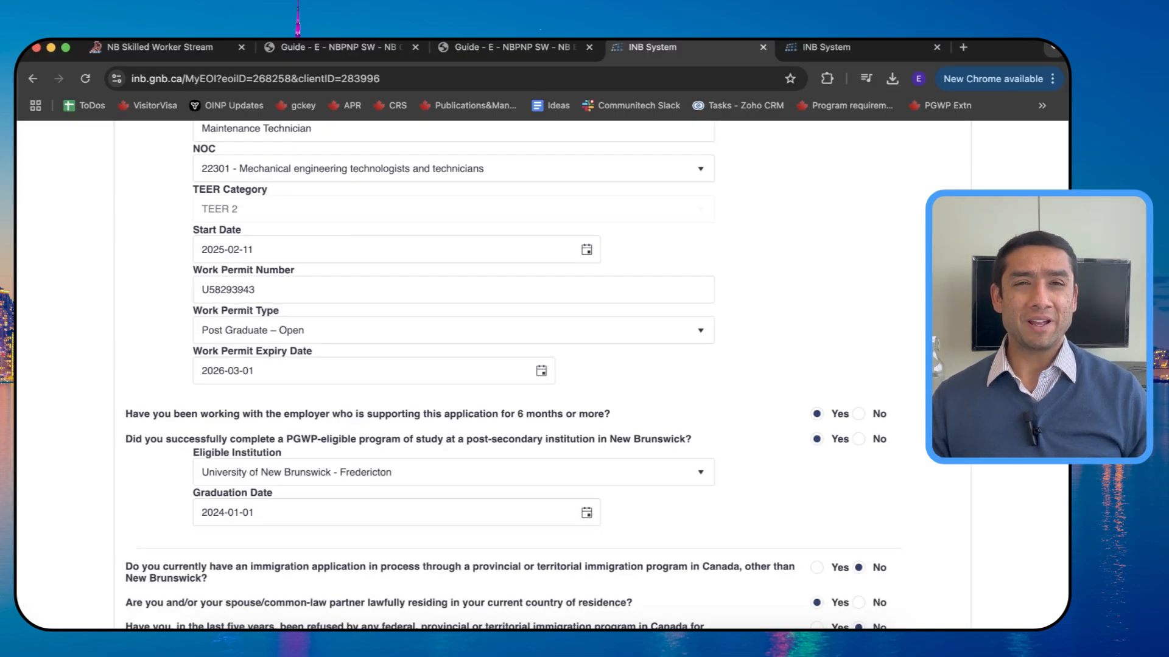
pyautogui.scroll(-1, 505, 365)
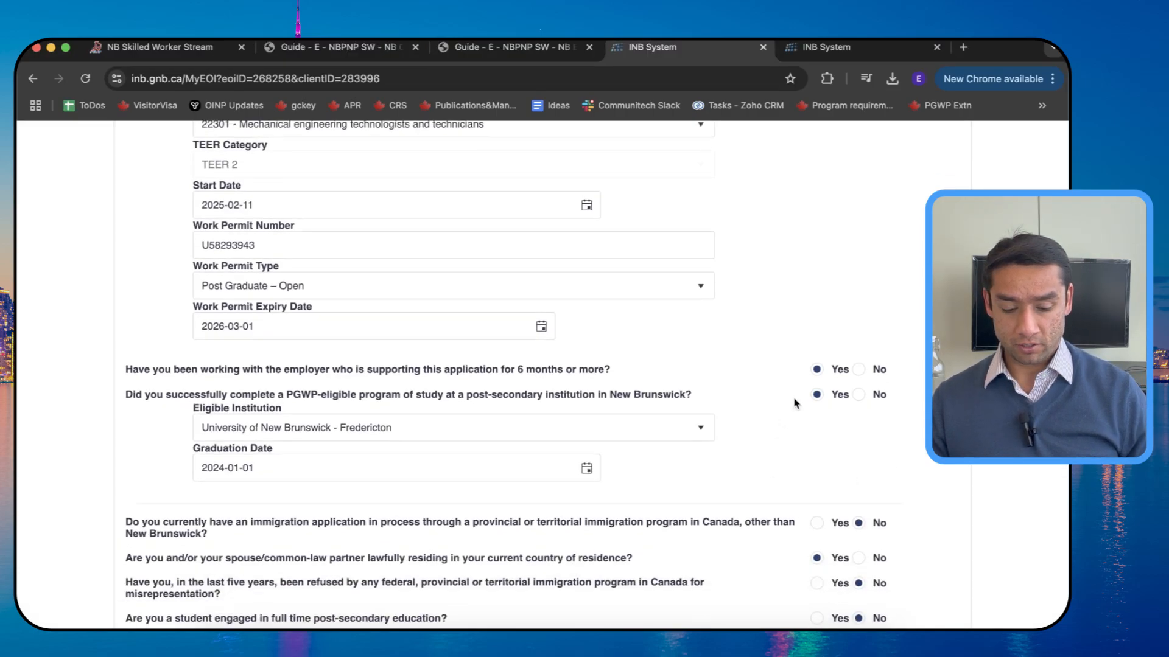
pyautogui.scroll(-3, 795, 403)
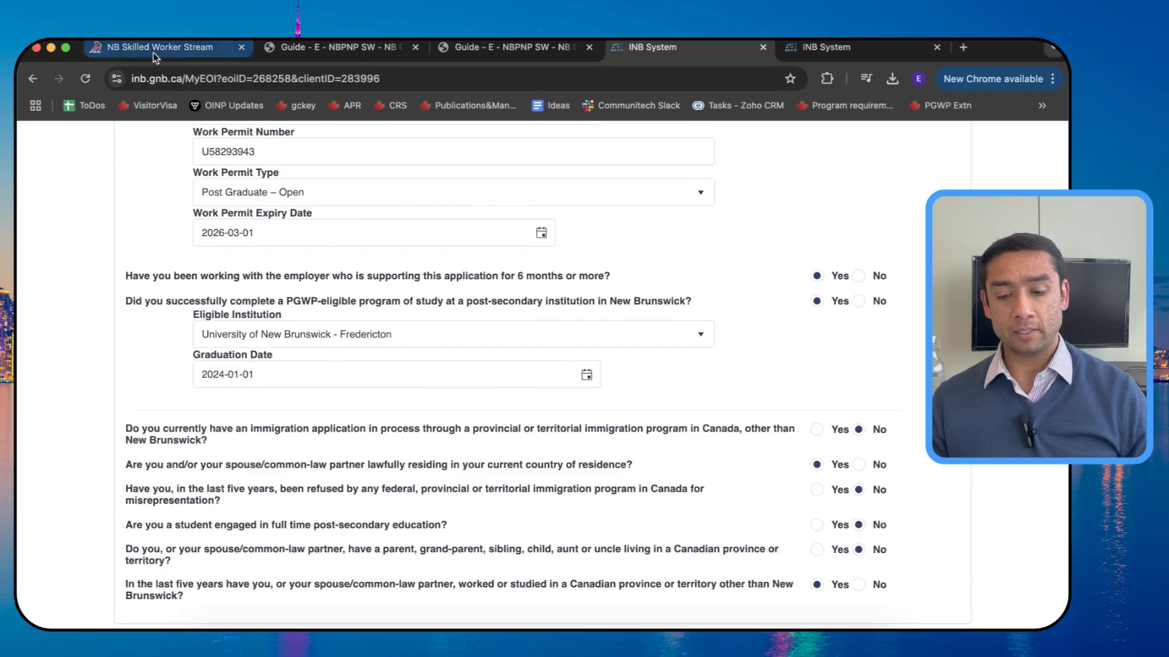
# Step: Review the New Brunswick Experience, Graduates and Priority Occupations invitation criteria on the Skilled Worker Stream page
pyautogui.click(152, 52)
pyautogui.scroll(15, 309, 247)
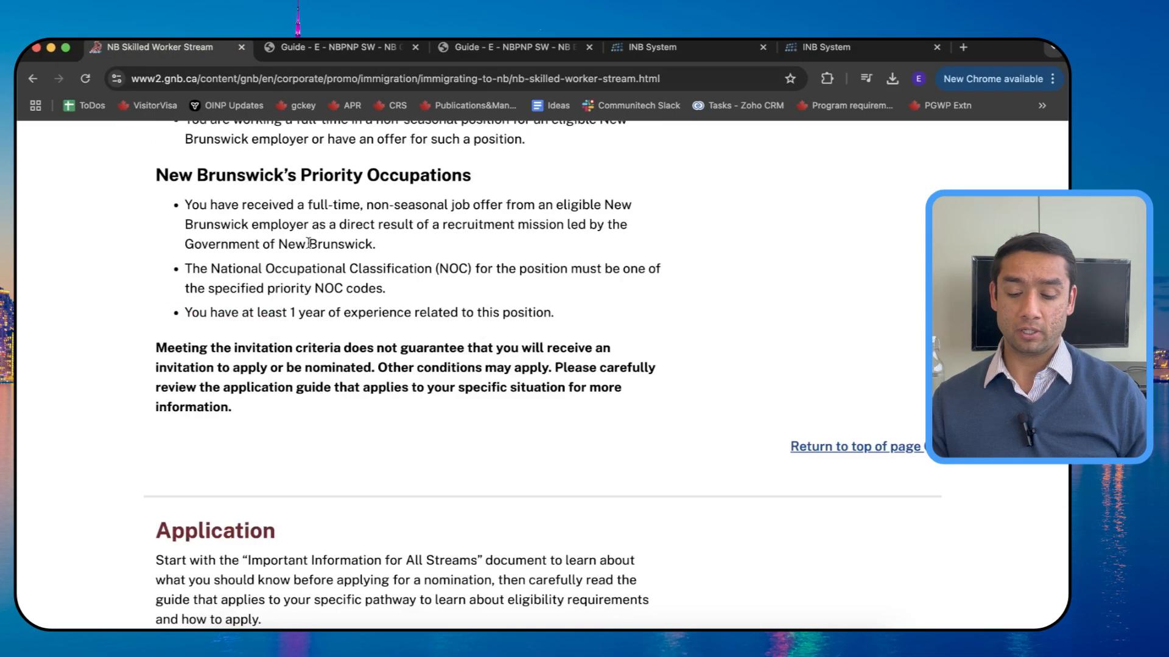
pyautogui.scroll(-1, 309, 247)
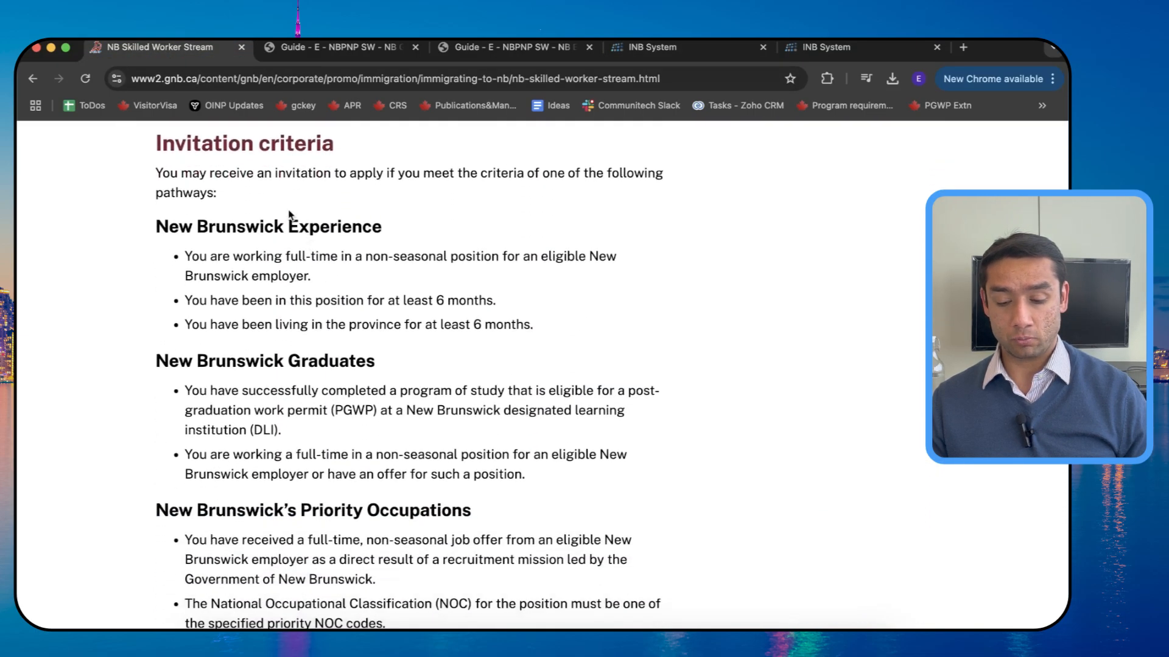
pyautogui.tripleClick(281, 227)
pyautogui.tripleClick(241, 356)
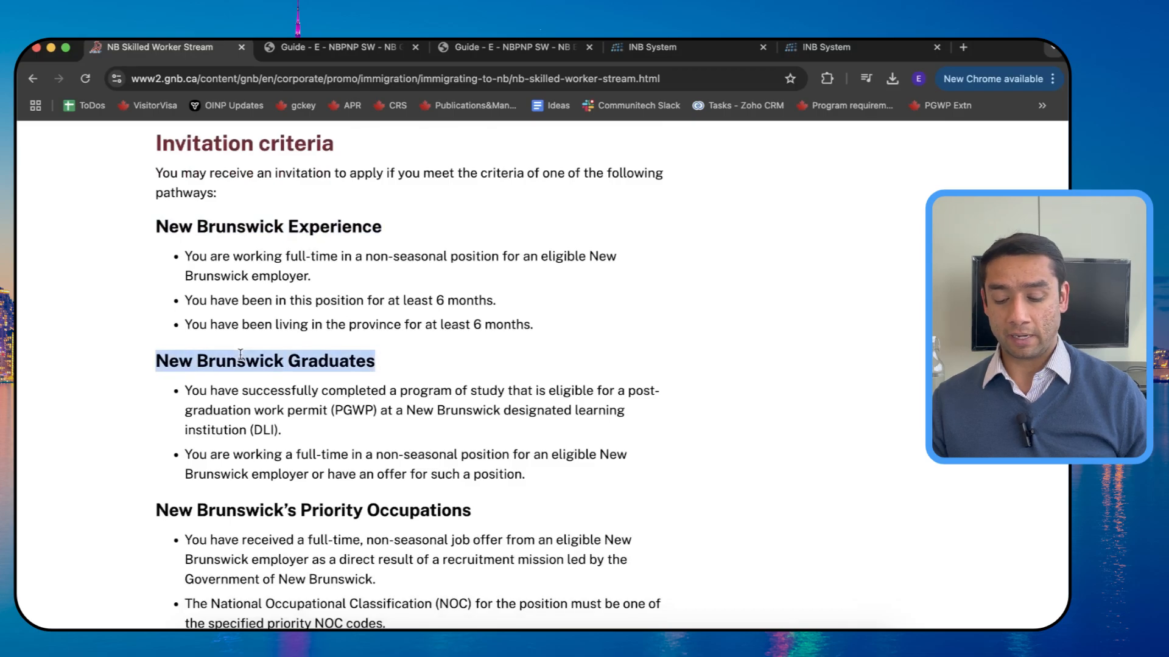
pyautogui.scroll(-2, 246, 431)
pyautogui.tripleClick(245, 431)
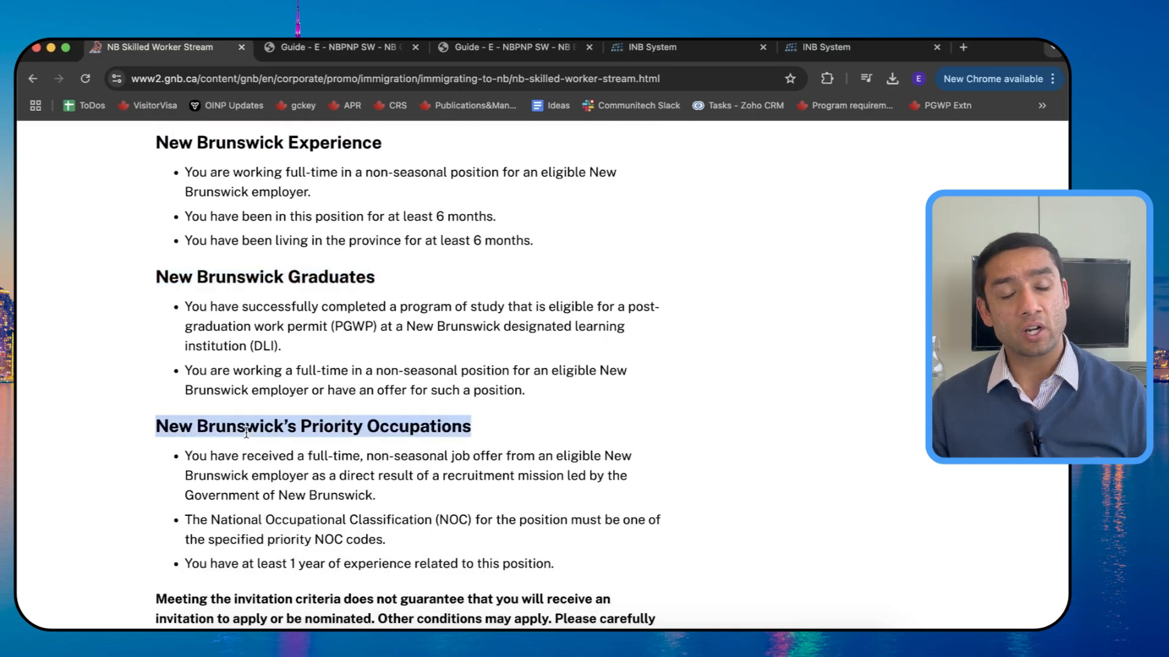
pyautogui.click(651, 47)
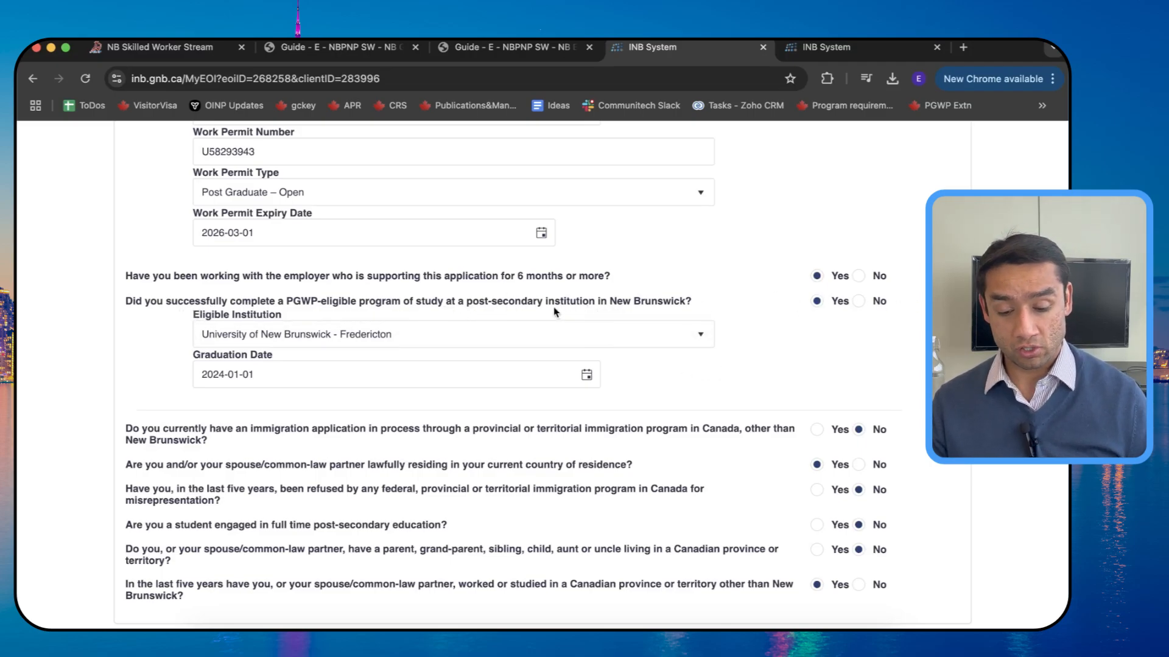
# Step: Scroll through the completed NB Connection answers in the EOI form
pyautogui.scroll(-5, 487, 363)
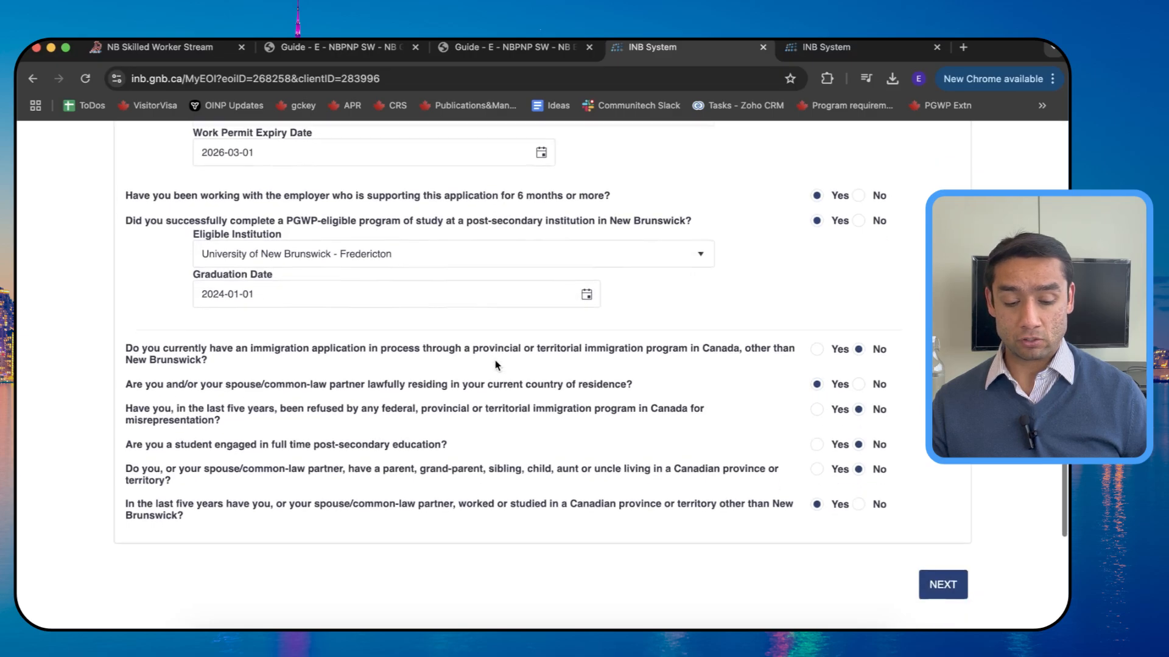
pyautogui.scroll(1, 362, 271)
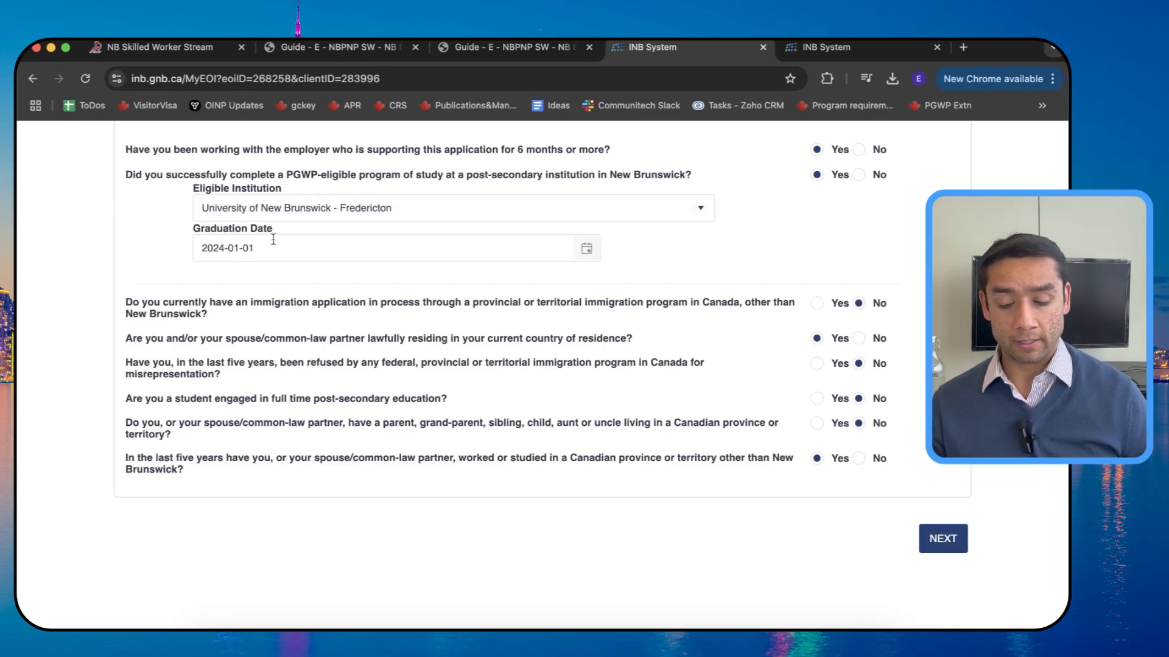
pyautogui.scroll(-2, 311, 243)
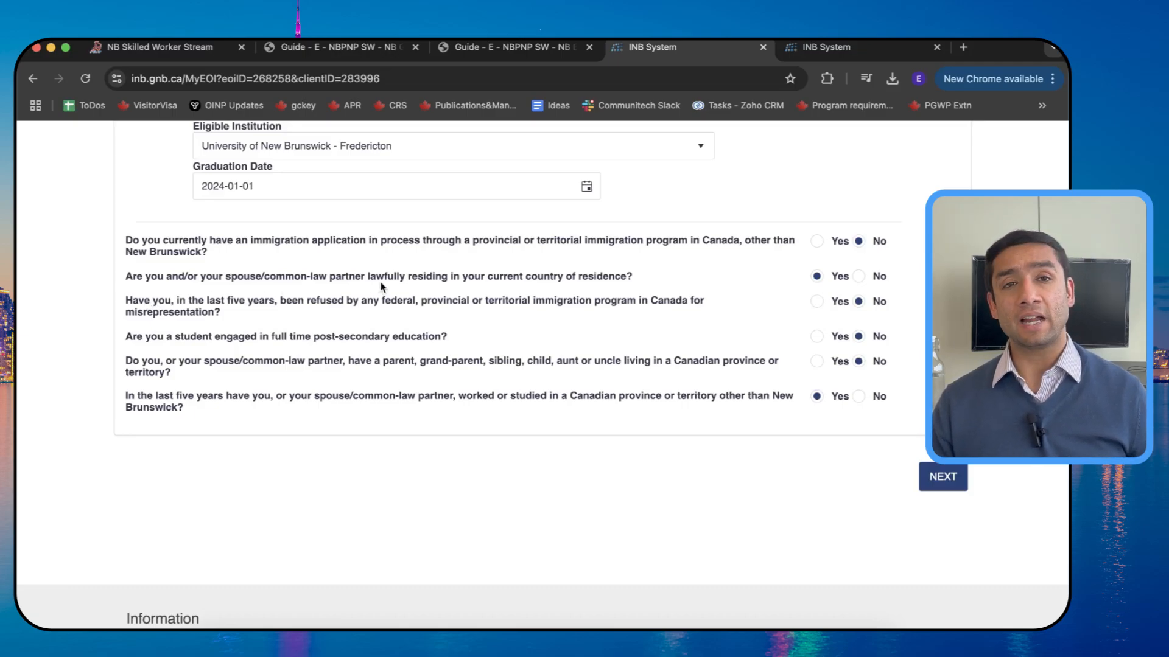
pyautogui.scroll(-1, 381, 286)
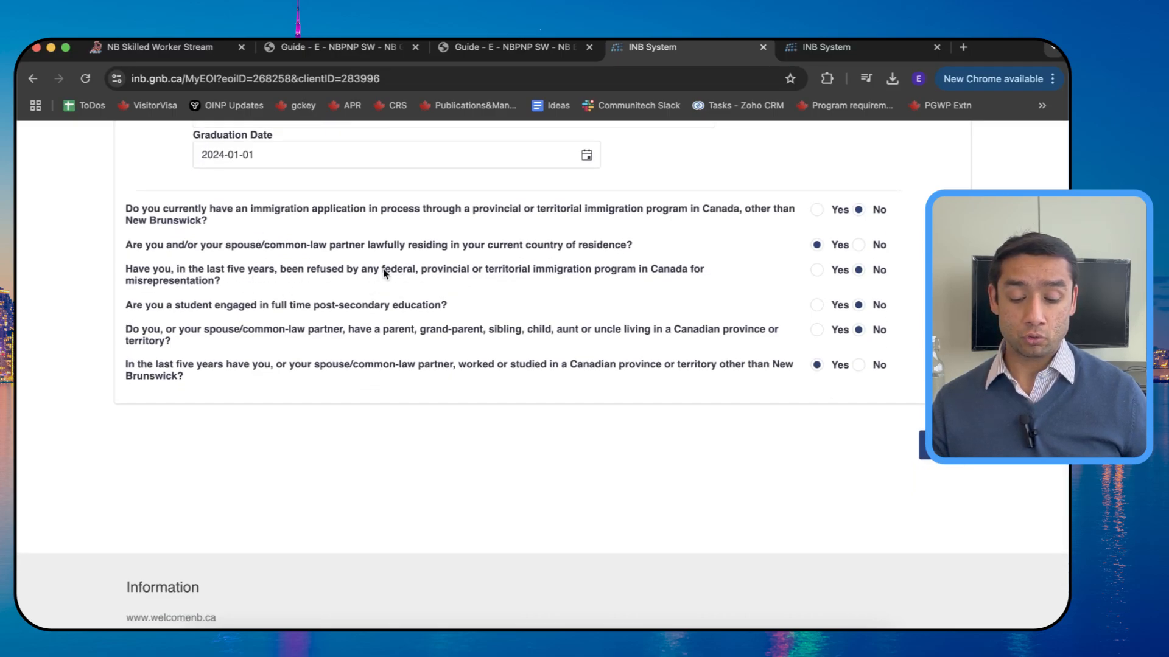
pyautogui.scroll(-1, 820, 309)
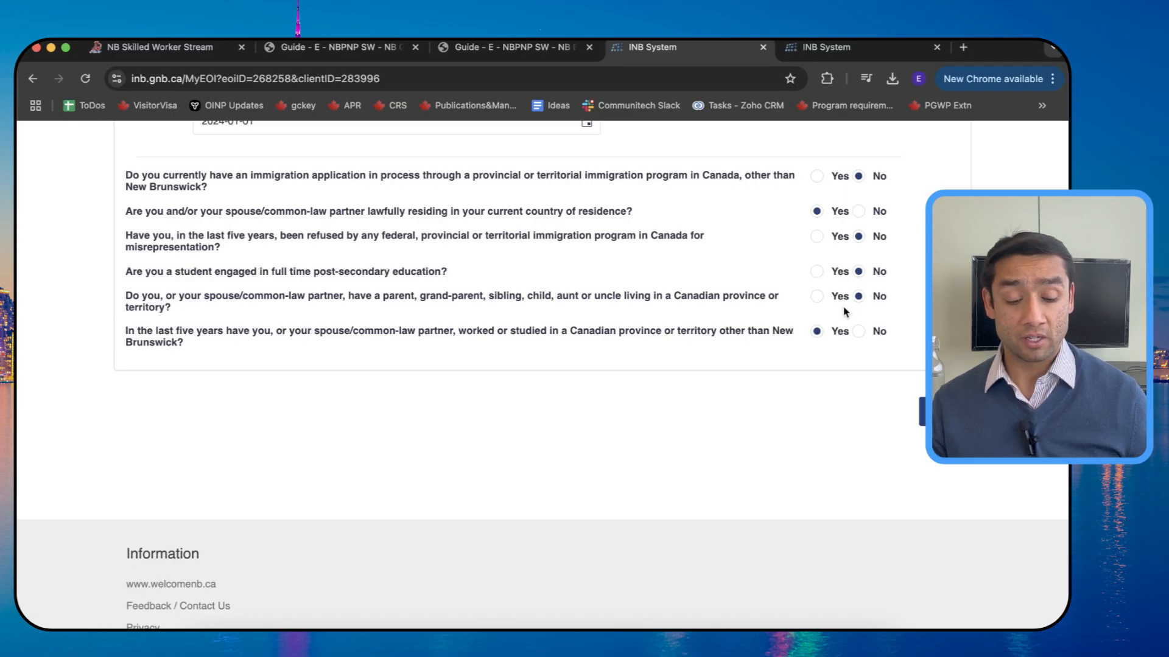
pyautogui.scroll(-1, 843, 312)
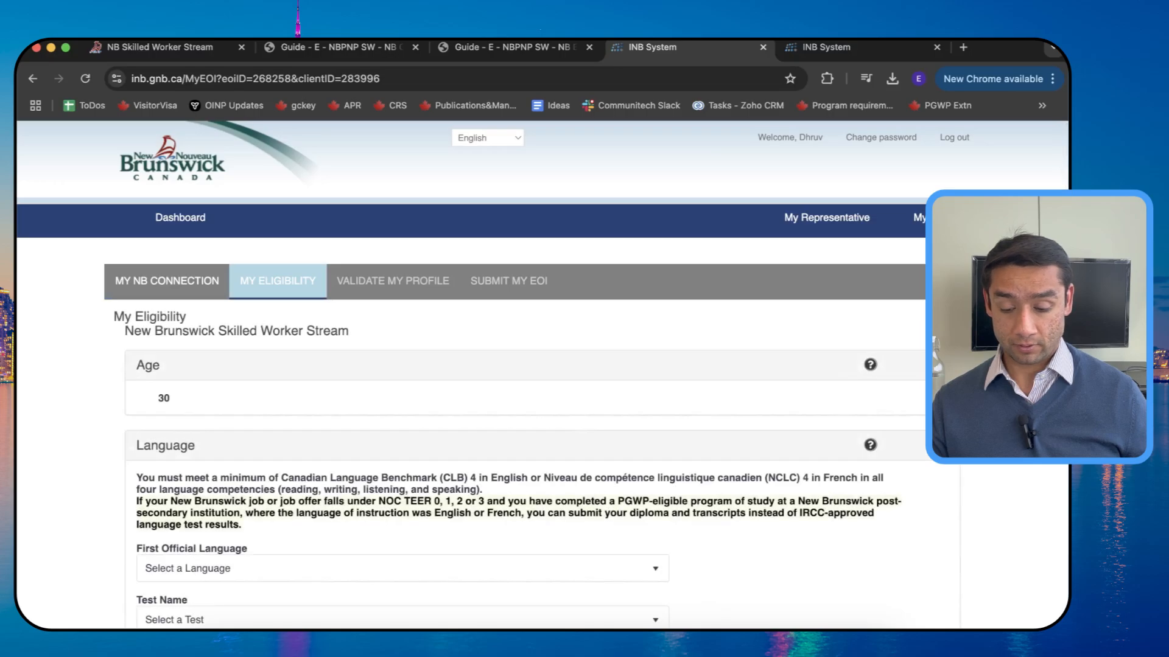
# Step: Choose English as first official language with CELPIP as the test
pyautogui.scroll(-5, 47, 193)
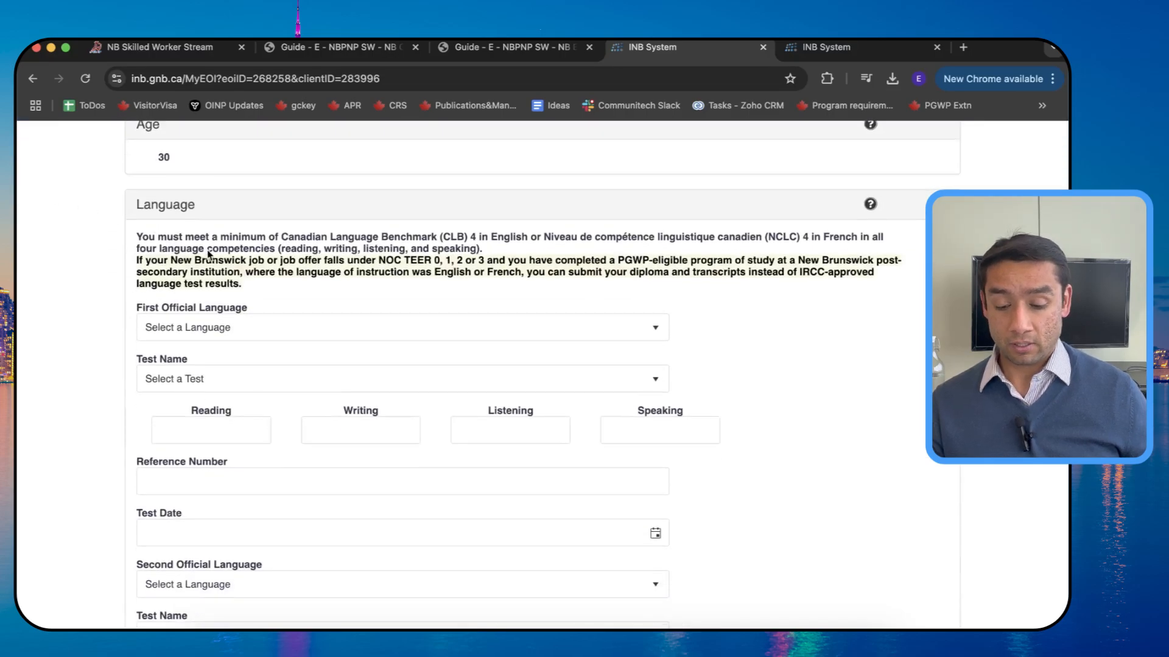
pyautogui.scroll(-5, 208, 254)
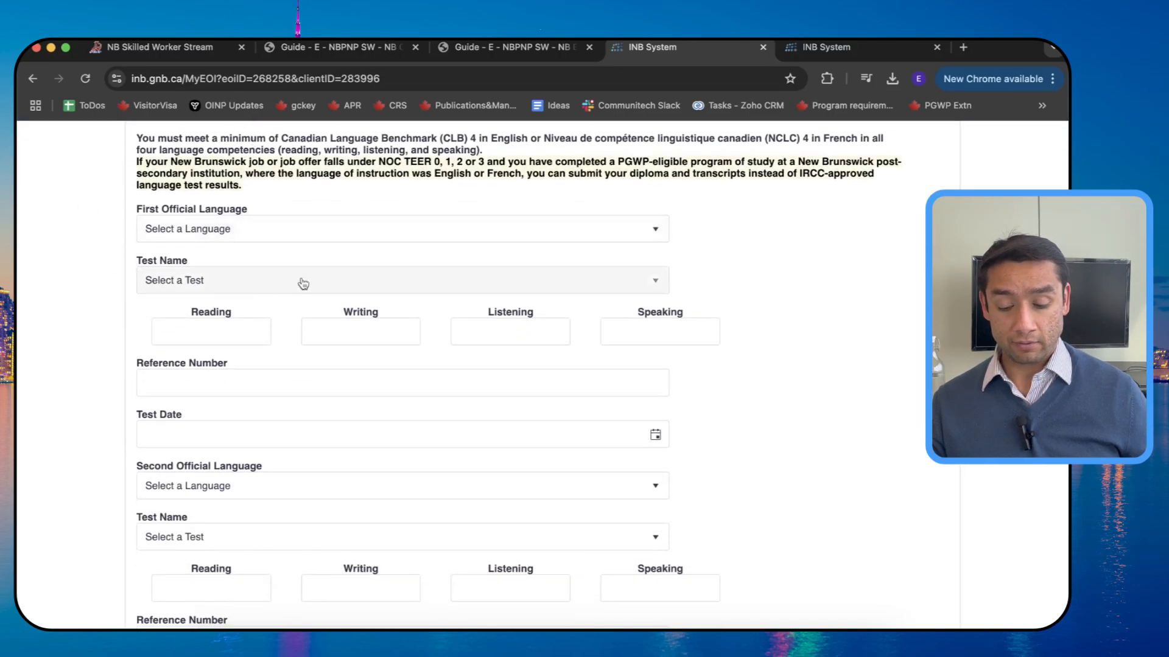
pyautogui.scroll(-8, 292, 235)
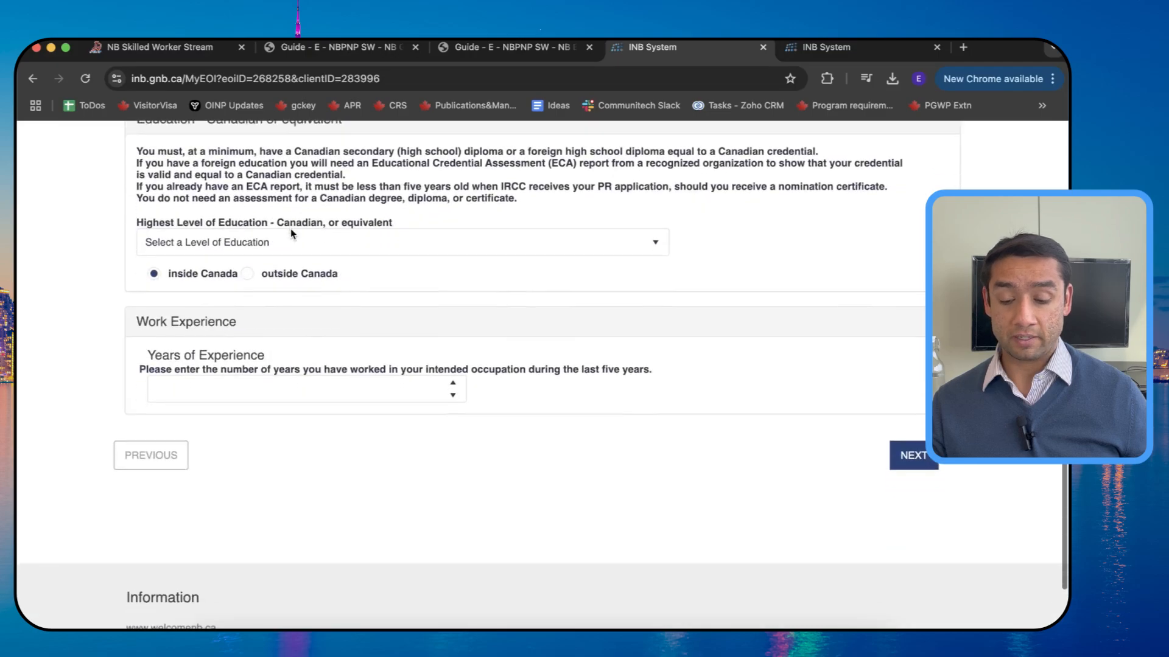
pyautogui.scroll(15, 382, 400)
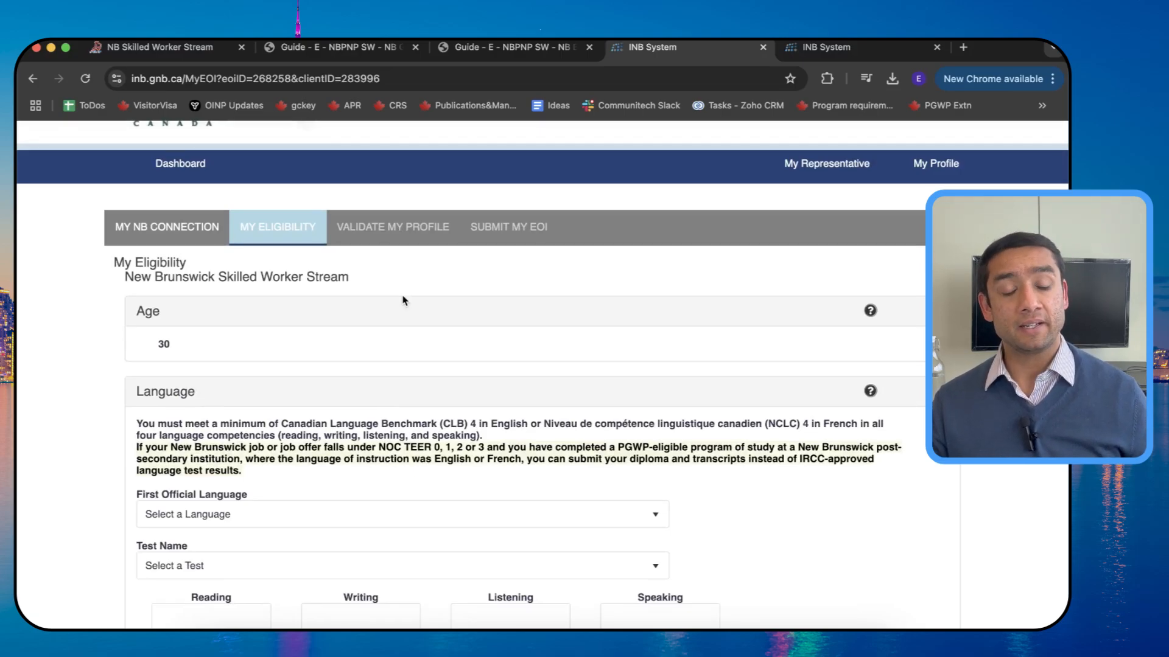
pyautogui.scroll(-2, 402, 301)
pyautogui.scroll(-5, 402, 301)
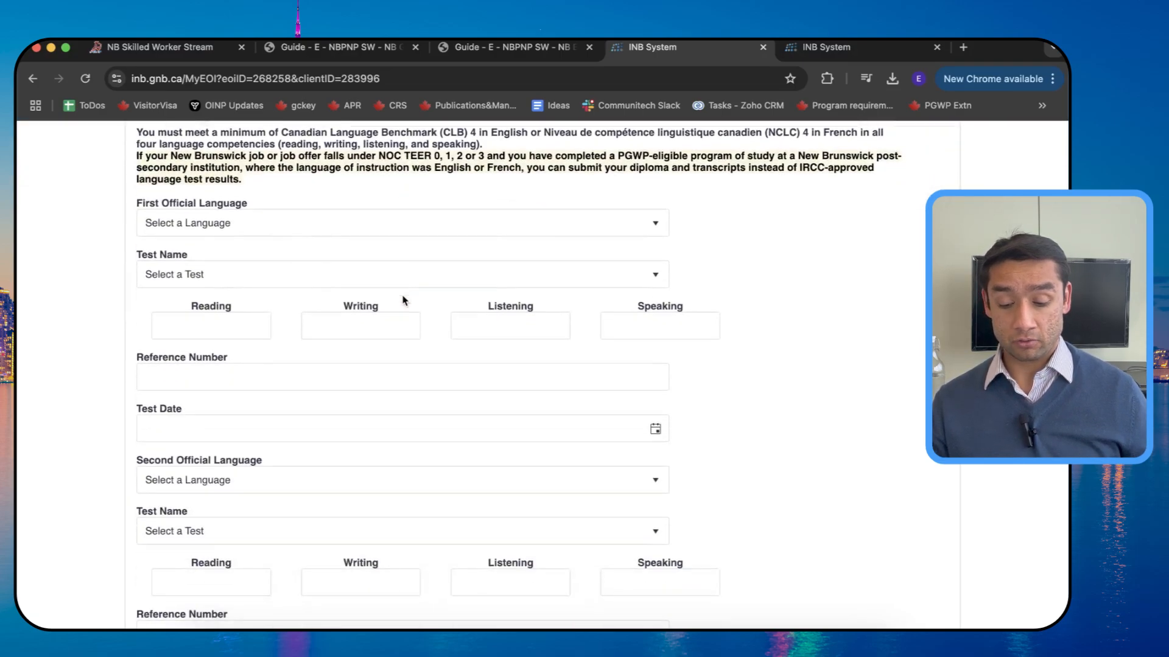
pyautogui.click(255, 224)
pyautogui.click(221, 315)
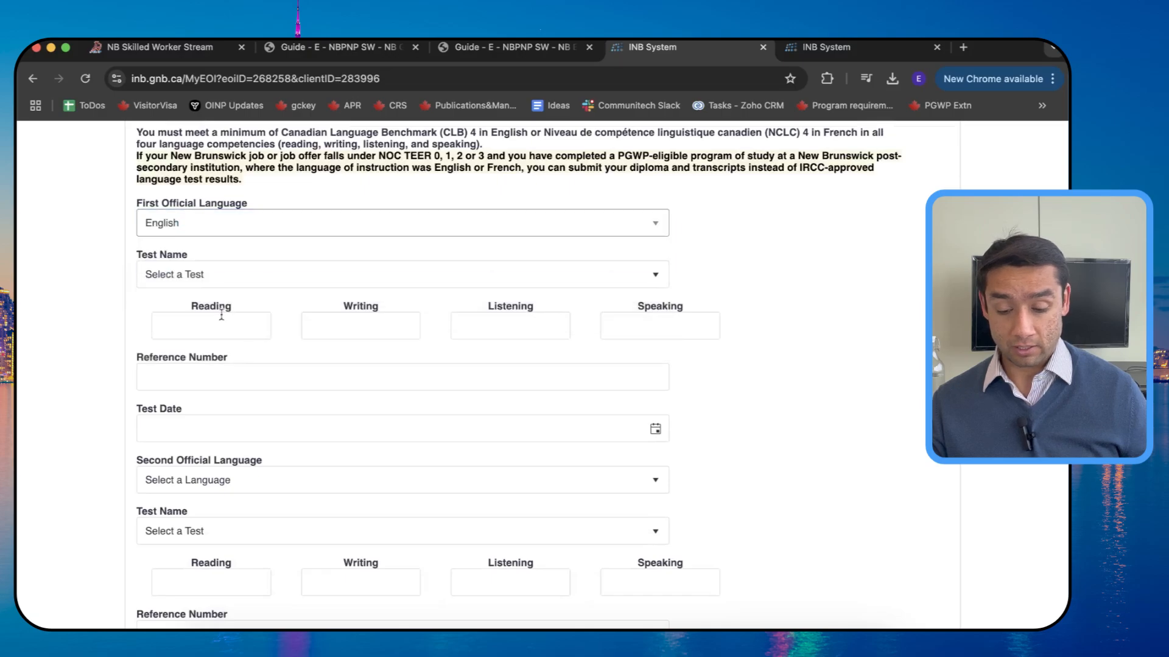
pyautogui.click(201, 275)
pyautogui.click(189, 389)
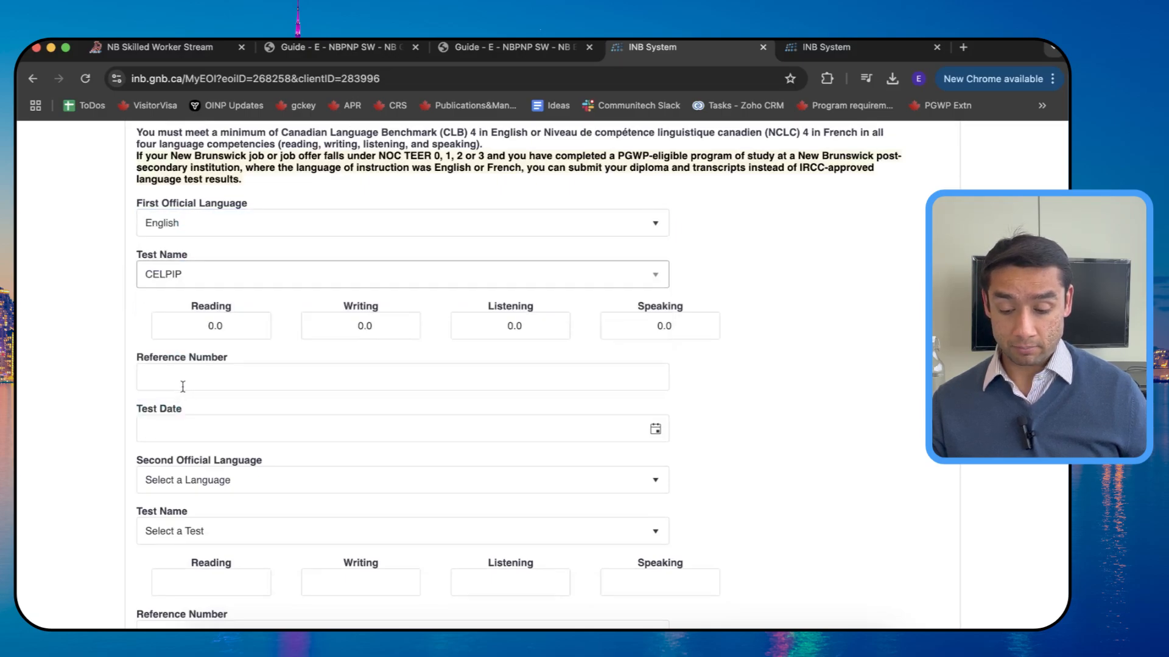
# Step: Enter CELPIP scores of 10 for Reading, Writing, Listening and Speaking
pyautogui.click(190, 328)
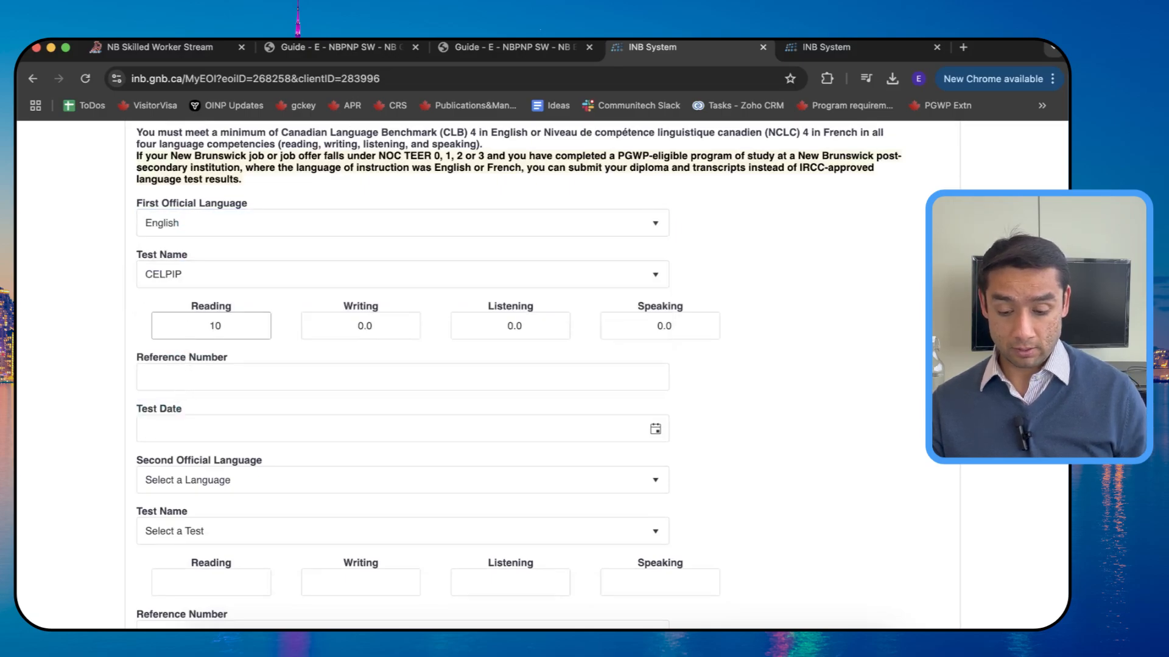
pyautogui.press('Tab')
pyautogui.write('10')
pyautogui.press('Tab')
pyautogui.write('1')
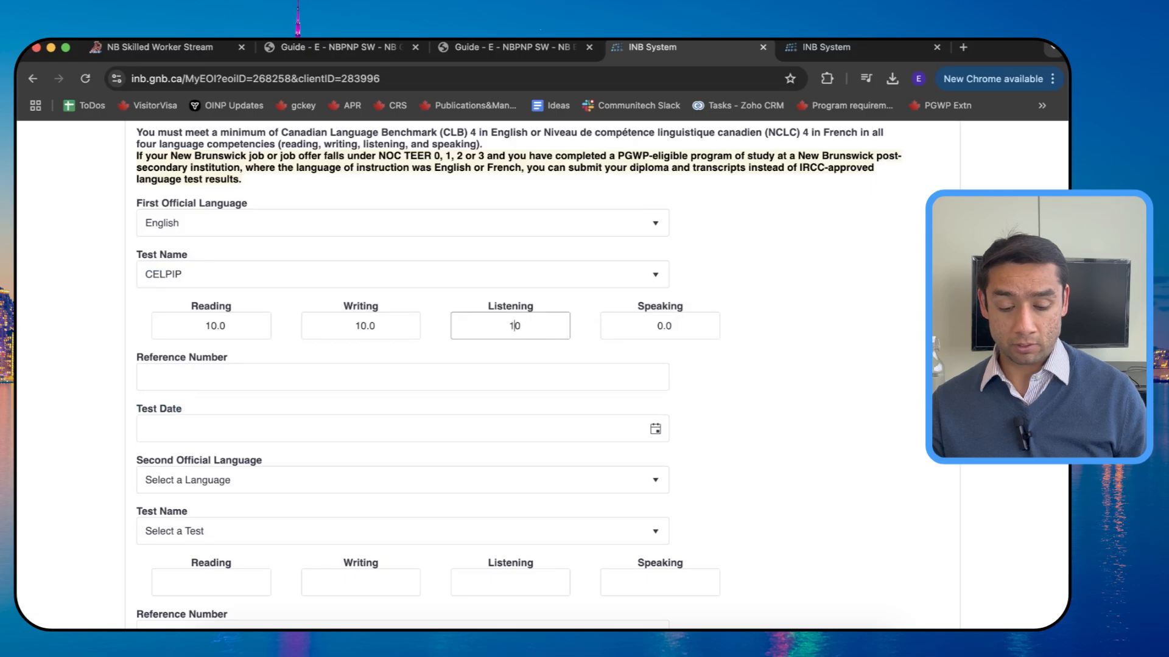
pyautogui.press('Tab')
pyautogui.write('1')
# Step: Enter the test reference number and set the test date to 2025-01-29
pyautogui.click(191, 379)
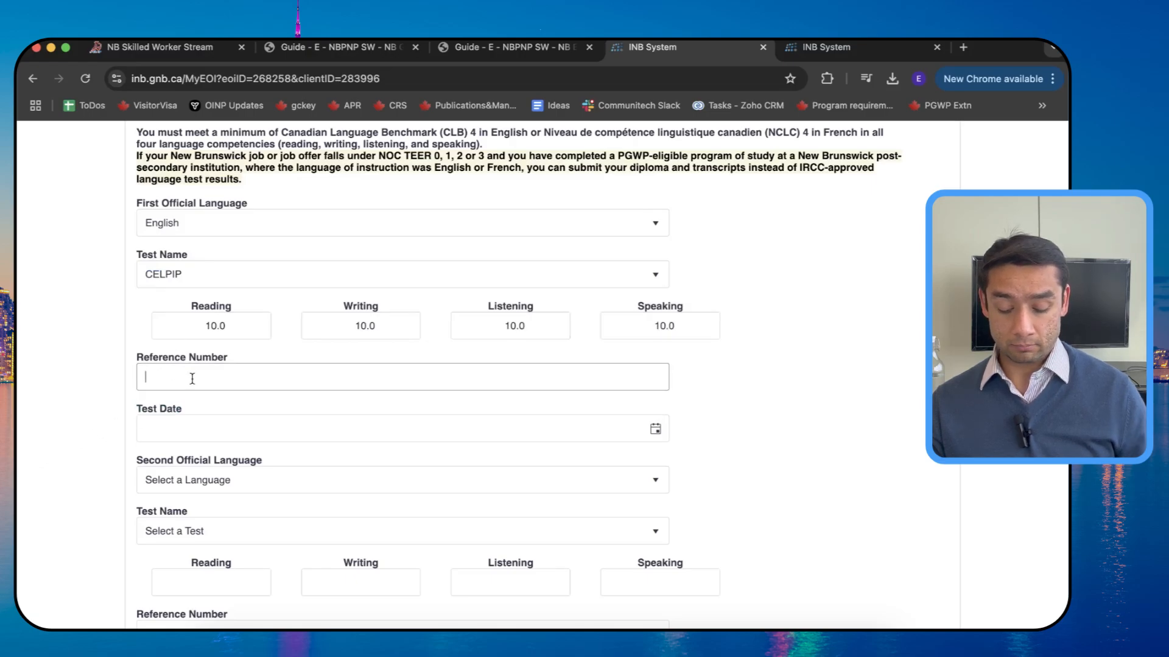
pyautogui.write('373839')
pyautogui.press('Tab')
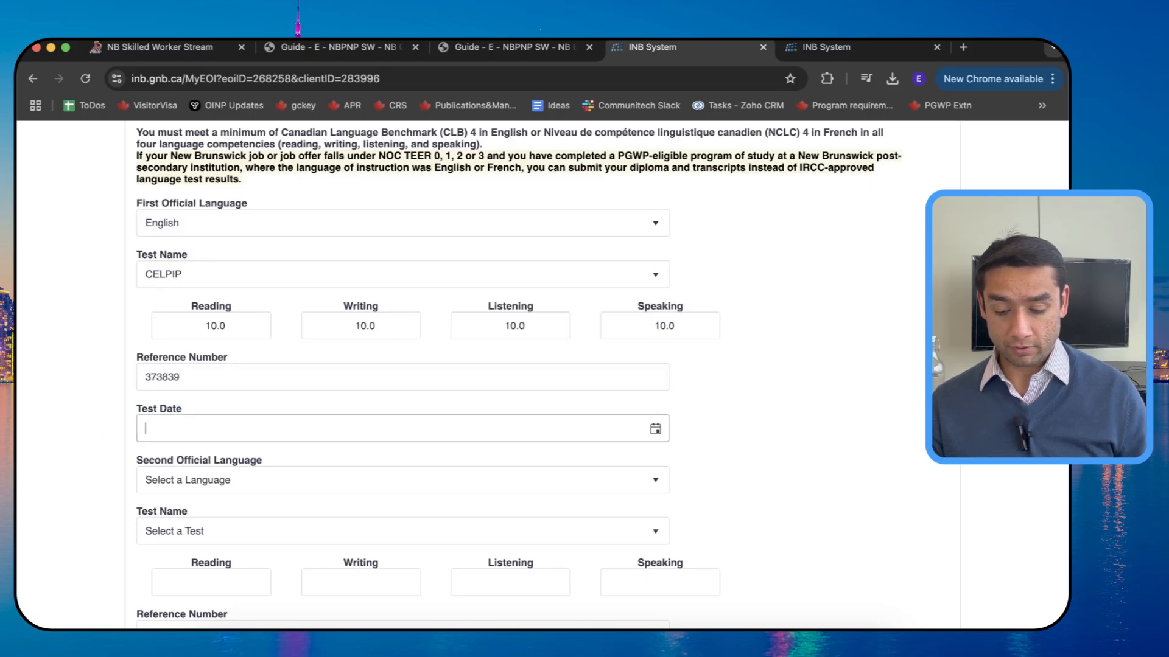
pyautogui.click(657, 431)
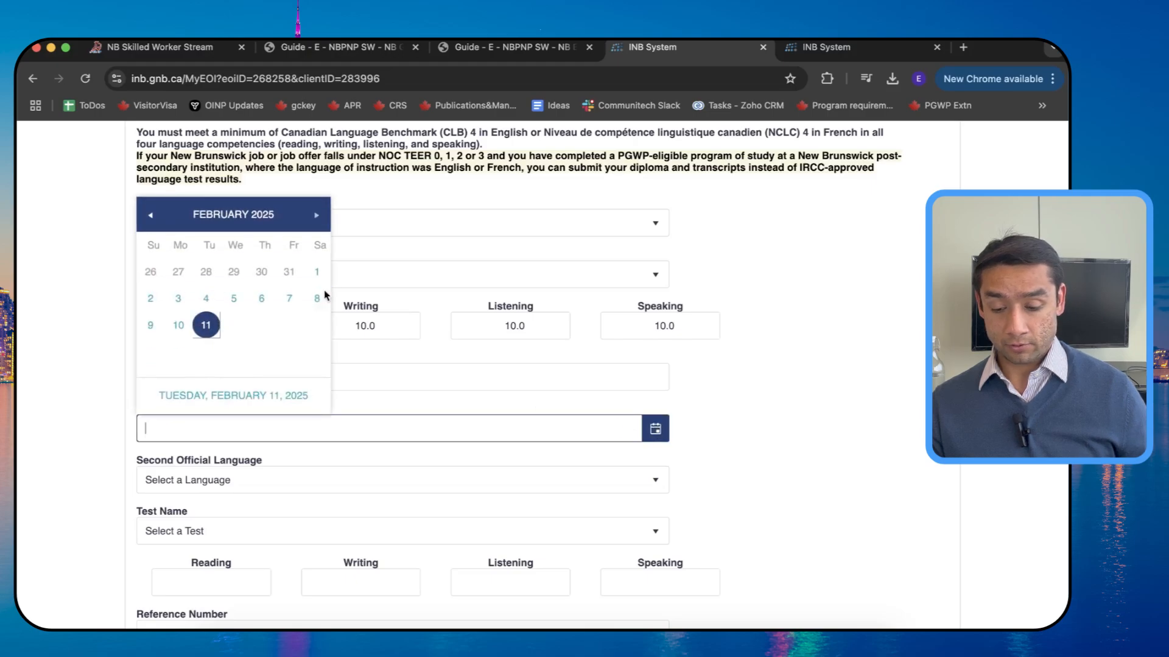
pyautogui.click(239, 271)
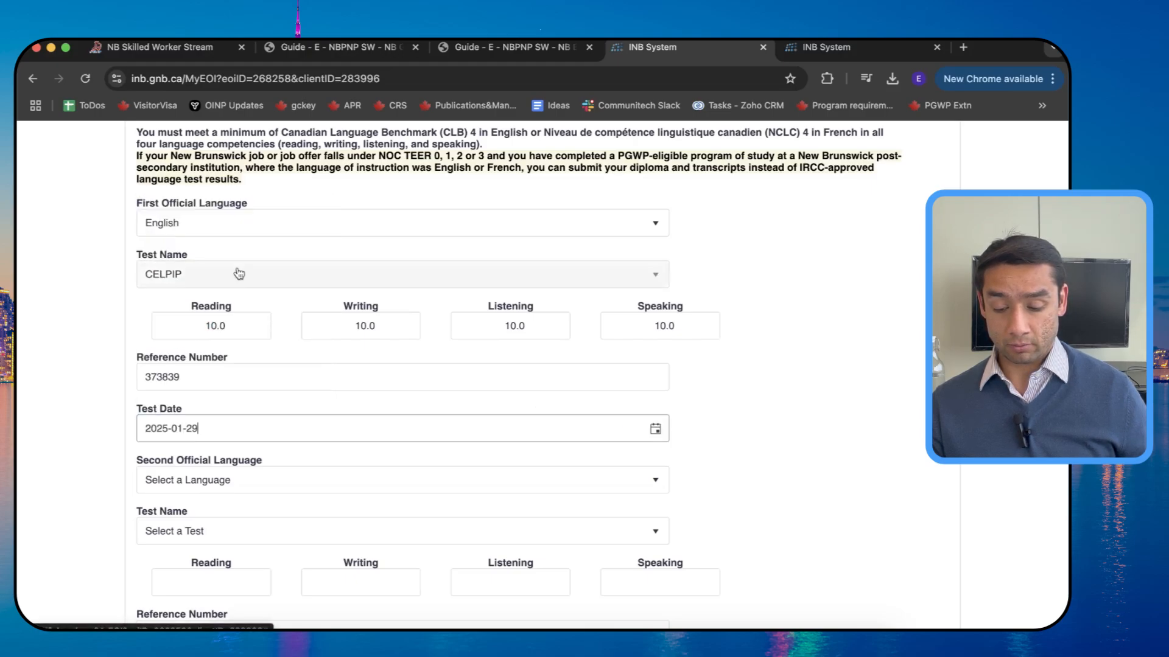
pyautogui.scroll(-3, 206, 348)
pyautogui.click(209, 343)
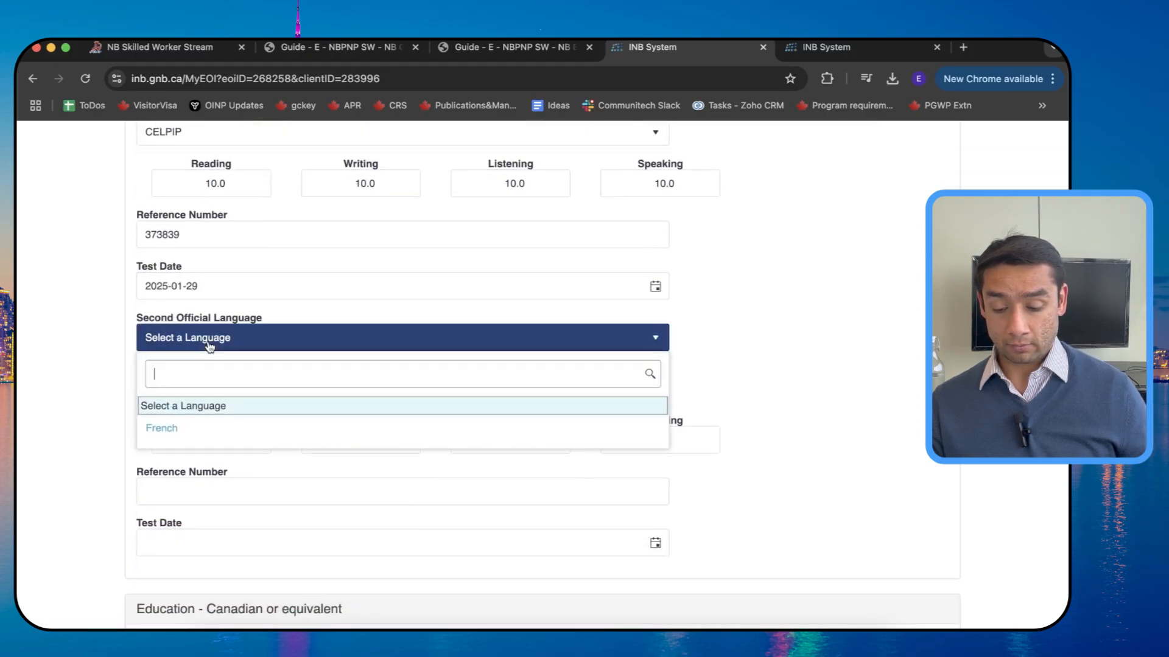
# Step: Leave the second language blank and pick a Canadian two-year post-secondary diploma as highest education
pyautogui.click(210, 343)
pyautogui.scroll(-4, 882, 374)
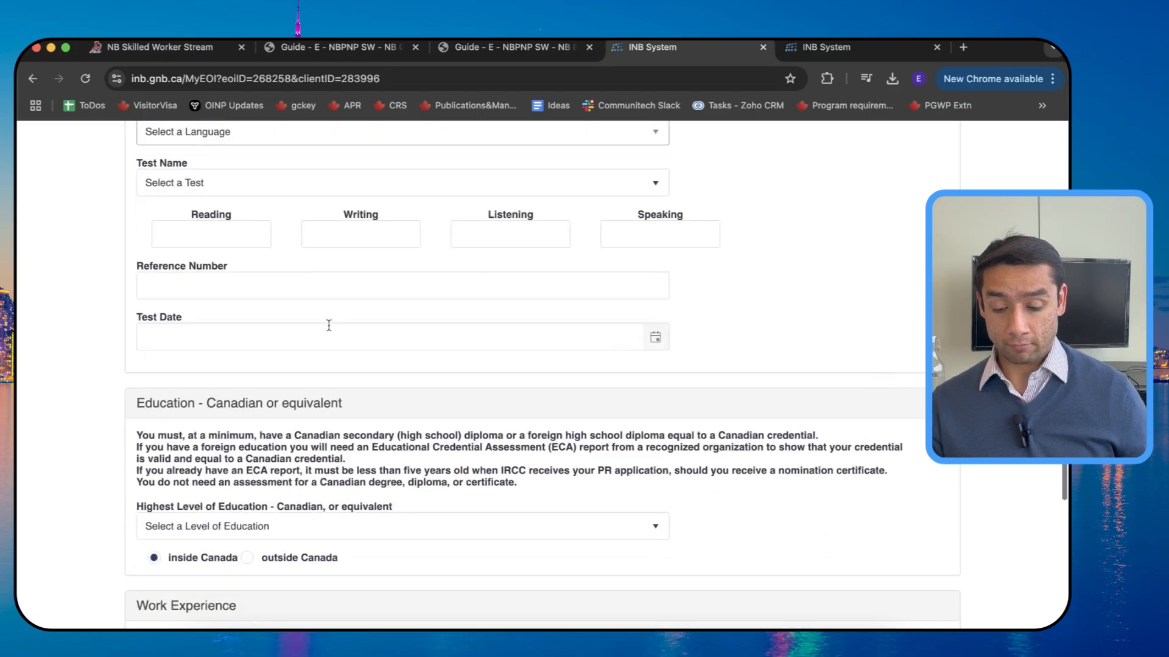
pyautogui.scroll(-3, 323, 294)
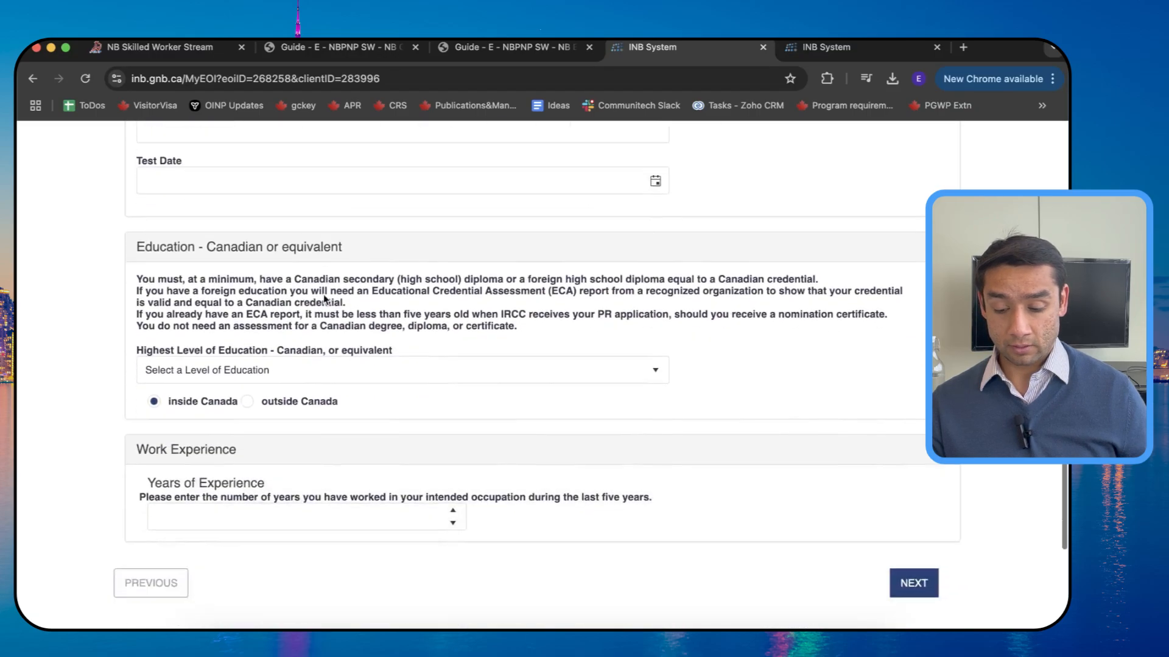
pyautogui.click(229, 374)
pyautogui.scroll(-3, 229, 505)
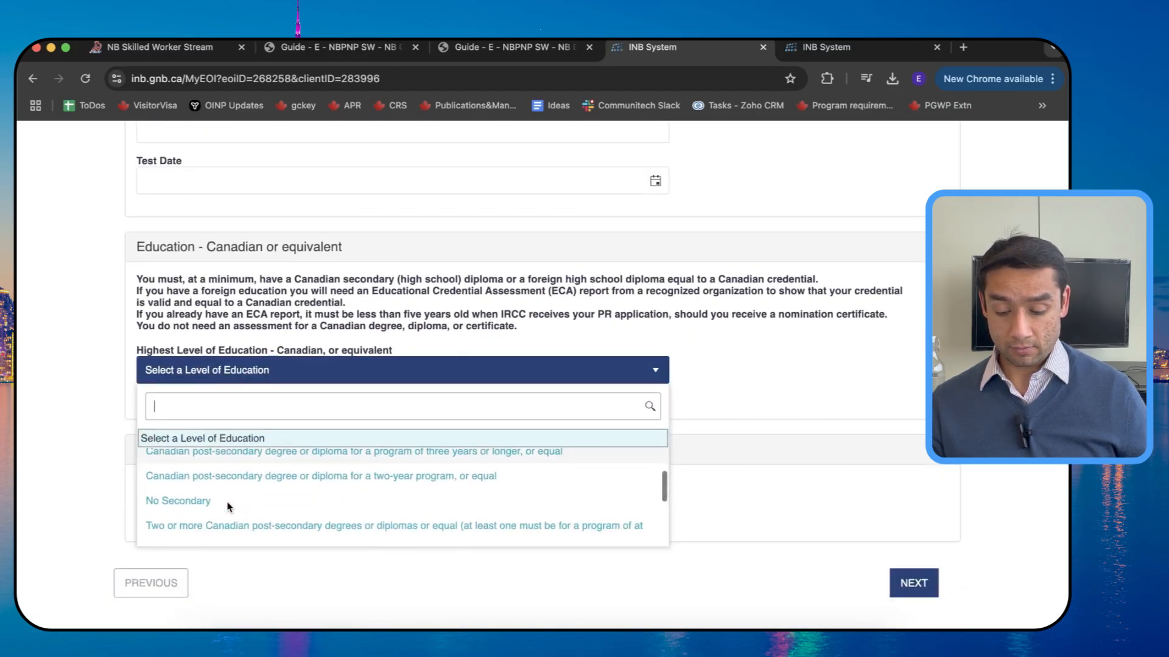
pyautogui.scroll(5, 228, 506)
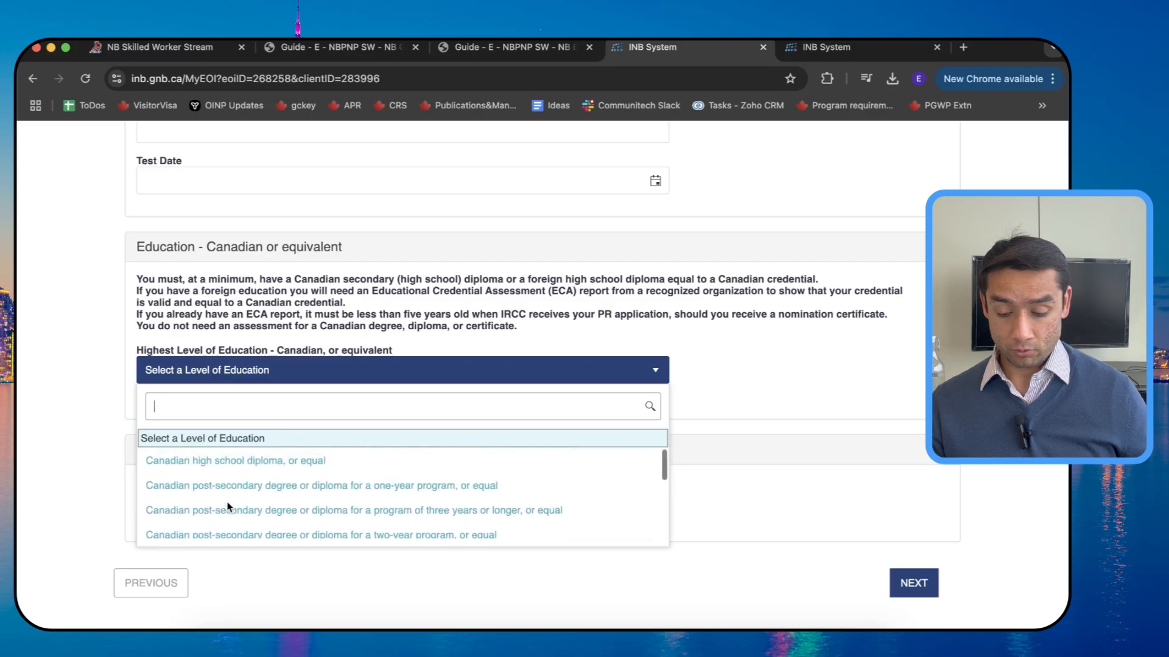
pyautogui.scroll(-1, 228, 507)
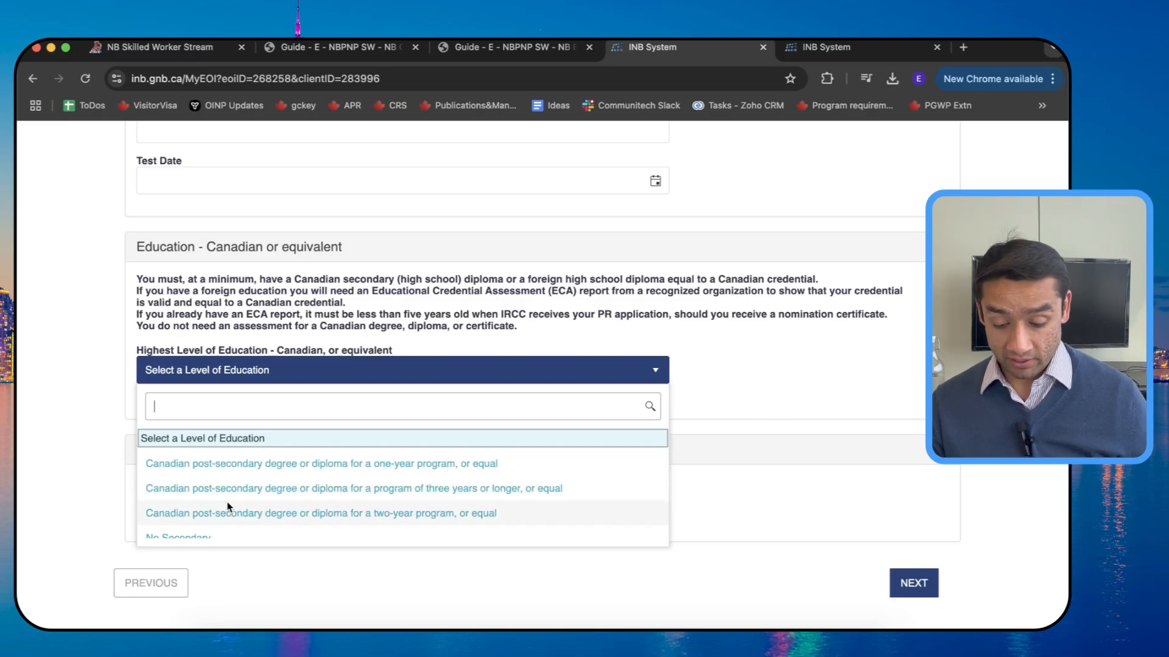
pyautogui.scroll(1, 228, 507)
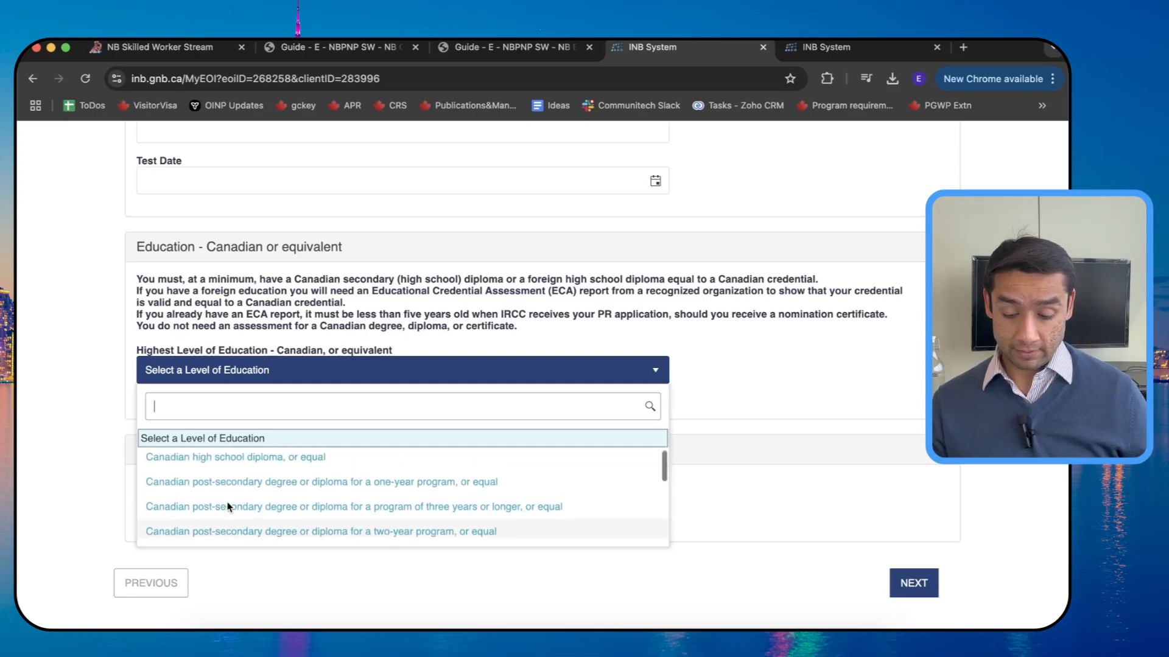
pyautogui.scroll(-2, 228, 506)
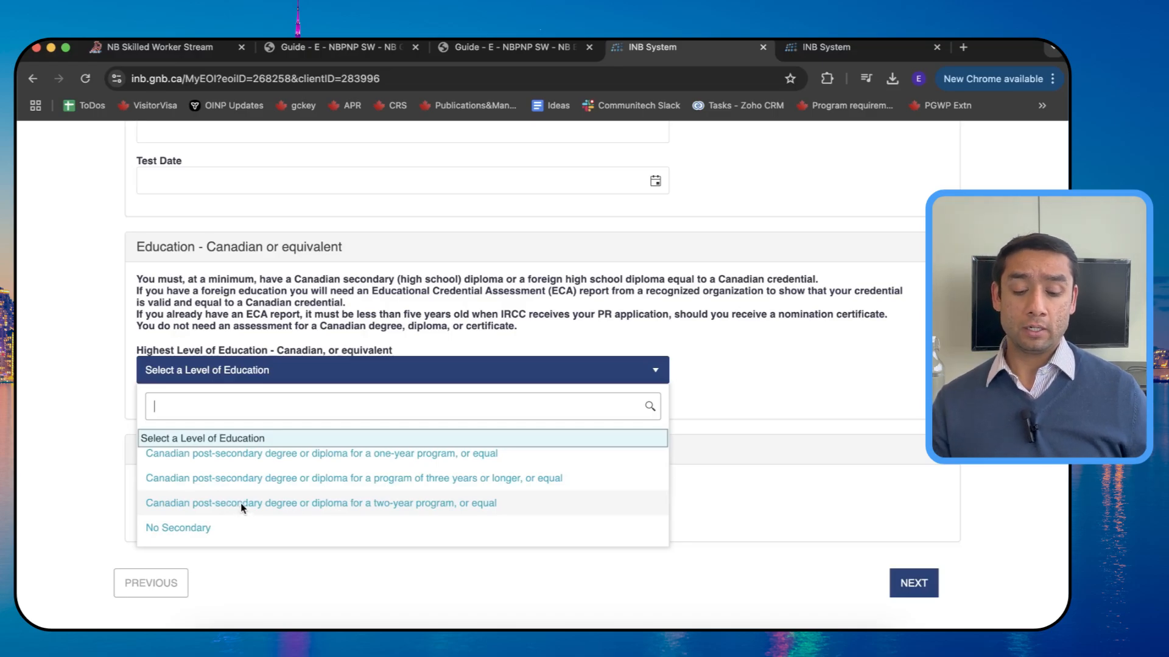
pyautogui.click(240, 502)
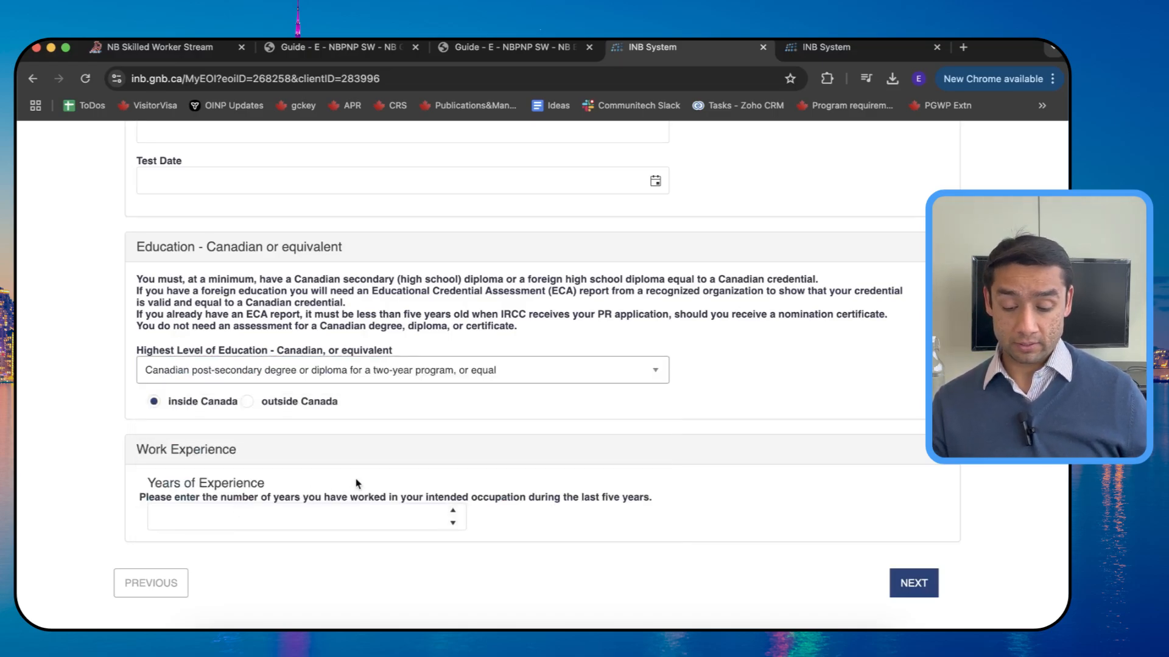
# Step: Set years of experience to 1.0 and continue to Validate My Profile
pyautogui.scroll(-2, 358, 483)
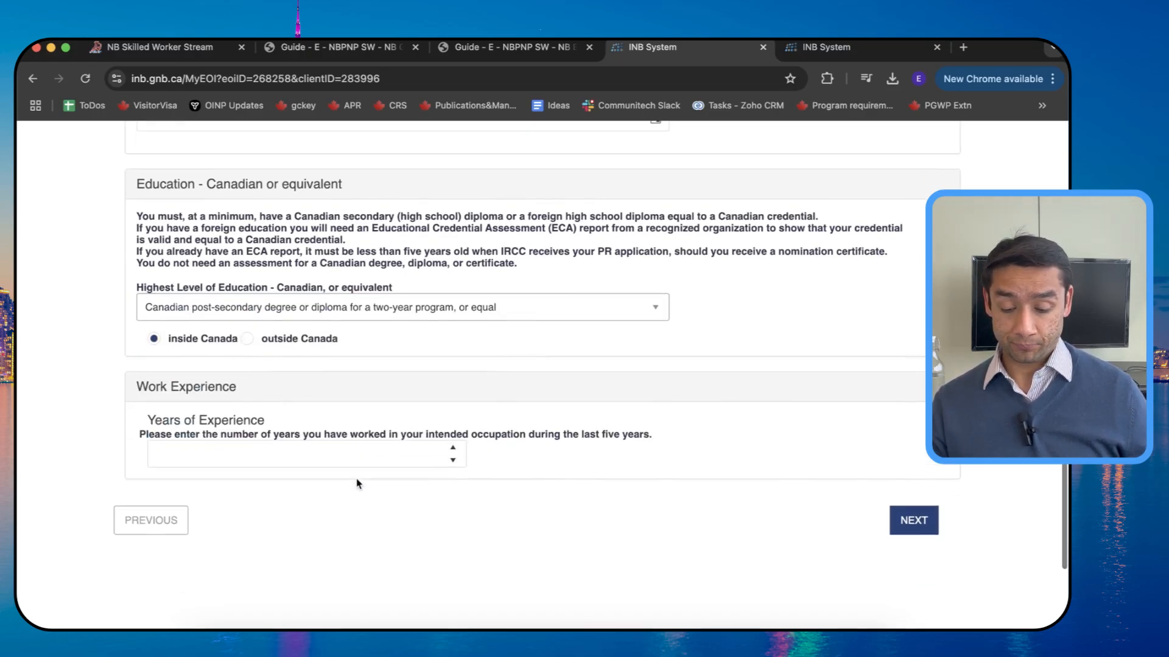
pyautogui.click(448, 449)
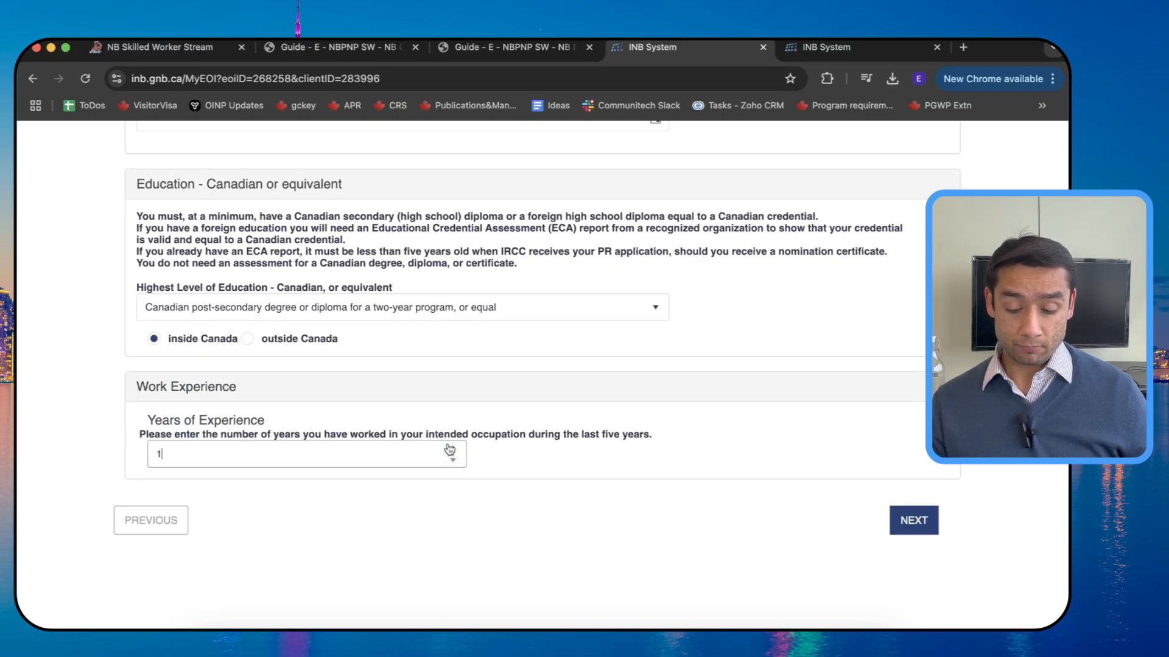
pyautogui.click(365, 513)
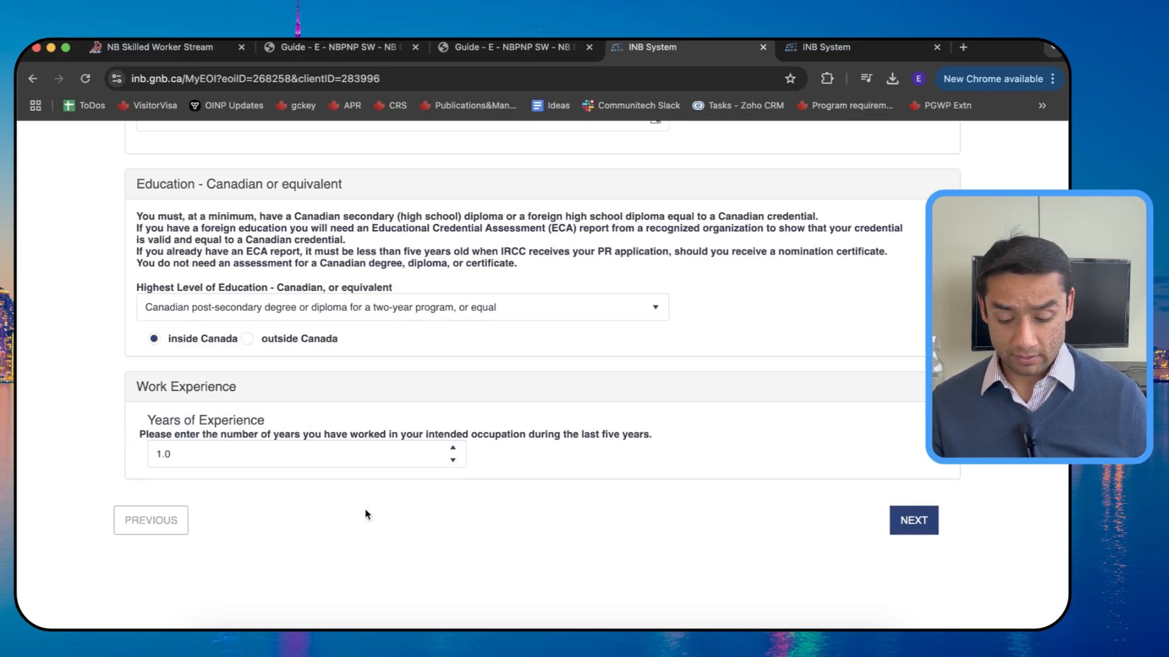
pyautogui.click(453, 460)
pyautogui.click(453, 450)
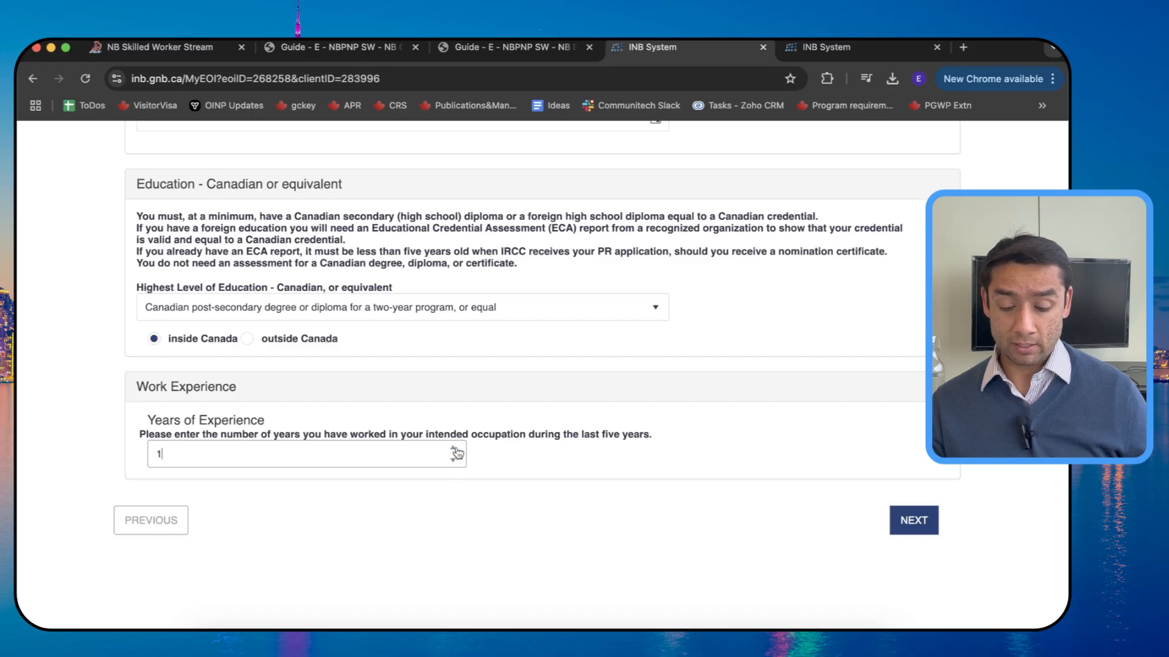
pyautogui.click(464, 490)
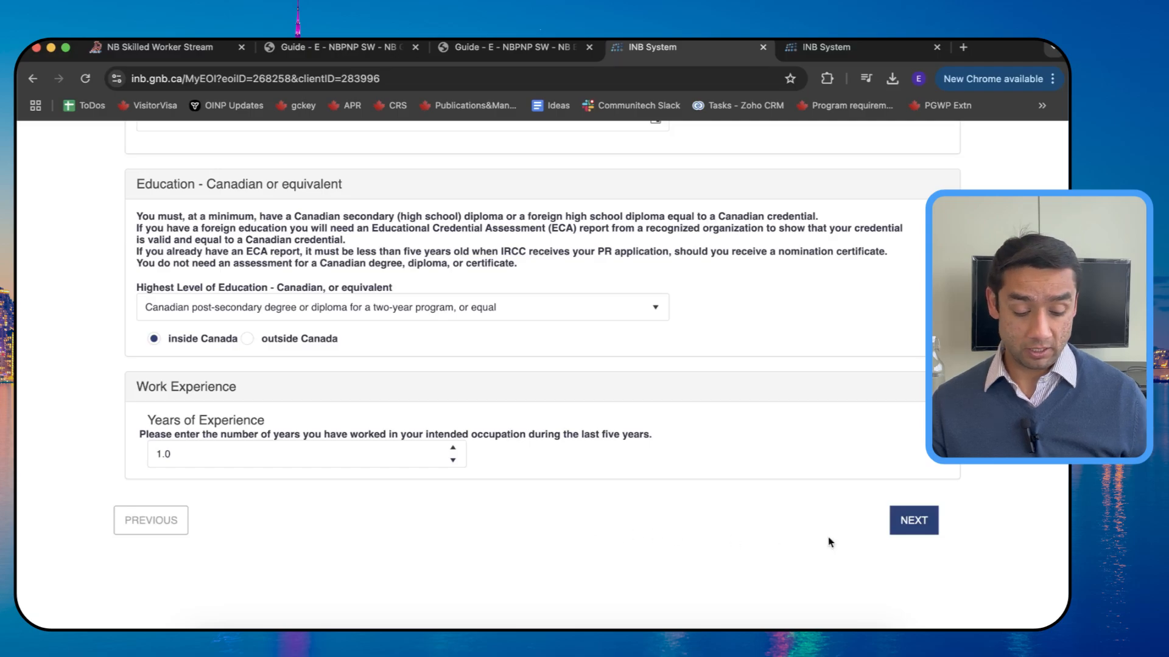
pyautogui.click(909, 517)
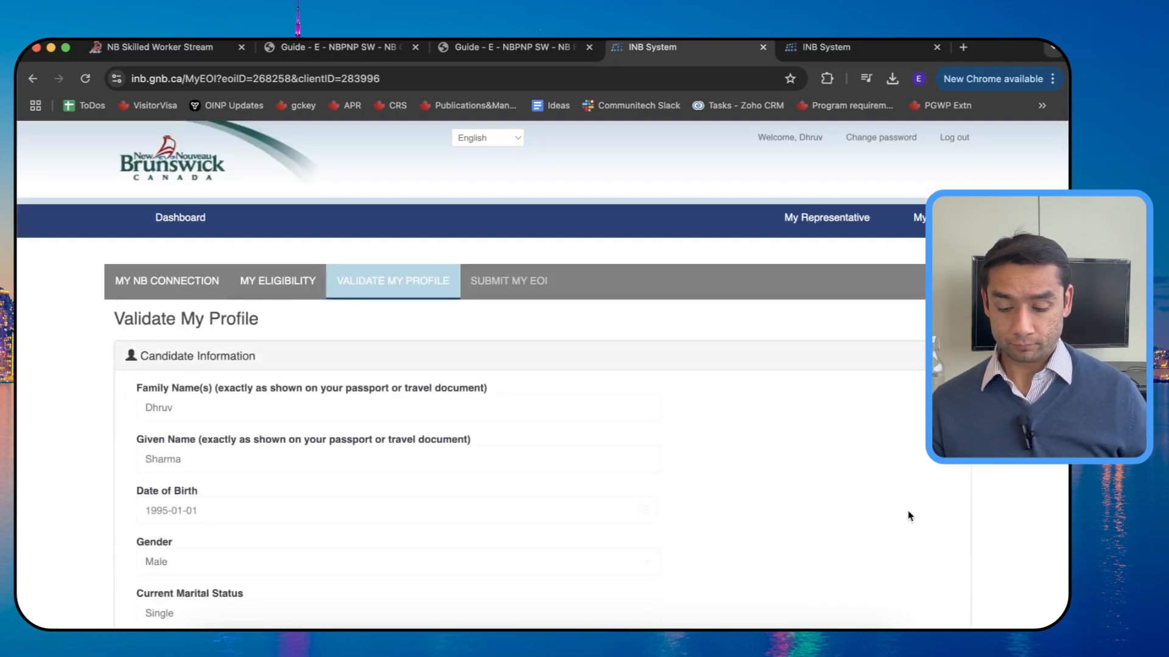
# Step: Scroll through Candidate Information and contact details down to the telephone fields
pyautogui.scroll(-20, 909, 516)
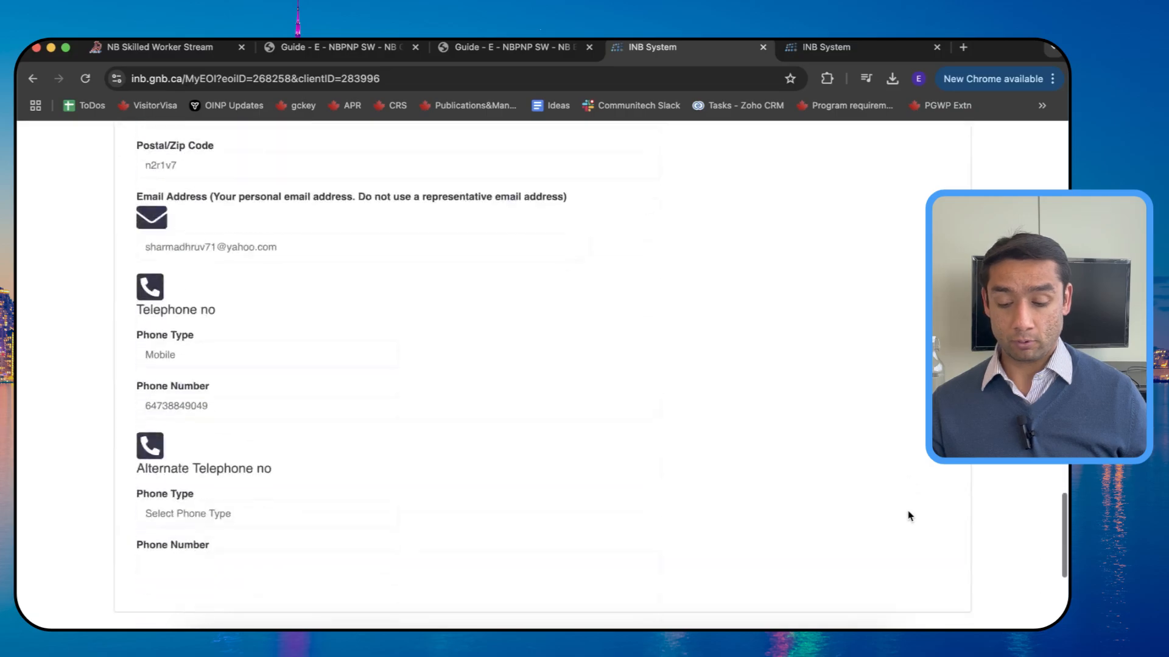
pyautogui.scroll(-5, 908, 516)
pyautogui.scroll(20, 908, 516)
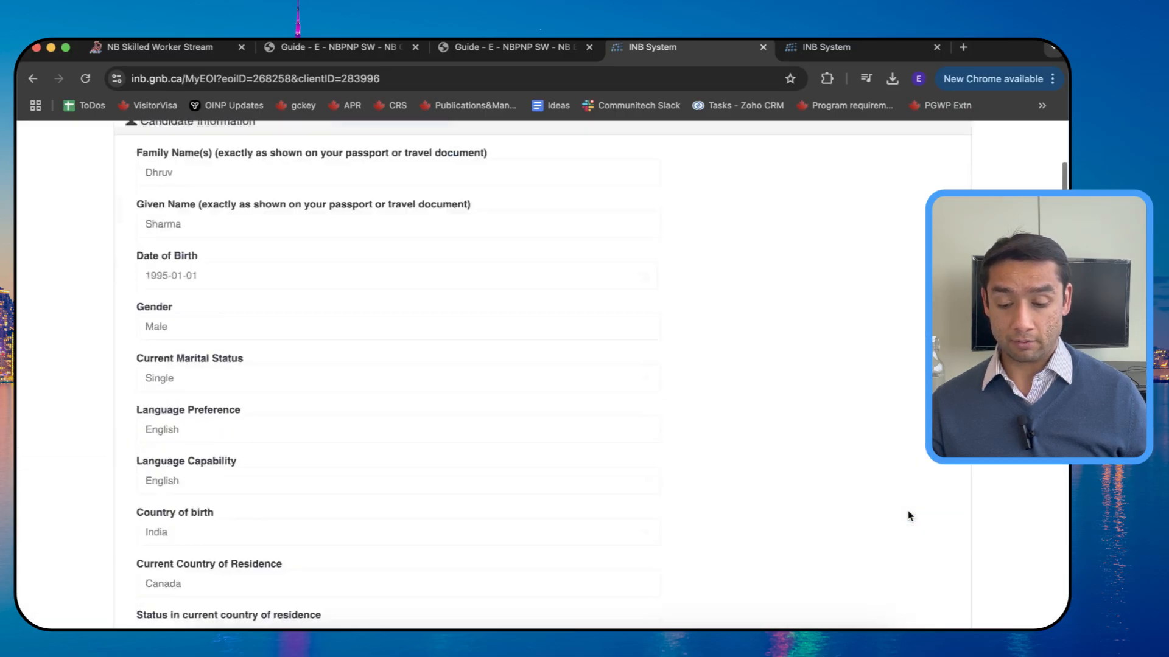
pyautogui.scroll(3, 910, 516)
pyautogui.scroll(-15, 700, 409)
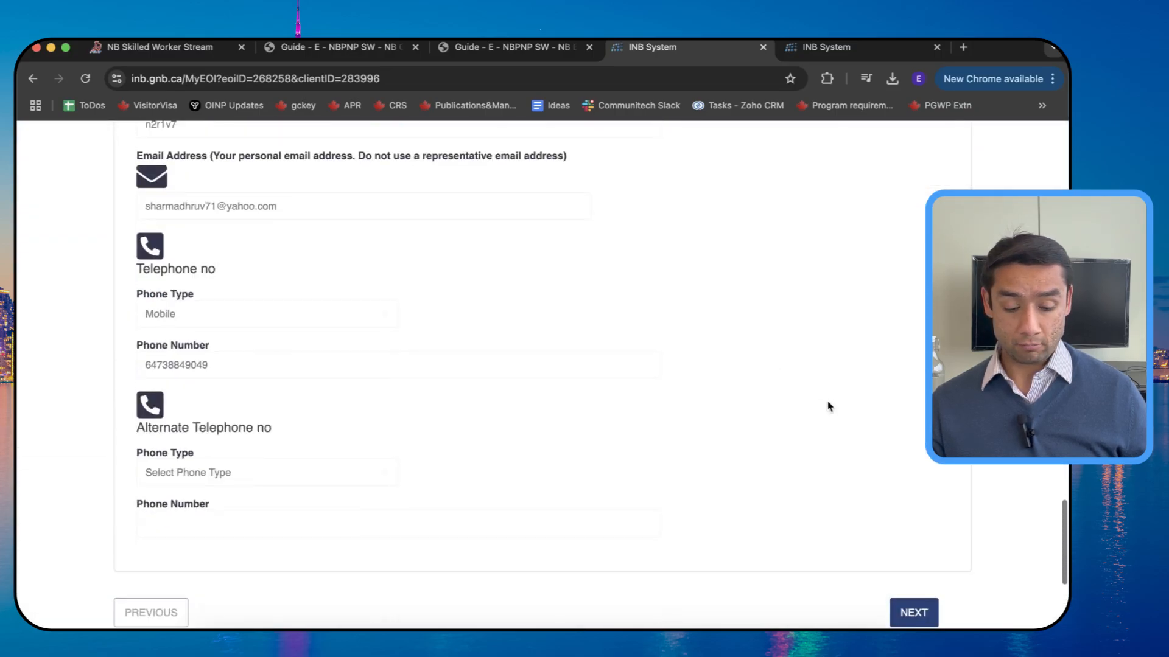
pyautogui.scroll(-2, 829, 407)
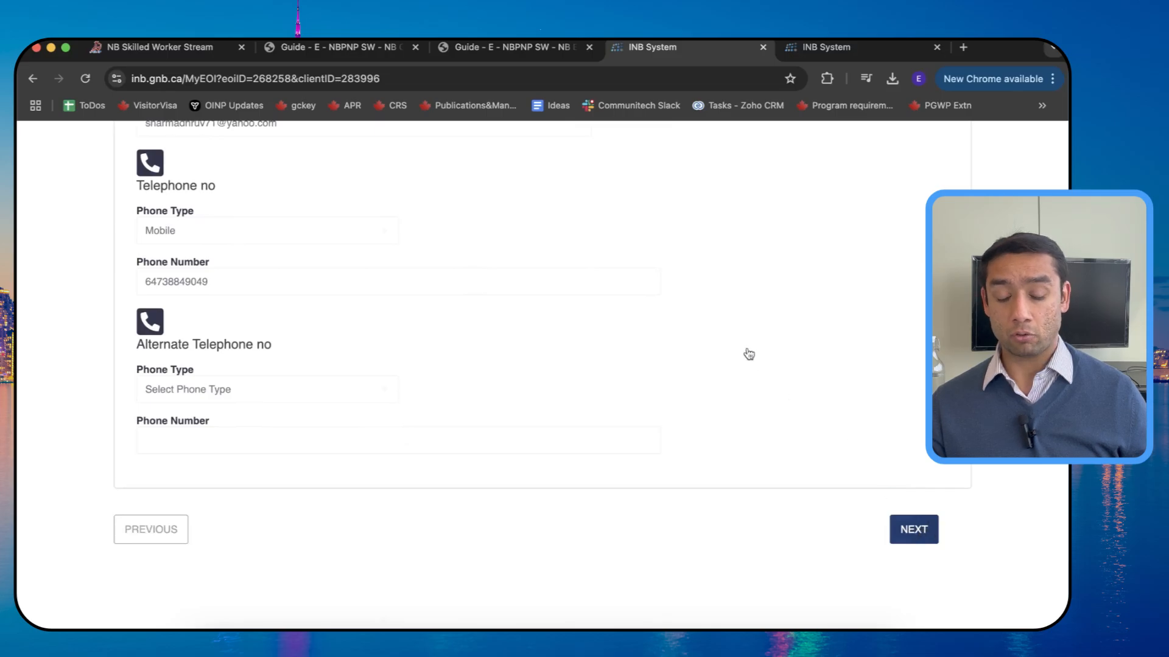